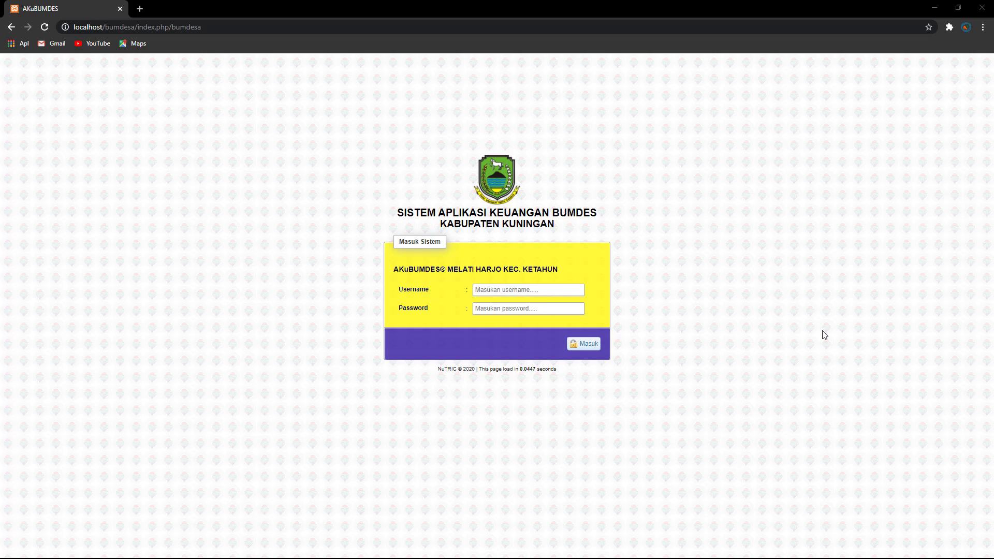
Sign in to the system with the unit manager's login and open the global account list
{"action": "left_click", "coordinate": [494, 291]}
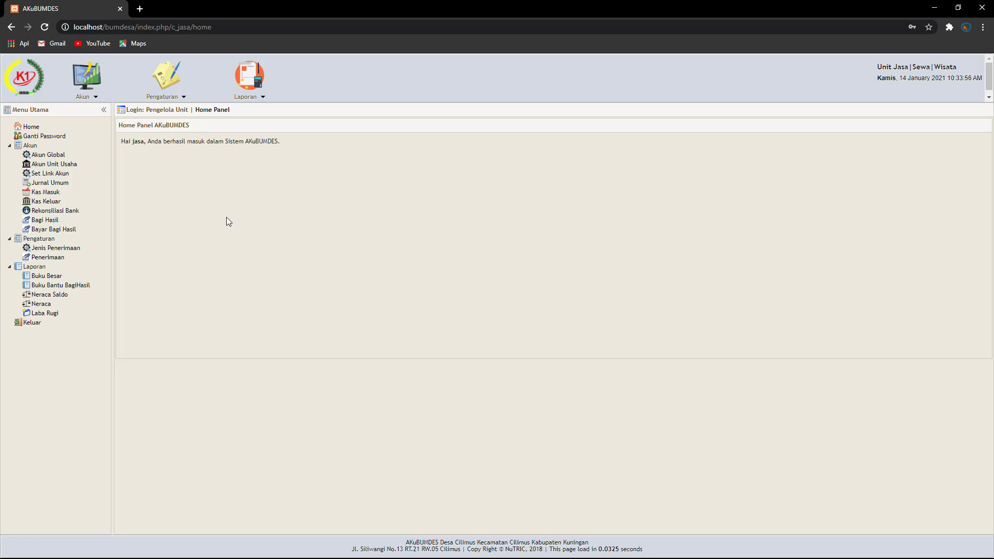
{"action": "left_click", "coordinate": [49, 155]}
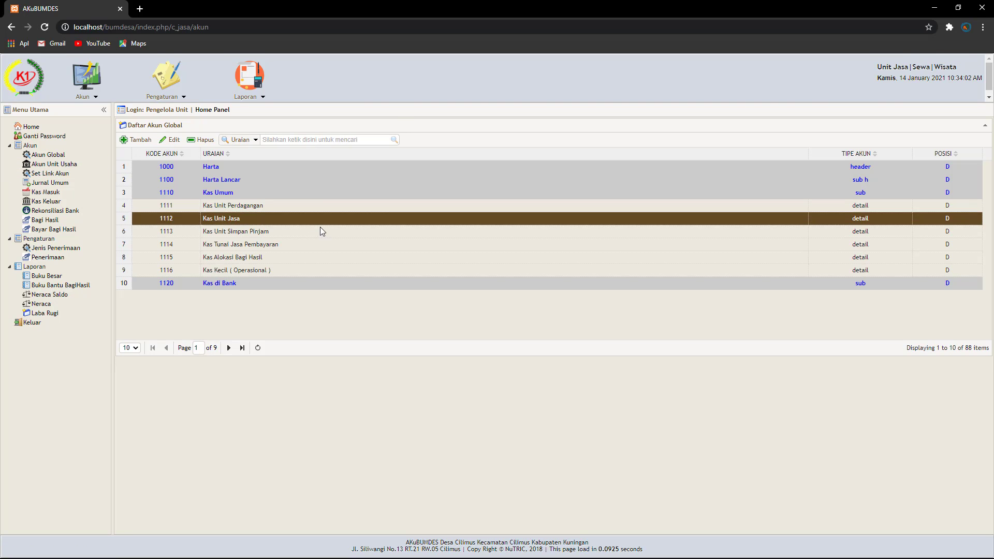
Examine the accounts assigned to the Jasa/Sewa unit through page 5 of its account list
{"action": "left_click", "coordinate": [55, 164]}
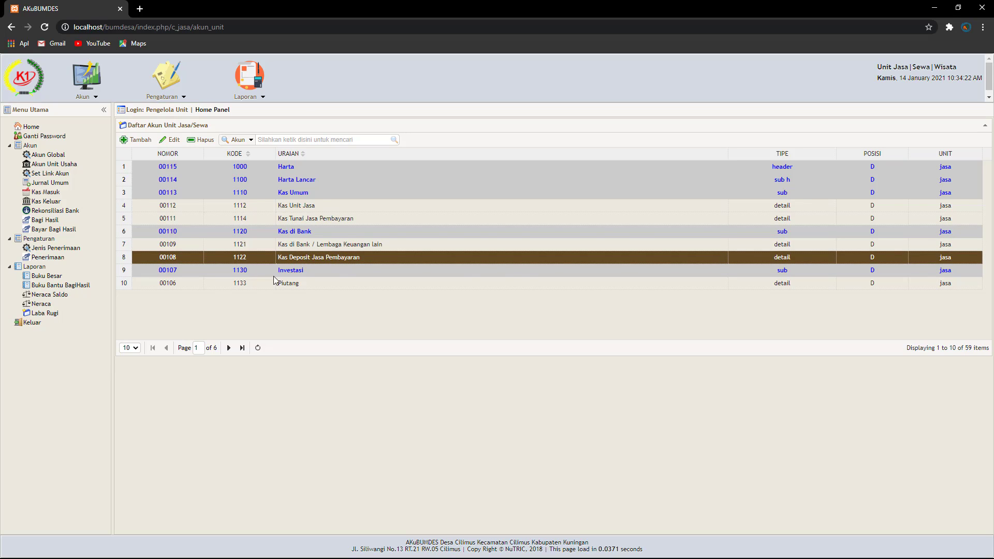
{"action": "left_click", "coordinate": [229, 348]}
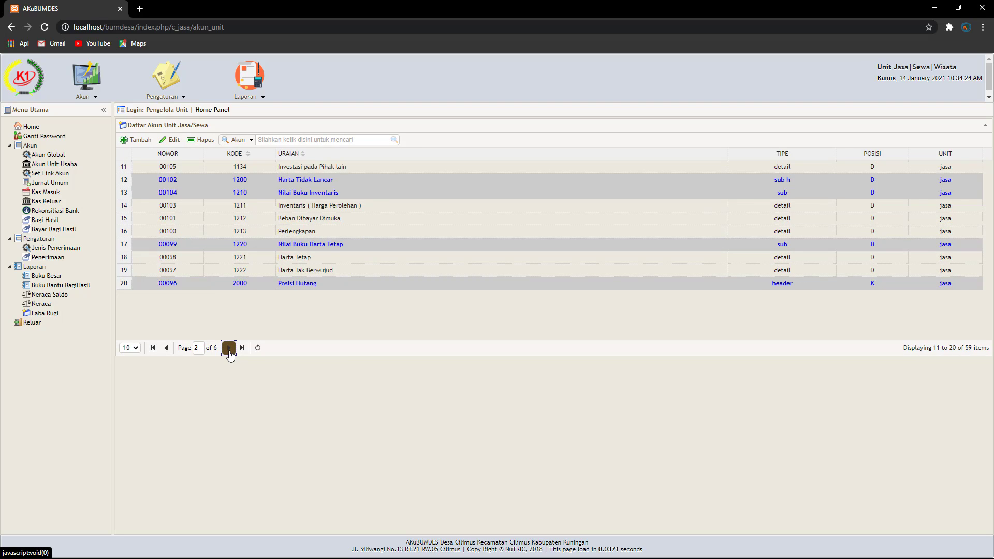
{"action": "left_click", "coordinate": [229, 348]}
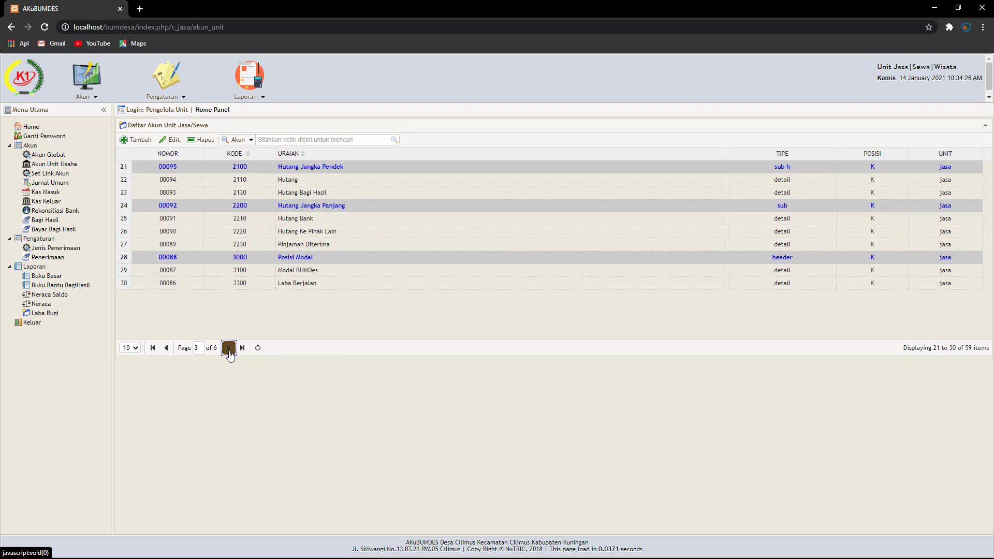
{"action": "left_click", "coordinate": [229, 348]}
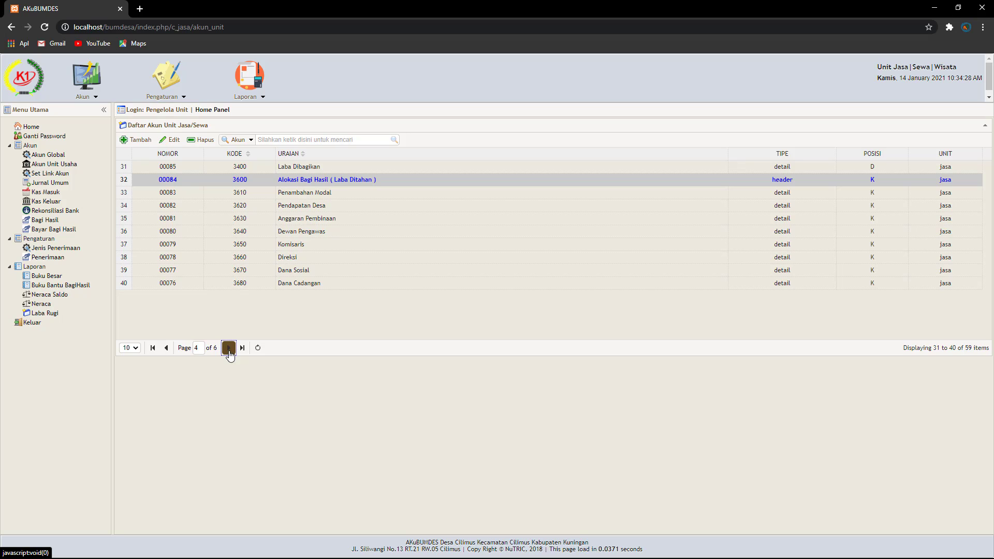
{"action": "left_click", "coordinate": [229, 348]}
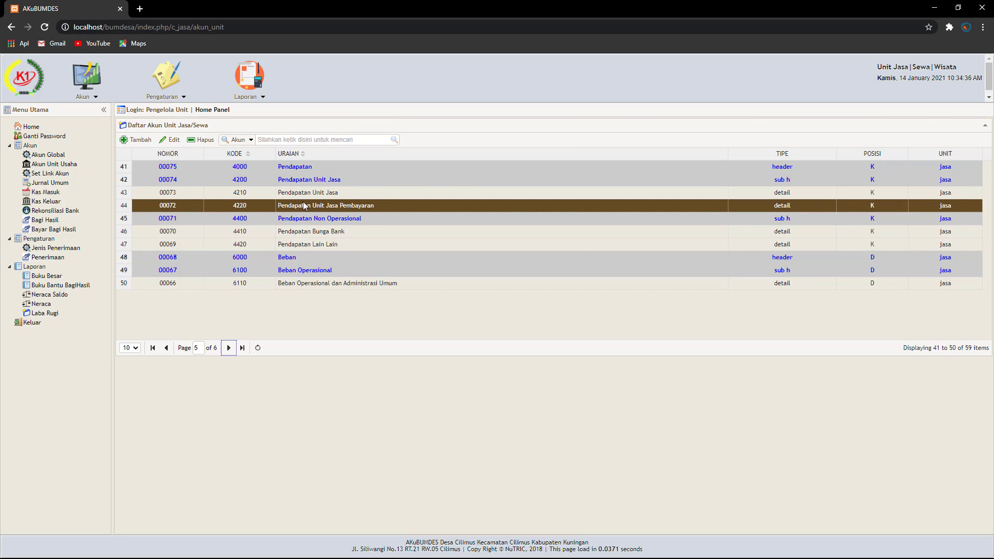
Begin a new account in the global account list with code 1117 and description "Kas Pasar Desa"
{"action": "left_click", "coordinate": [49, 156]}
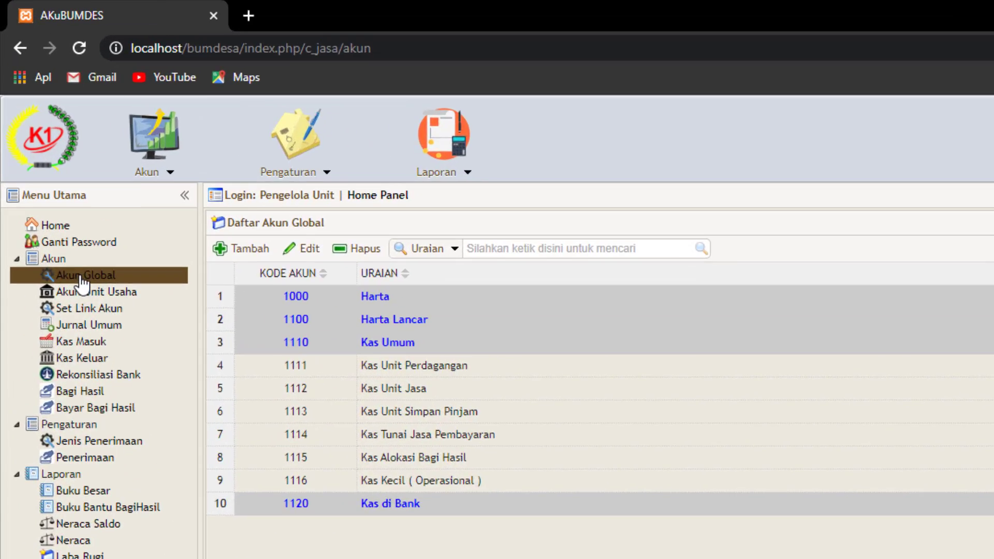
{"action": "left_click", "coordinate": [81, 279]}
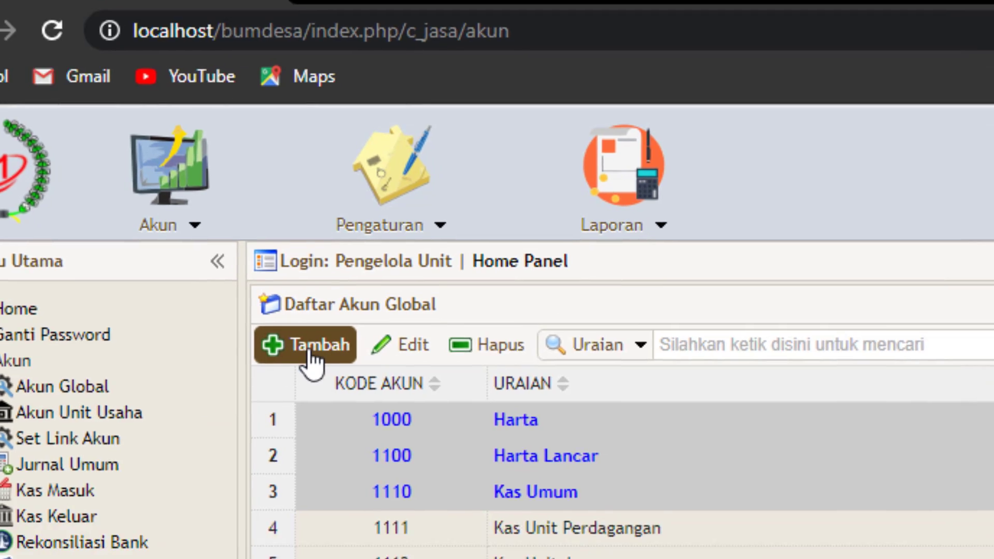
{"action": "left_click", "coordinate": [311, 347]}
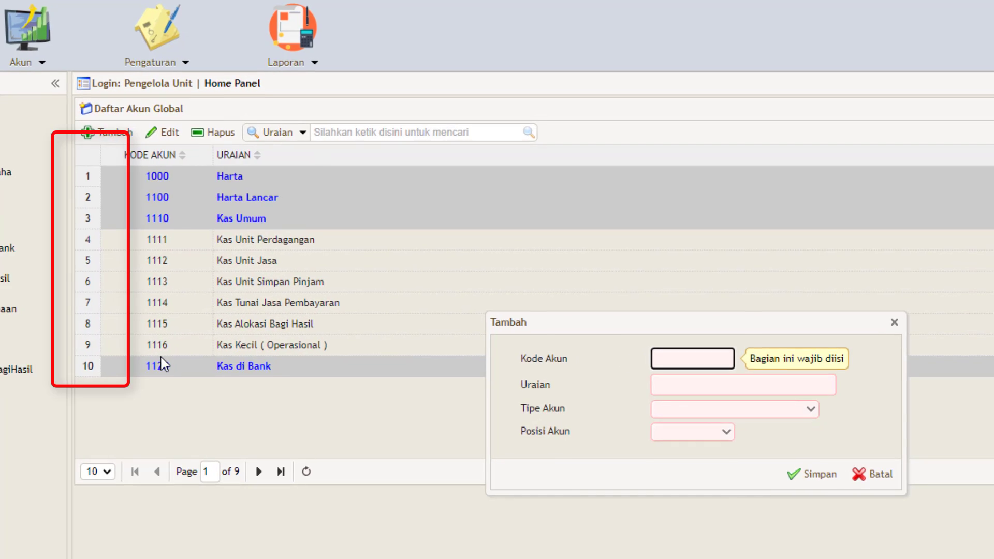
{"action": "left_click", "coordinate": [672, 358]}
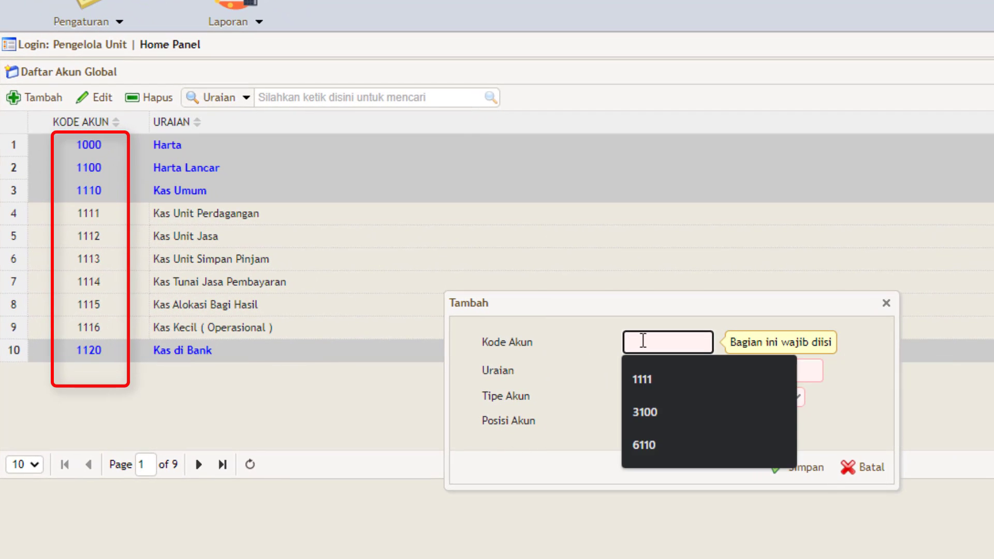
{"action": "type", "text": "1"}
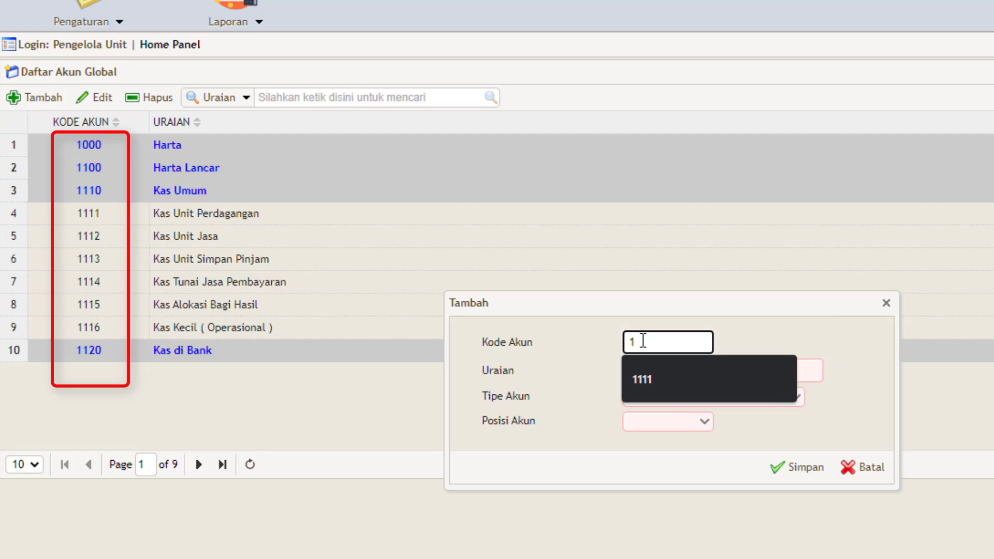
{"action": "key", "text": "BackSpace"}
{"action": "type", "text": "1117"}
{"action": "left_click", "coordinate": [647, 365]}
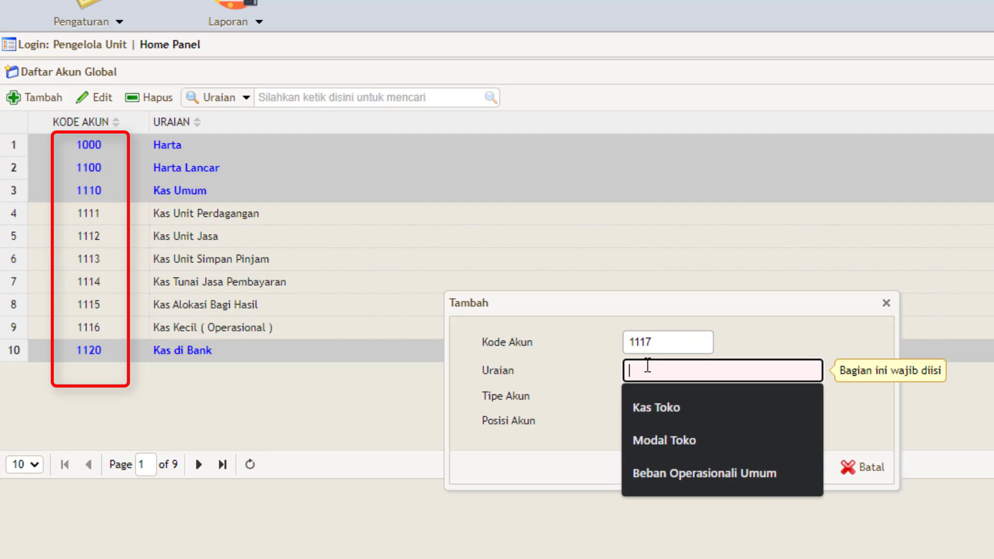
{"action": "type", "text": "Kas"}
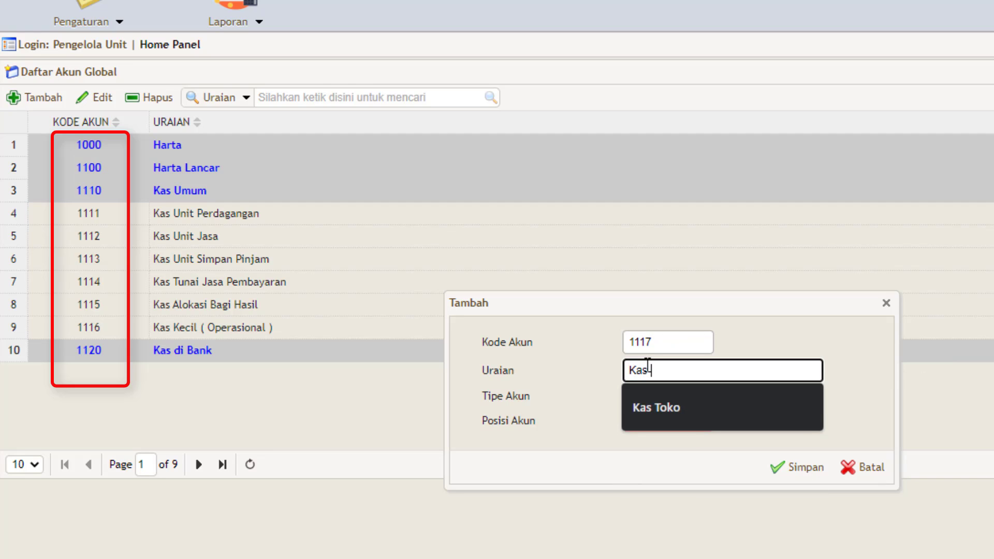
{"action": "type", "text": " Pasar Desa"}
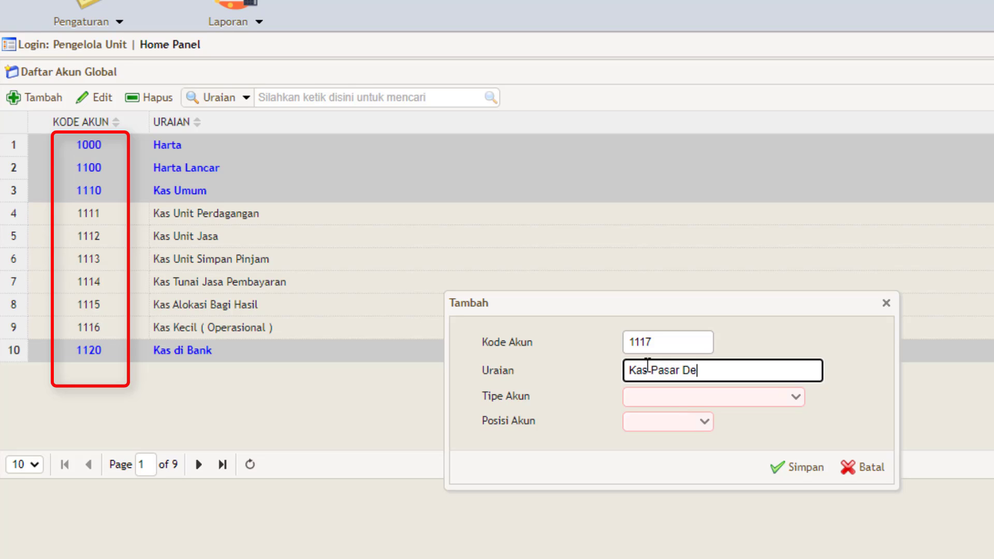
Set the Kas Pasar Desa account's type to detail and its position to Debet, and save it
{"action": "left_click", "coordinate": [793, 397]}
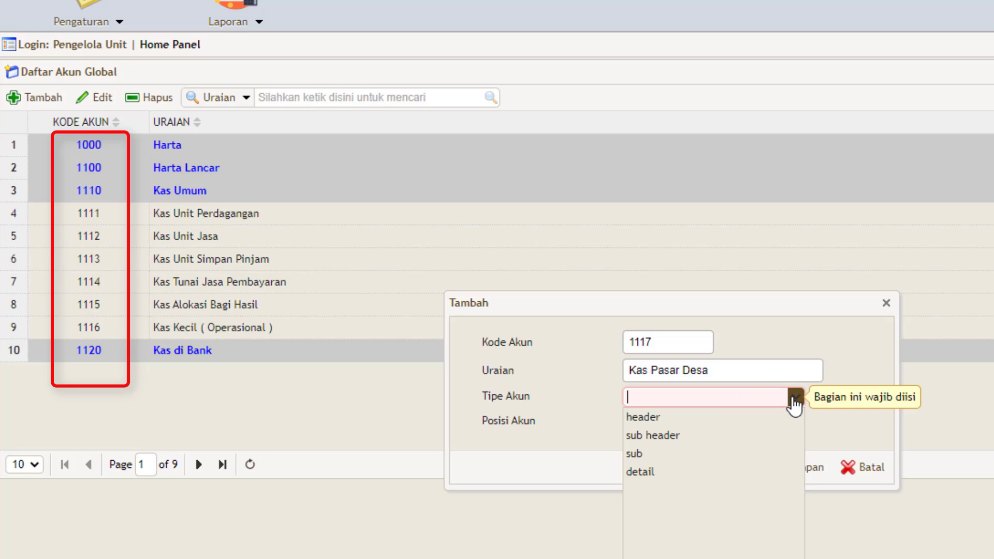
{"action": "left_click", "coordinate": [656, 472]}
{"action": "left_click", "coordinate": [703, 422]}
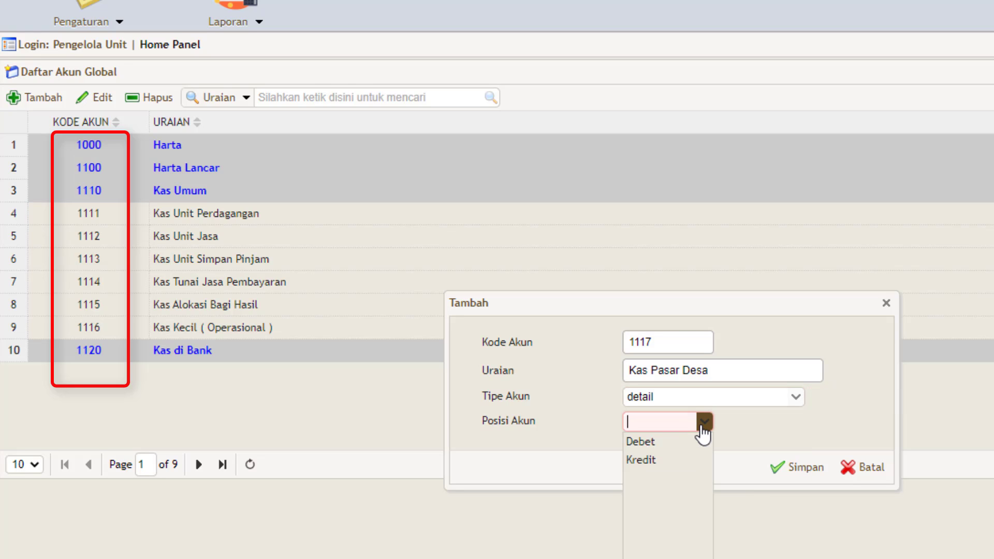
{"action": "left_click", "coordinate": [668, 443]}
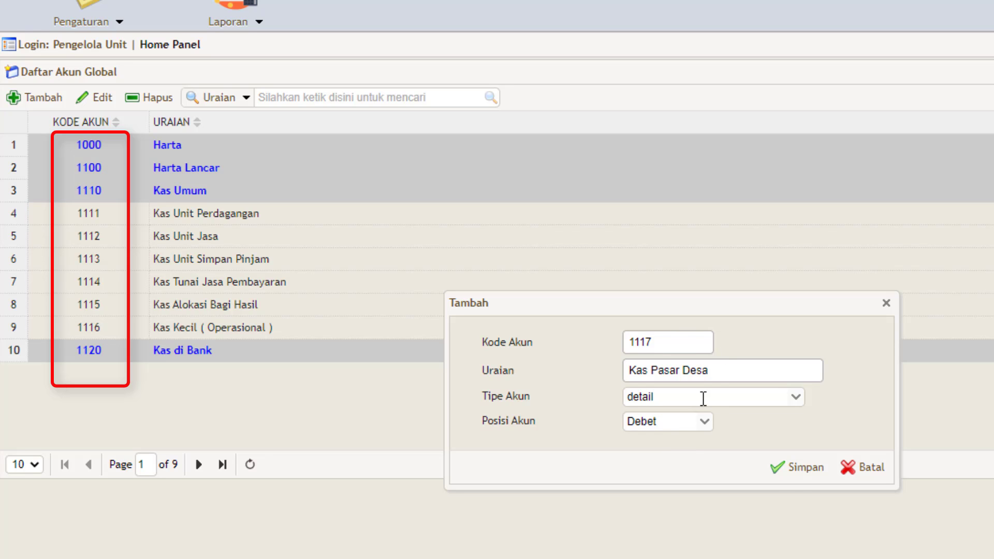
{"action": "left_click", "coordinate": [800, 468]}
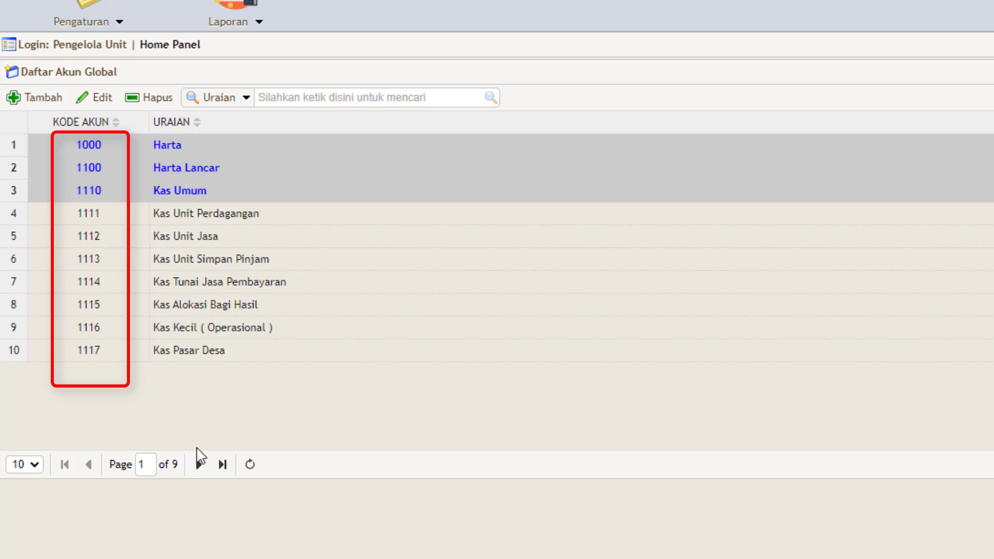
Begin another global account under Nilai Buku Inventaris with code 1215 and description "Inventaris Pasar Desa"
{"action": "left_click", "coordinate": [199, 465]}
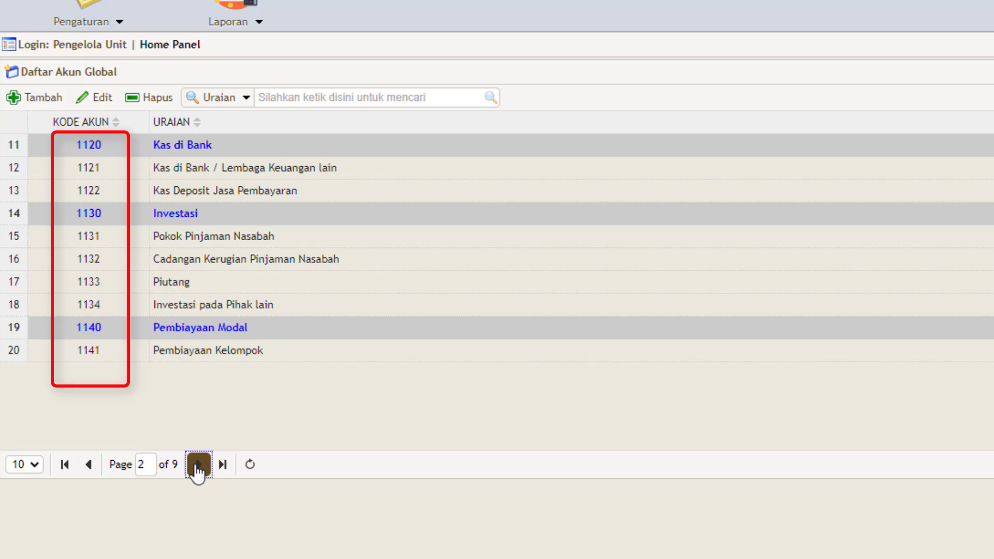
{"action": "left_click", "coordinate": [198, 464]}
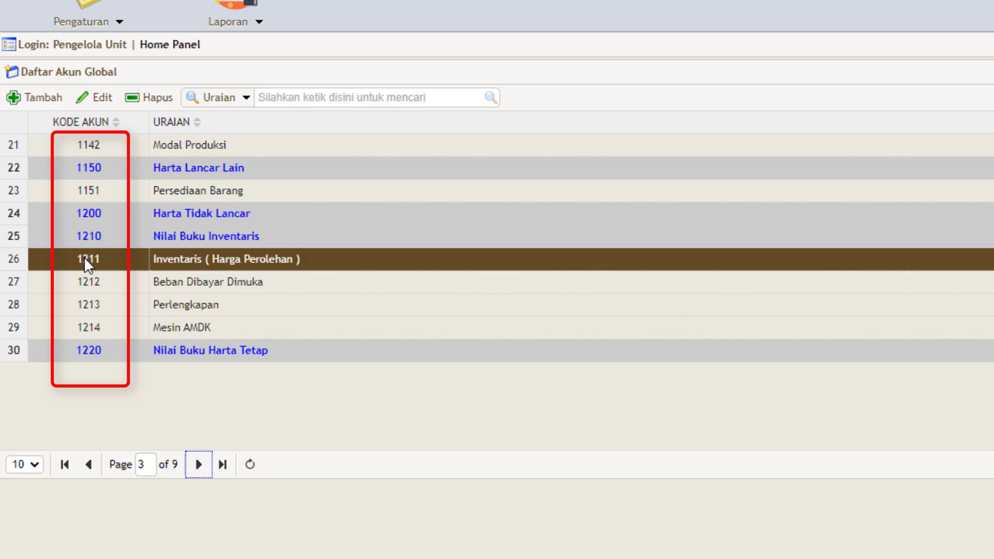
{"action": "left_click", "coordinate": [36, 108]}
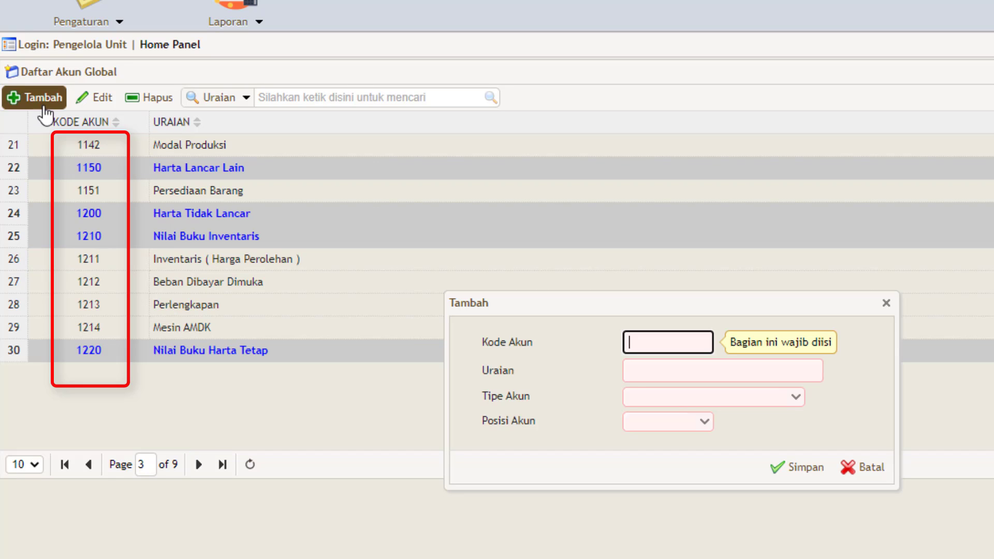
{"action": "left_click", "coordinate": [643, 343]}
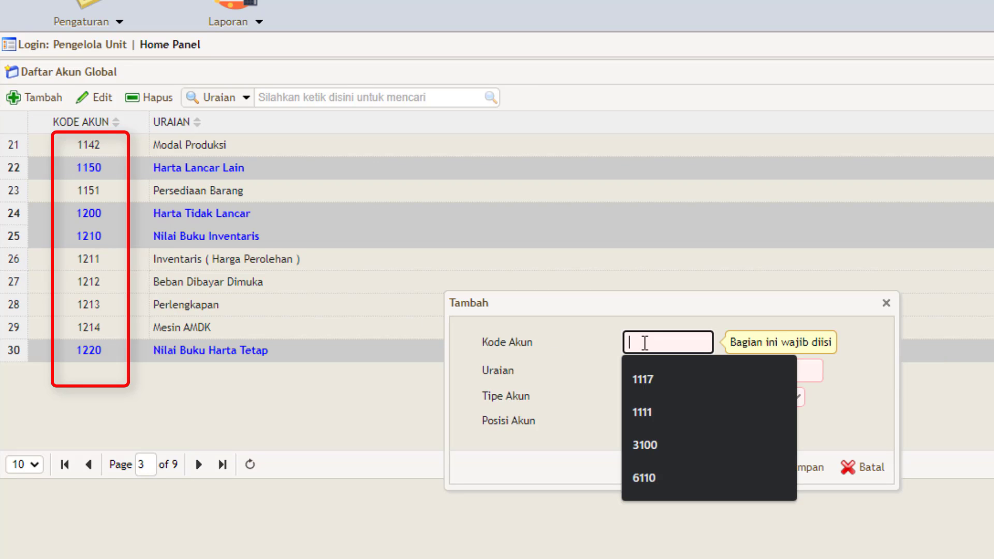
{"action": "type", "text": "12"}
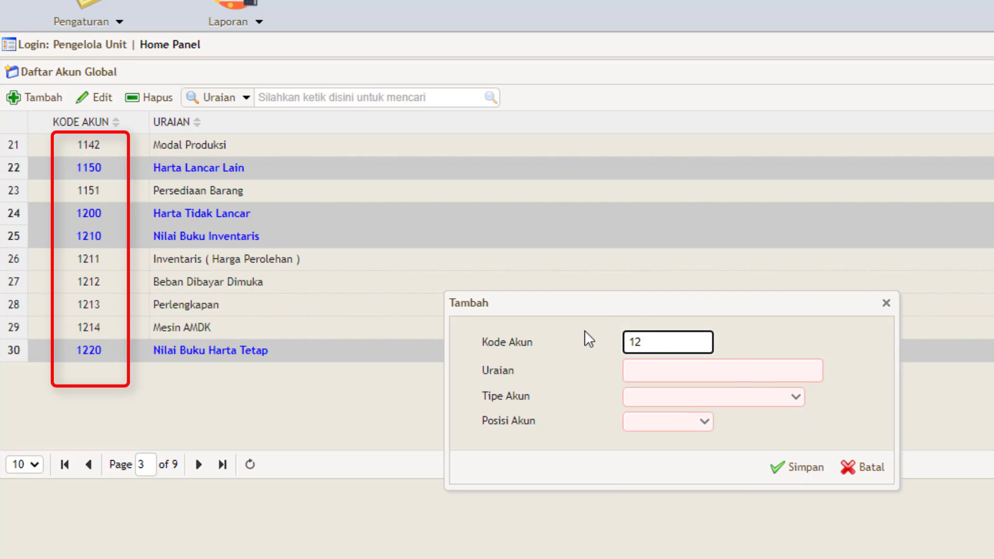
{"action": "type", "text": "15"}
{"action": "left_click", "coordinate": [651, 369]}
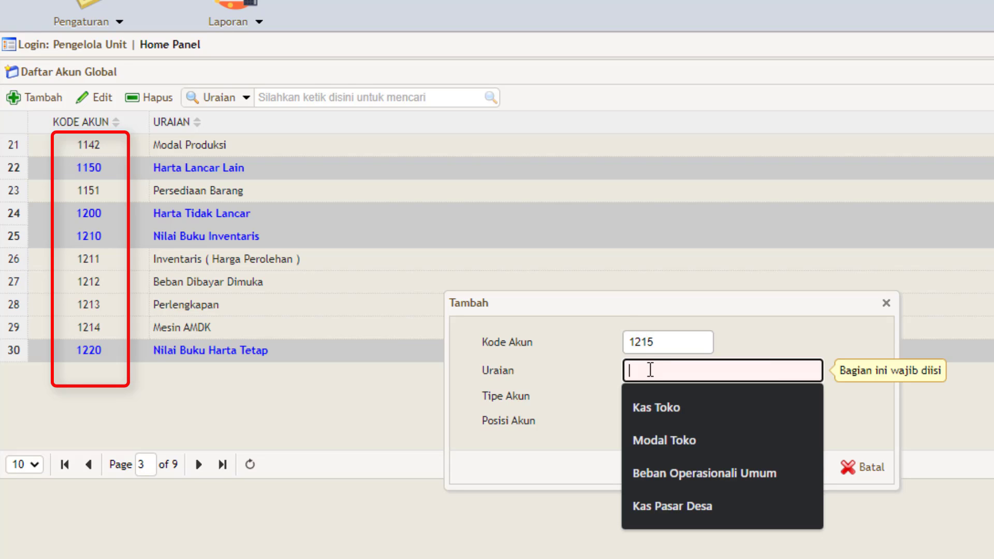
{"action": "type", "text": "Inve"}
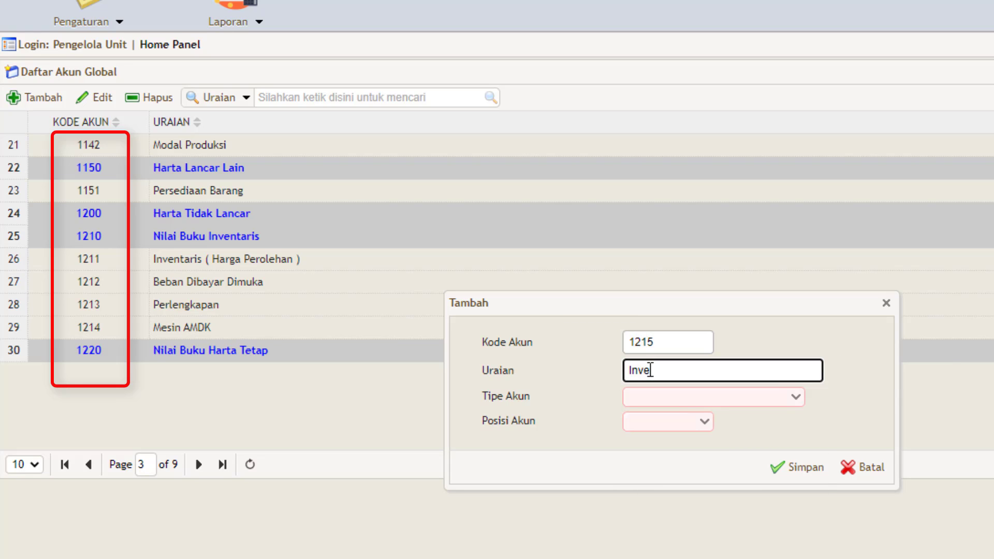
{"action": "type", "text": "ntaris Pasar Desa"}
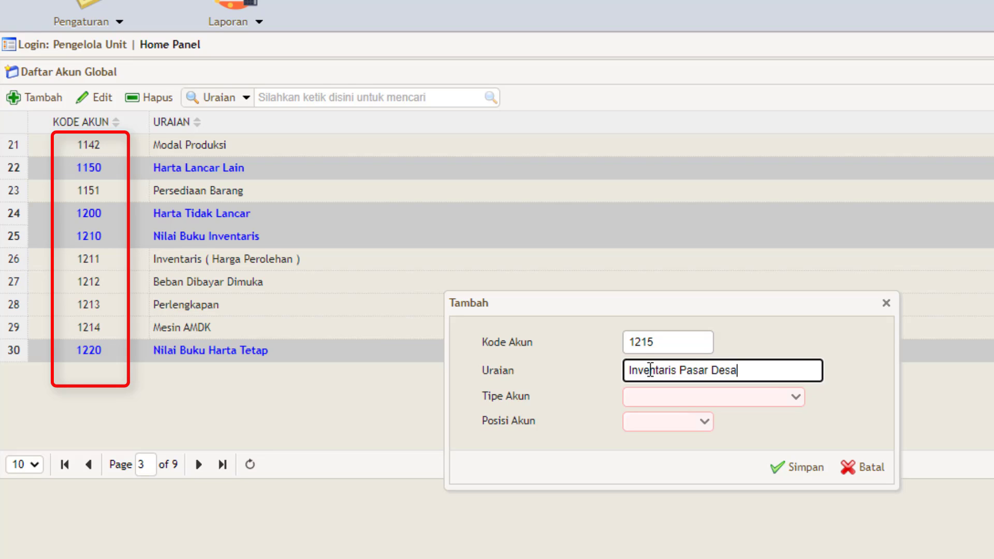
Set the Inventaris Pasar Desa account's type to detail and its position to Debet, and save it
{"action": "left_click", "coordinate": [797, 402]}
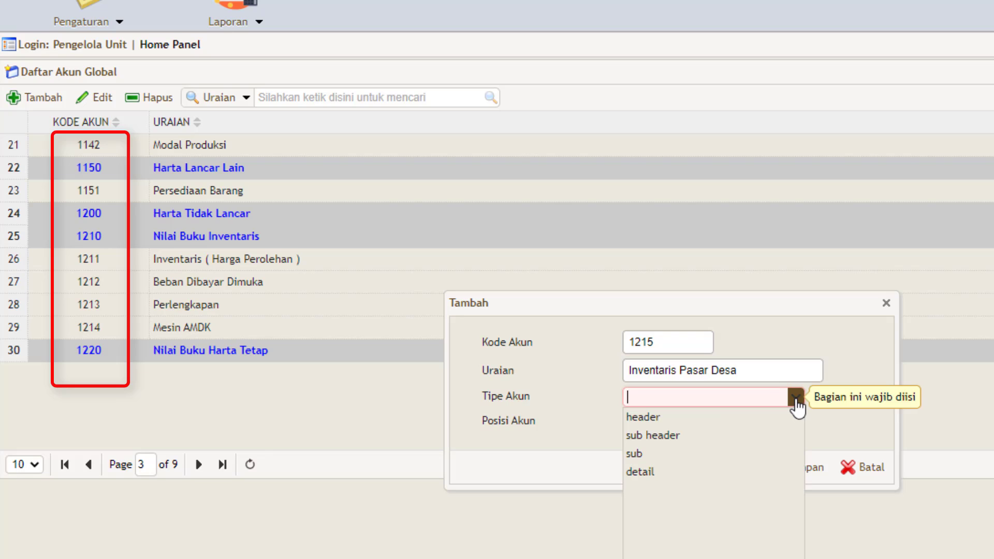
{"action": "left_click", "coordinate": [656, 471]}
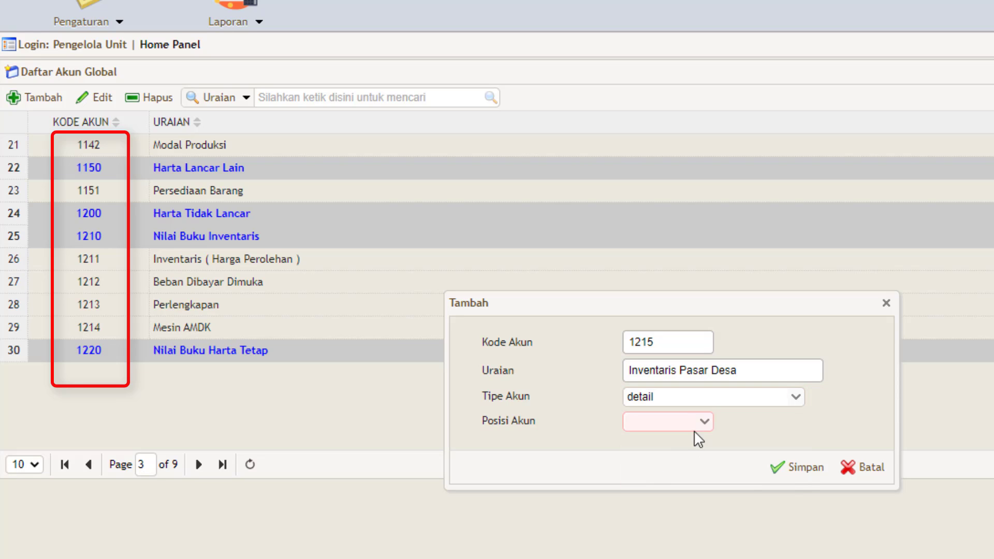
{"action": "left_click", "coordinate": [704, 422]}
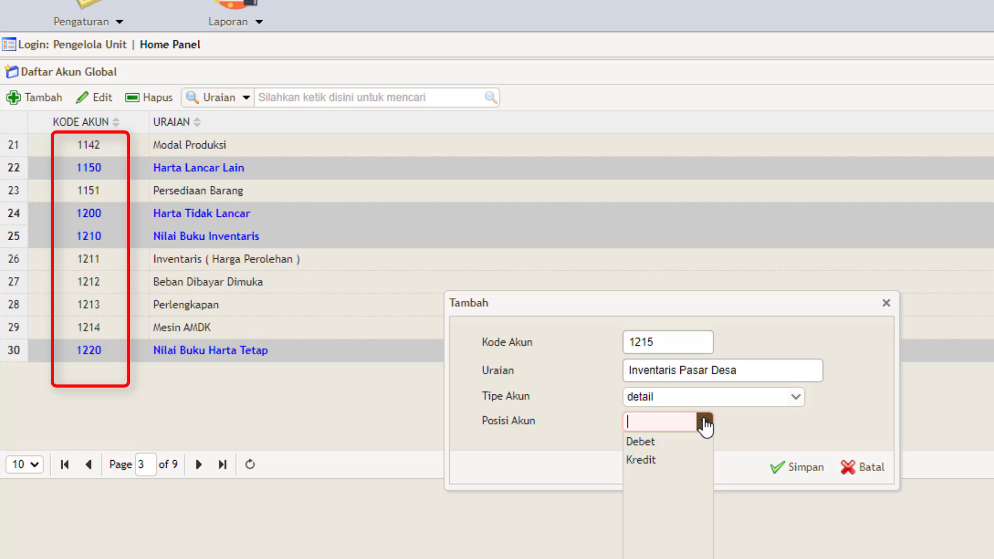
{"action": "left_click", "coordinate": [661, 439]}
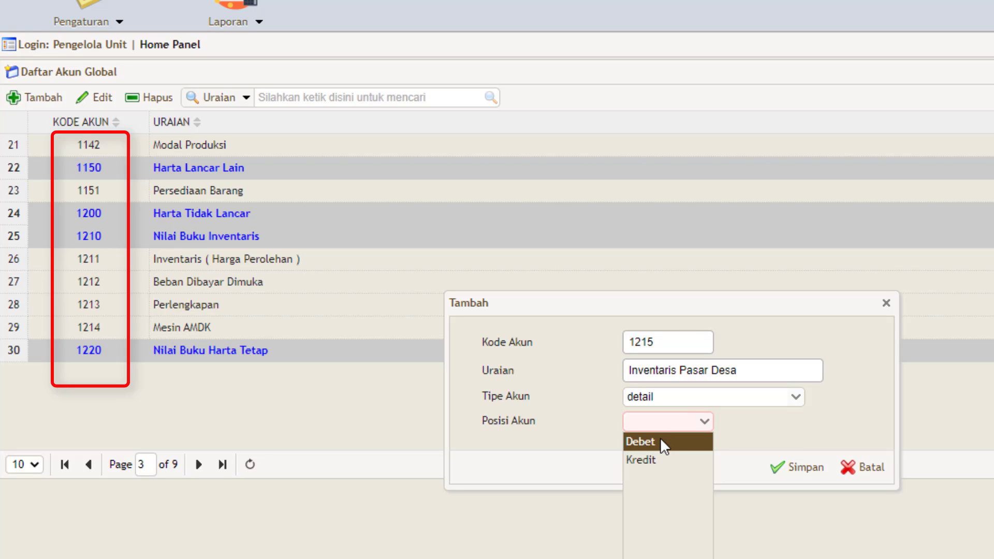
{"action": "left_click", "coordinate": [790, 479]}
{"action": "left_click", "coordinate": [238, 354]}
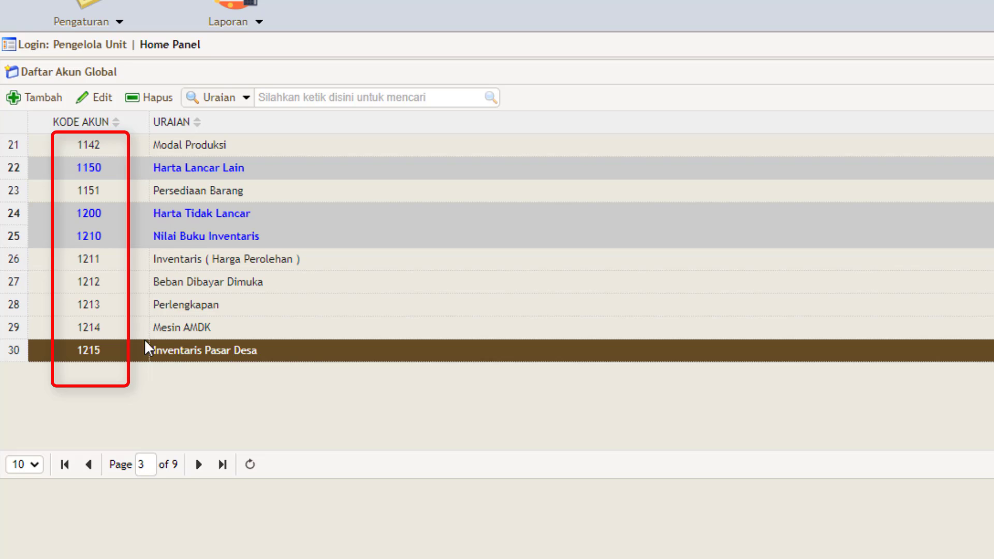
Begin a new global account under Posisi Modal with code 3150 and description "Modal Pasar Desa"
{"action": "left_click", "coordinate": [198, 464]}
{"action": "left_click", "coordinate": [199, 464]}
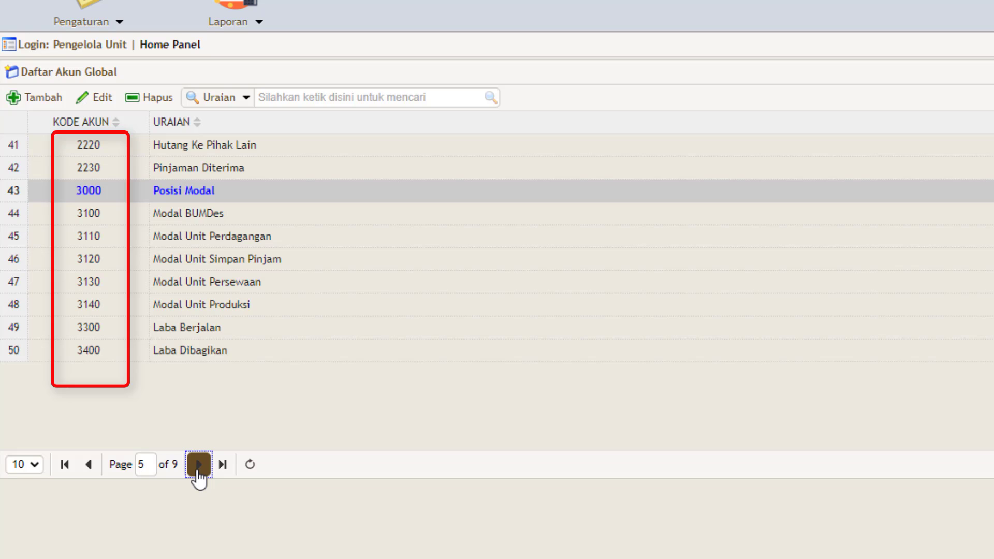
{"action": "left_click", "coordinate": [198, 465]}
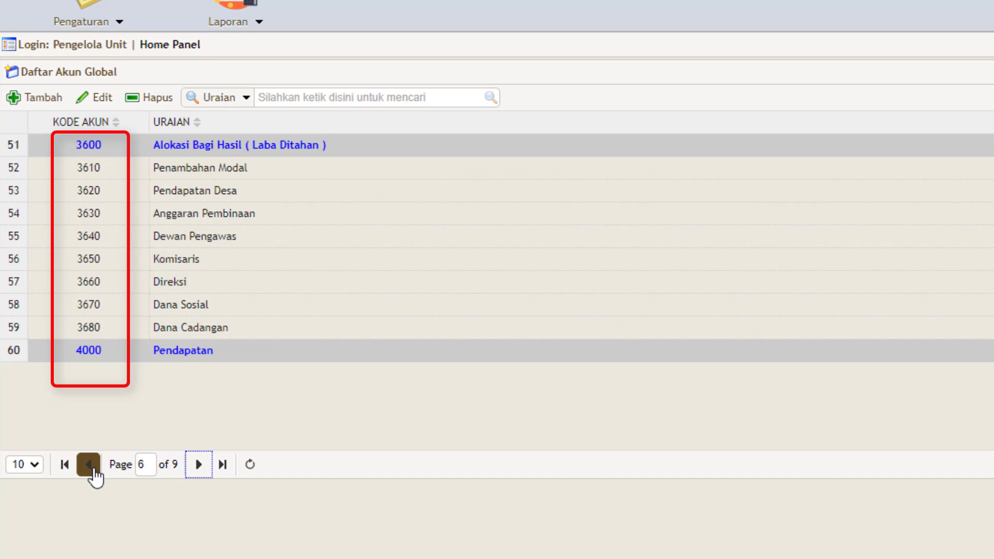
{"action": "left_click", "coordinate": [88, 465]}
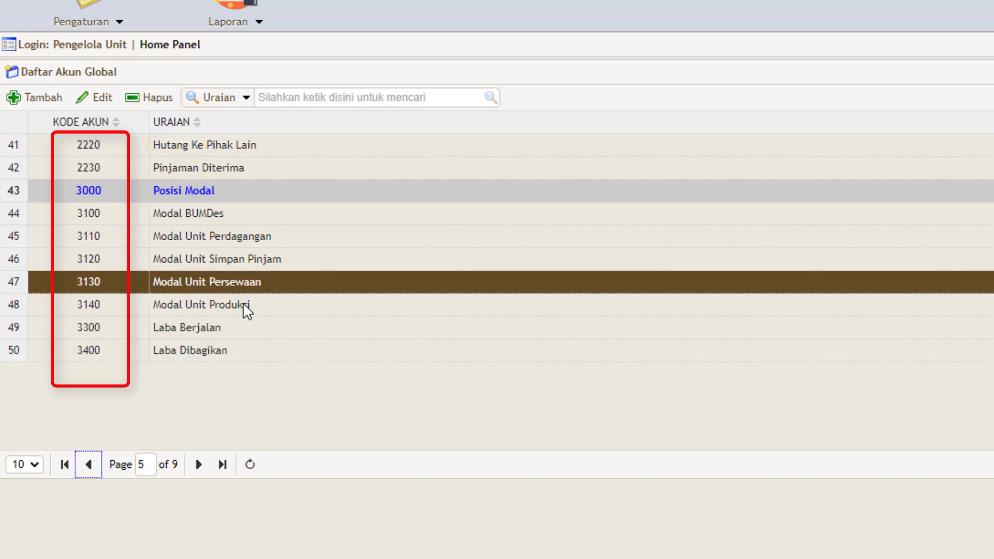
{"action": "left_click", "coordinate": [41, 101]}
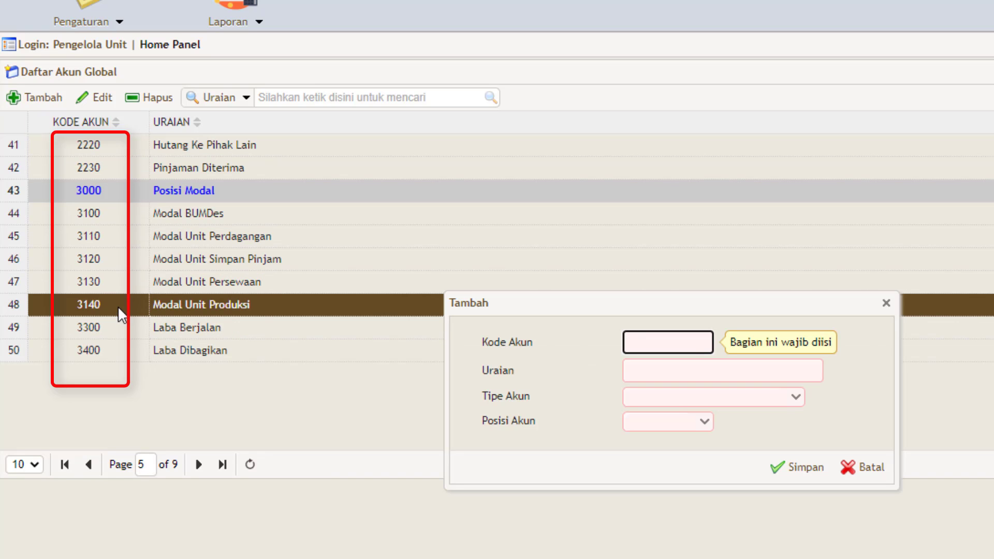
{"action": "left_click", "coordinate": [645, 340]}
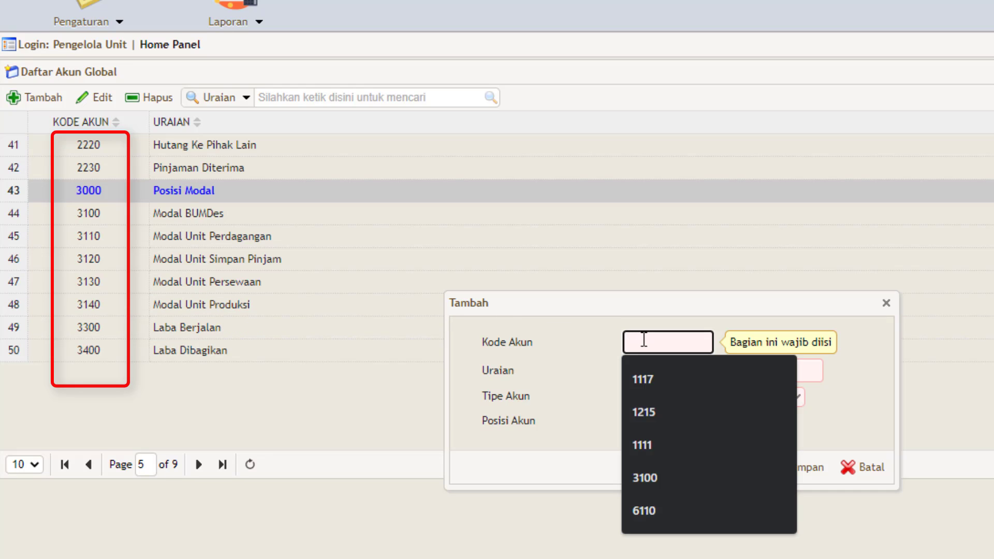
{"action": "type", "text": "3150"}
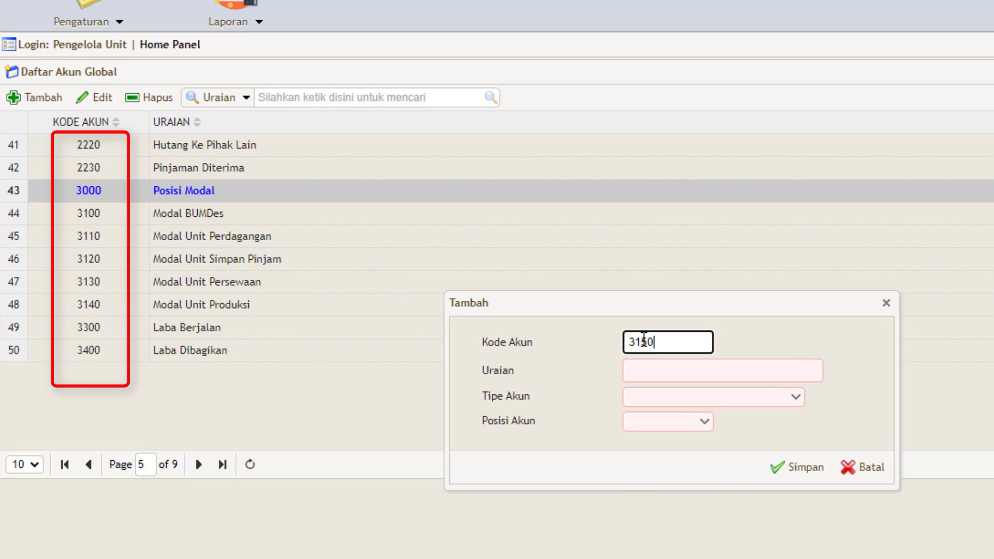
{"action": "left_click", "coordinate": [668, 371]}
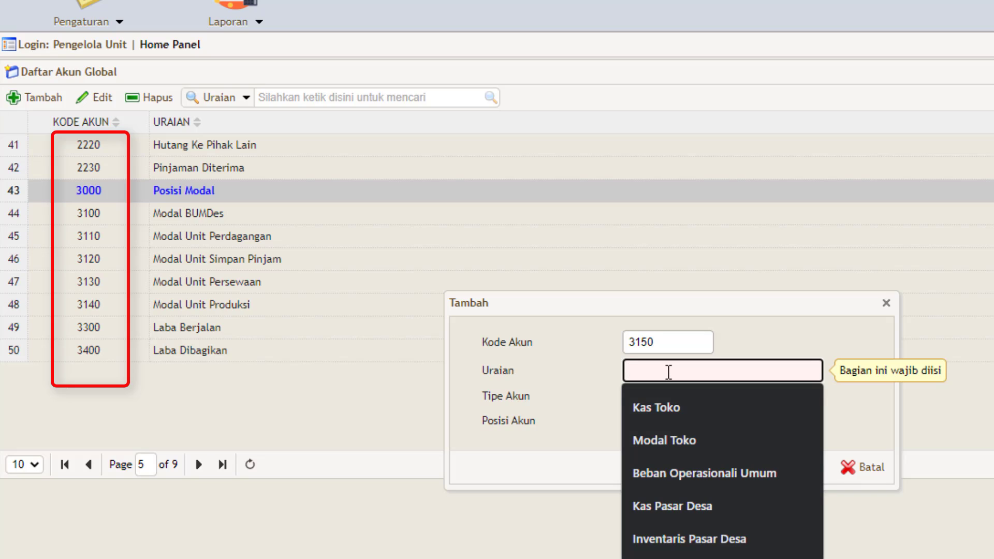
{"action": "type", "text": "Modal Pa"}
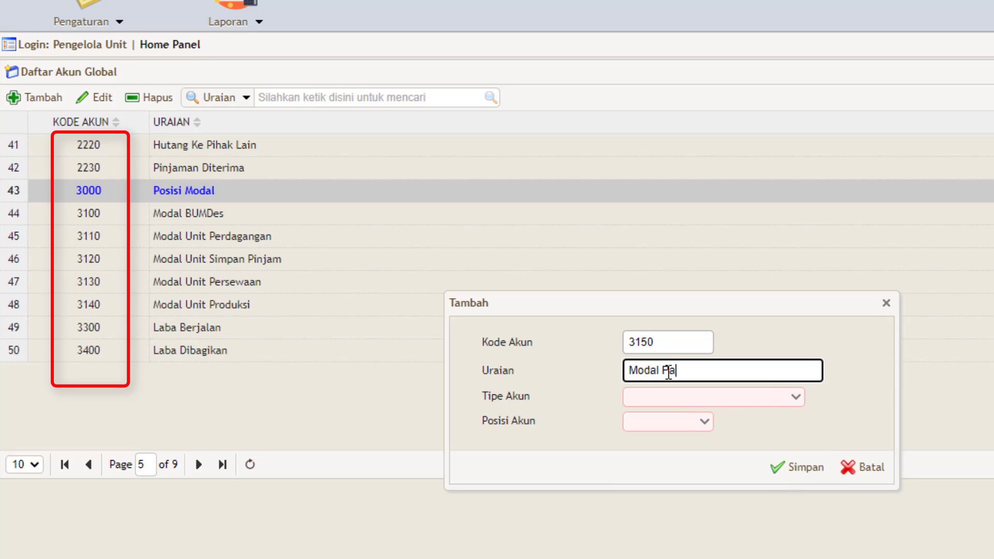
{"action": "type", "text": "sar Desa"}
Set the Modal Pasar Desa account's type to detail and its position to Kredit, and save it
{"action": "left_click", "coordinate": [795, 400]}
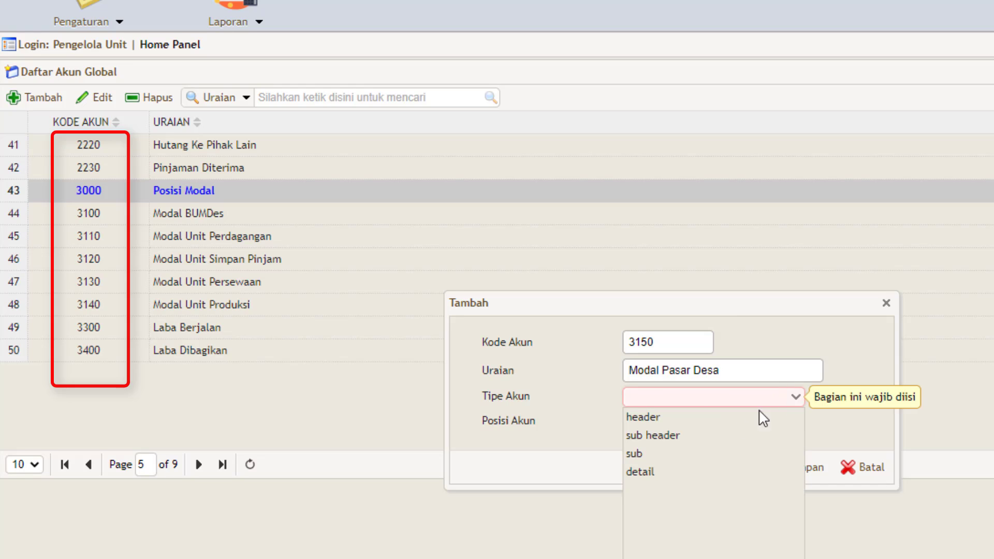
{"action": "left_click", "coordinate": [657, 472]}
{"action": "left_click", "coordinate": [704, 422]}
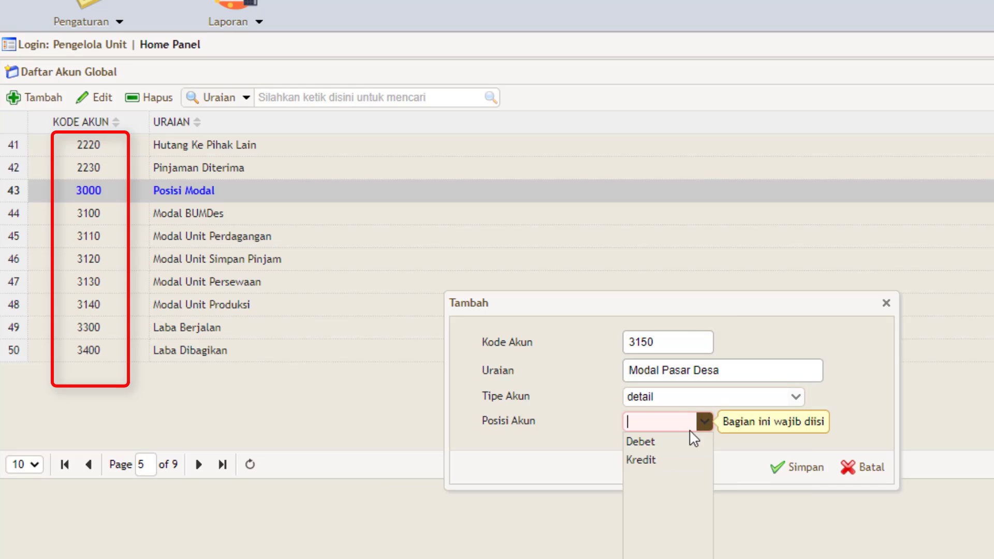
{"action": "left_click", "coordinate": [668, 461]}
{"action": "left_click", "coordinate": [785, 476]}
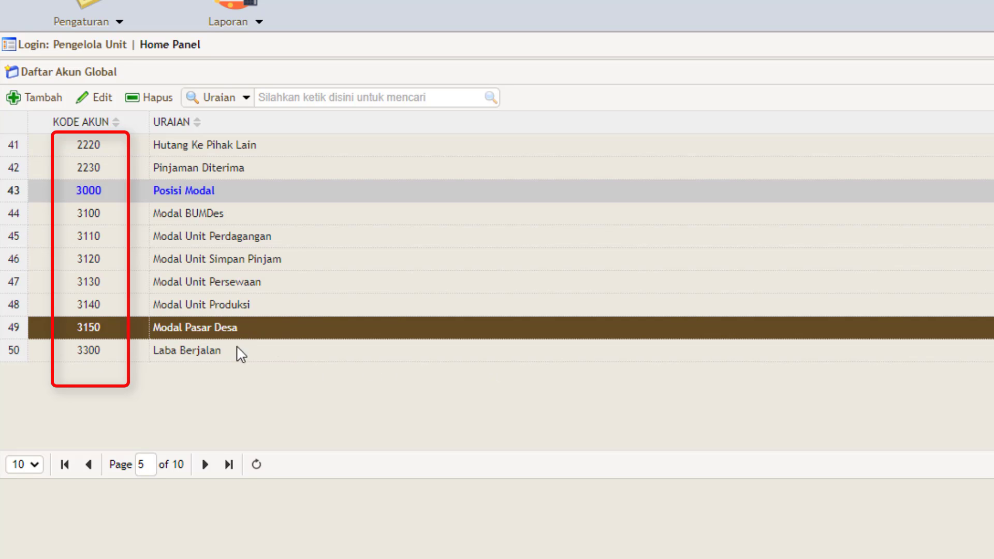
Begin another global account under Pendapatan Unit Jasa with code 4230 and description "Pendapatan Pasar Desa"
{"action": "left_click", "coordinate": [205, 464]}
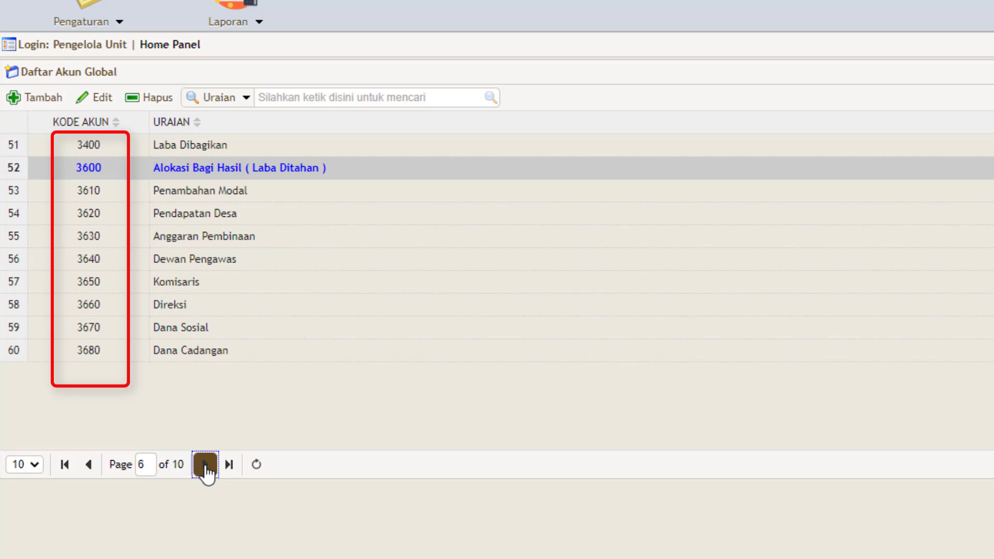
{"action": "left_click", "coordinate": [204, 466]}
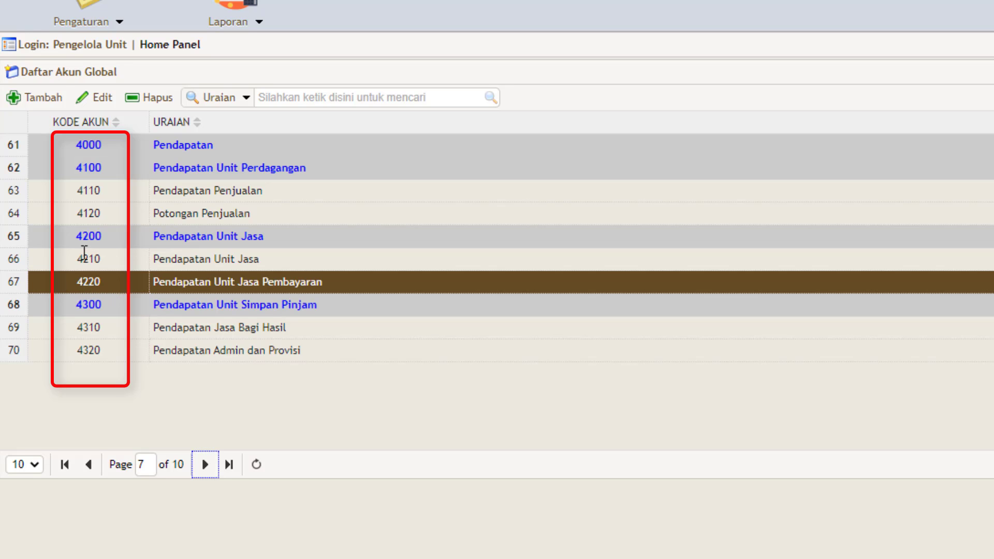
{"action": "left_click", "coordinate": [37, 98]}
{"action": "left_click", "coordinate": [659, 341]}
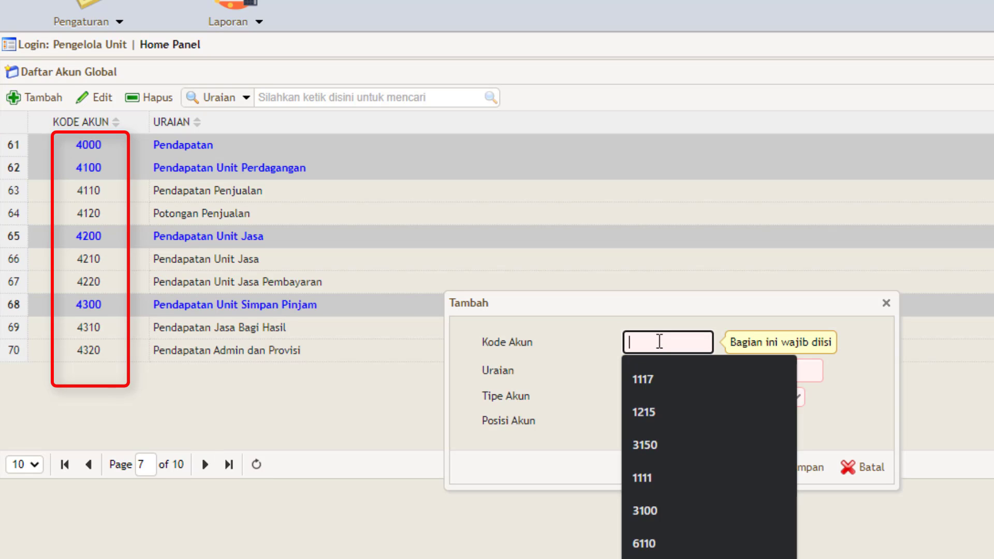
{"action": "type", "text": "4230"}
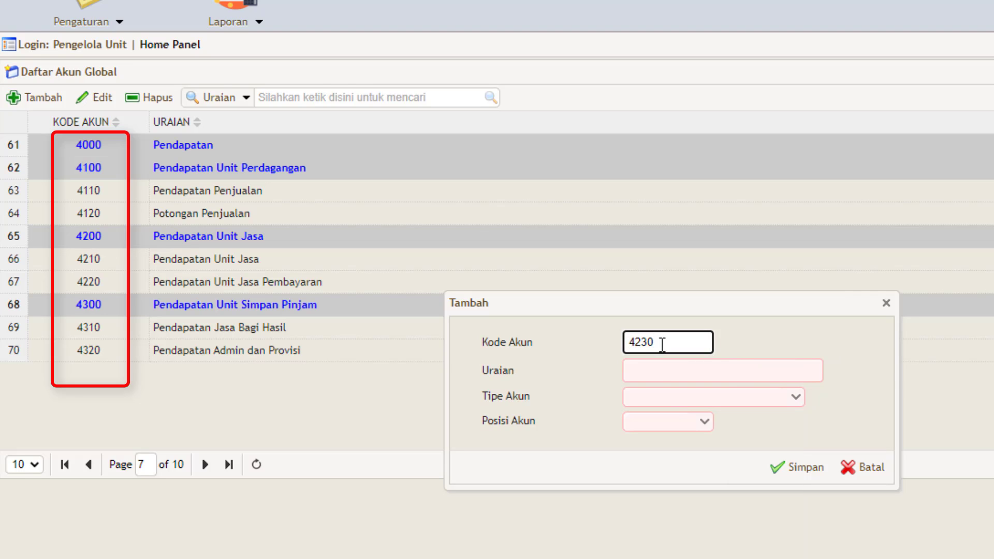
{"action": "left_click", "coordinate": [660, 374]}
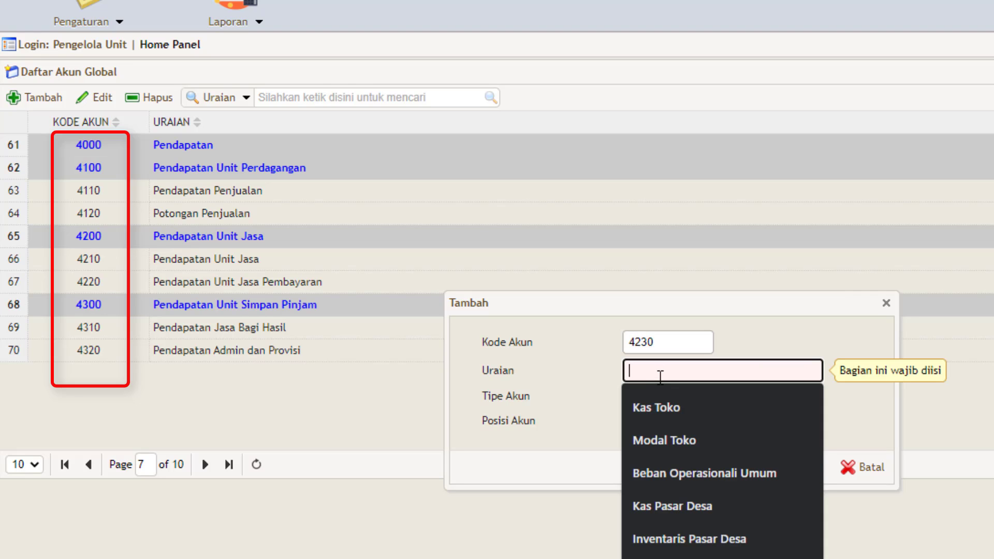
{"action": "type", "text": "Pen"}
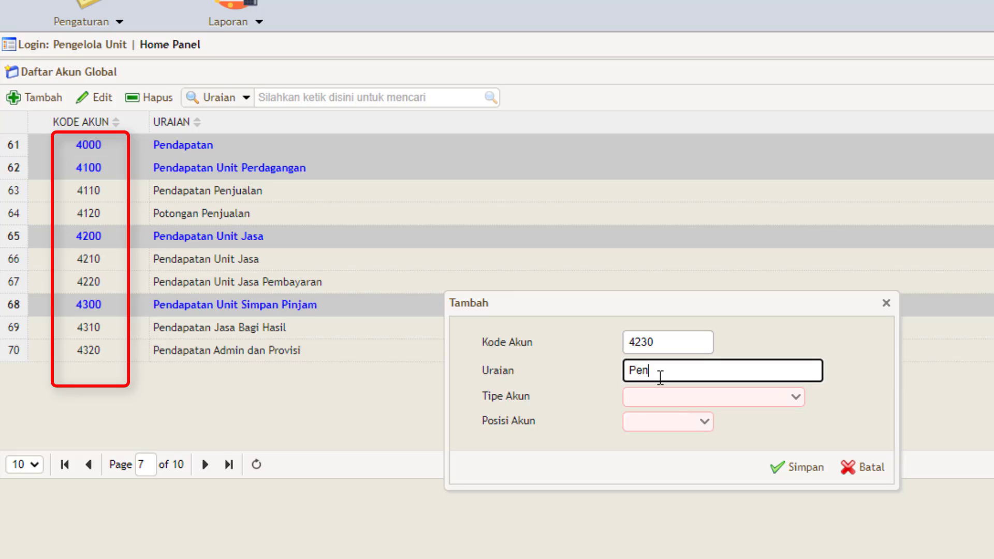
{"action": "type", "text": "dapatan Pasar Desa"}
Set the Pendapatan Pasar Desa account's type to detail and its position to Kredit, and save it
{"action": "left_click", "coordinate": [794, 399]}
{"action": "left_click", "coordinate": [653, 471]}
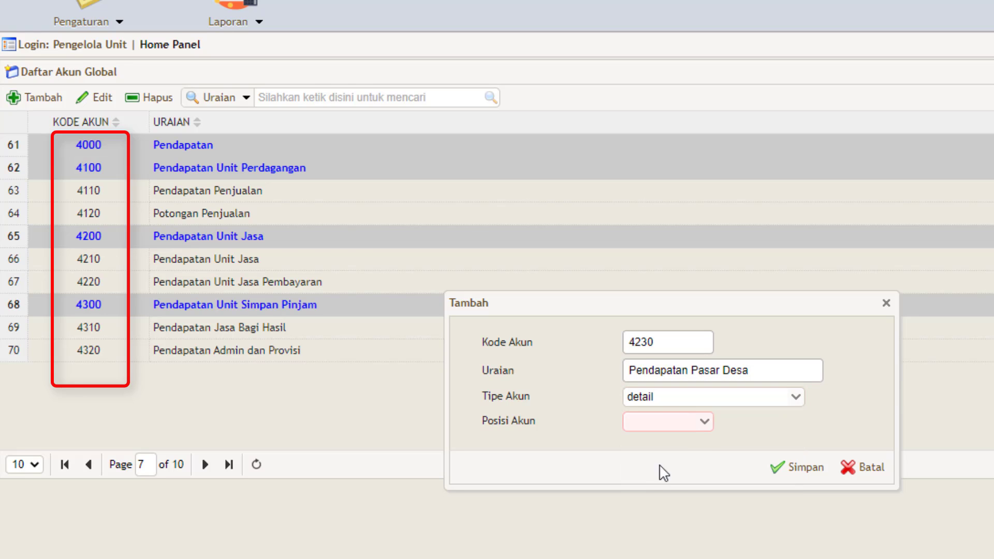
{"action": "left_click", "coordinate": [704, 423]}
{"action": "left_click", "coordinate": [671, 460]}
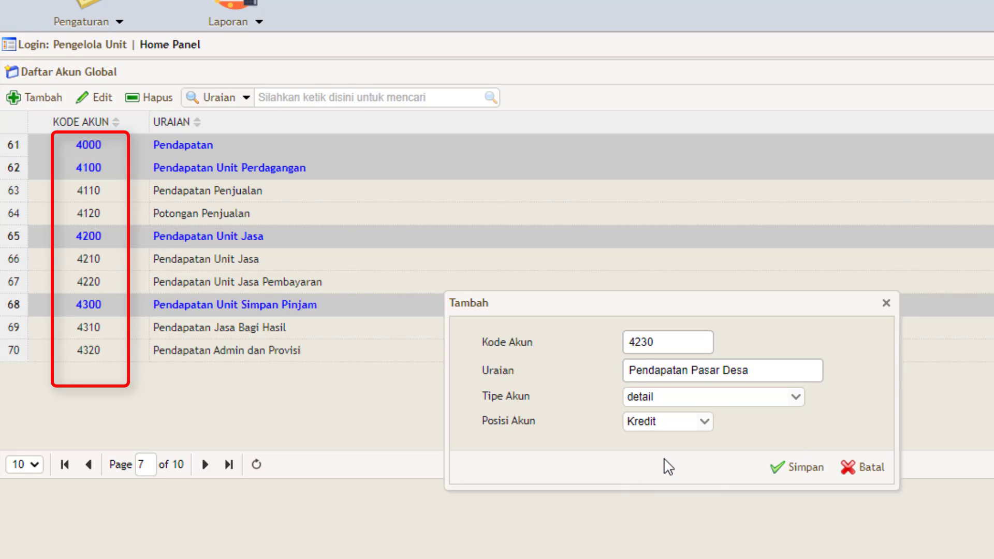
{"action": "left_click", "coordinate": [787, 469]}
{"action": "left_click", "coordinate": [208, 309]}
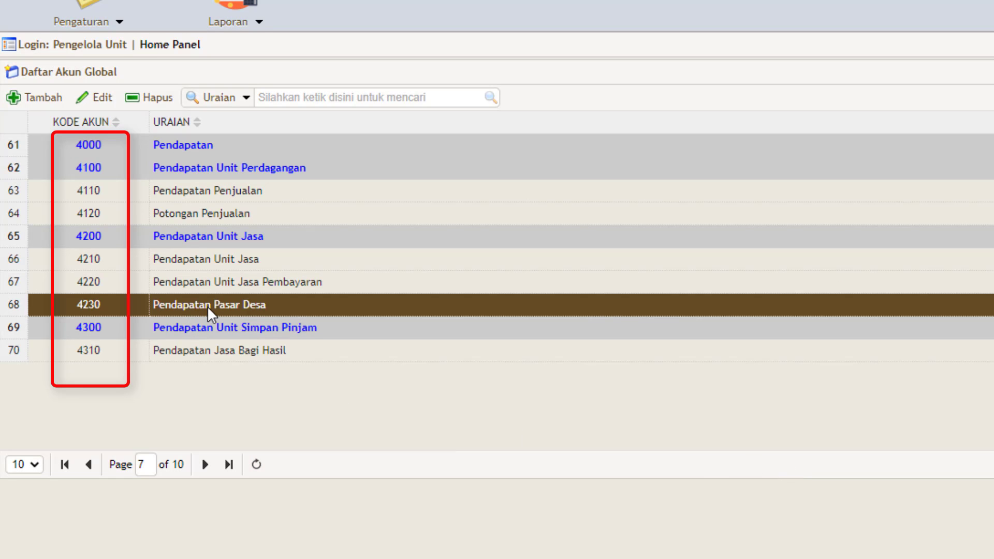
Begin another global account under Beban Operasional with code 6160 and description "Beban Pasar Desa"
{"action": "left_click", "coordinate": [205, 464]}
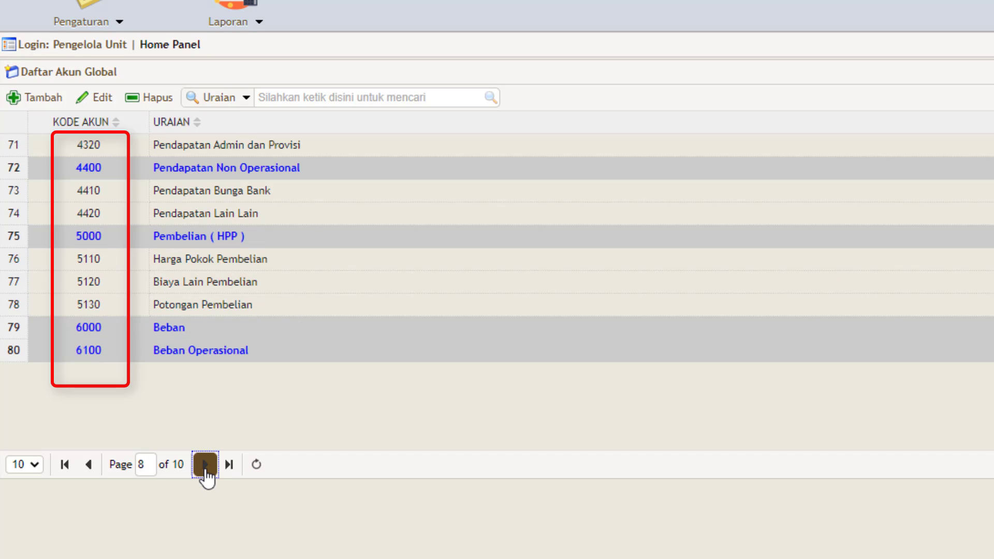
{"action": "left_click", "coordinate": [205, 465]}
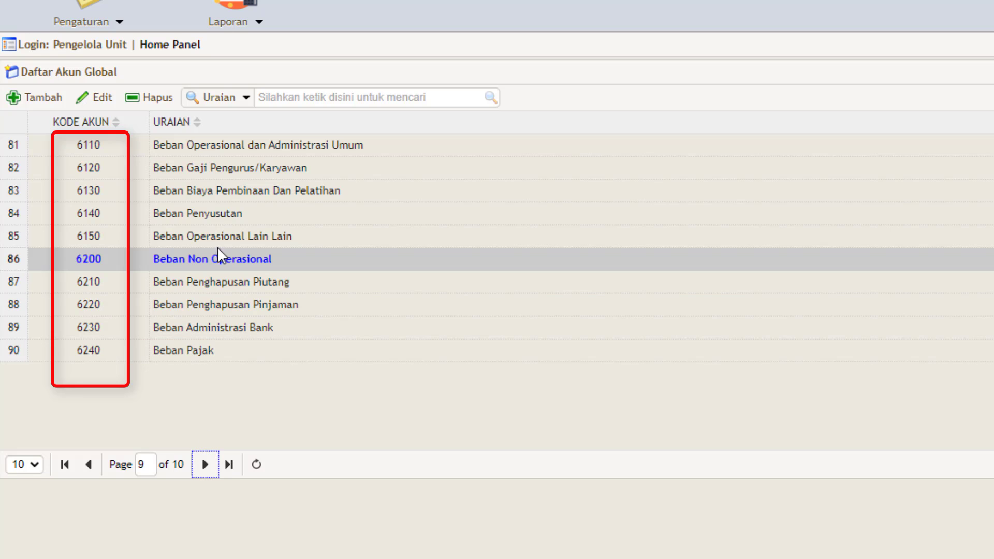
{"action": "left_click", "coordinate": [147, 239]}
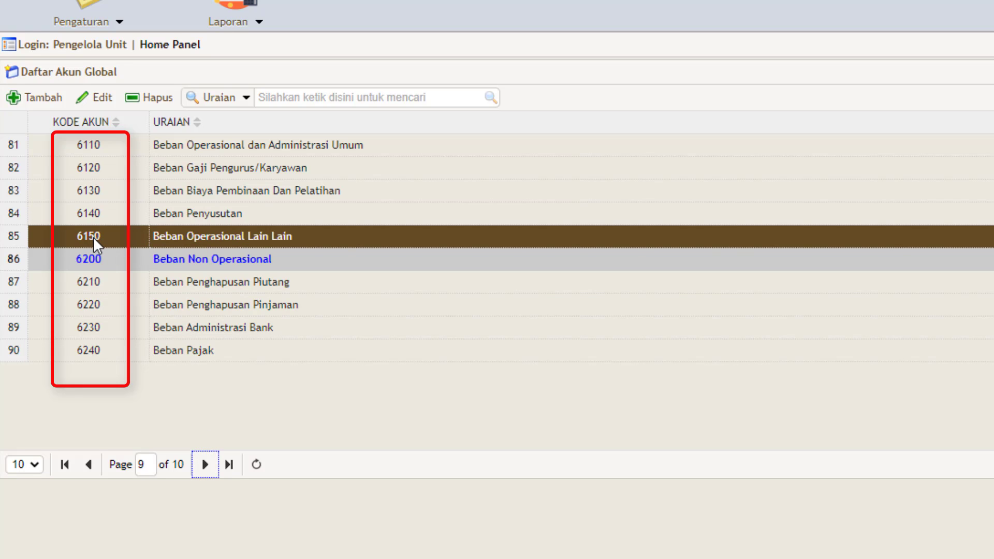
{"action": "left_click", "coordinate": [45, 99]}
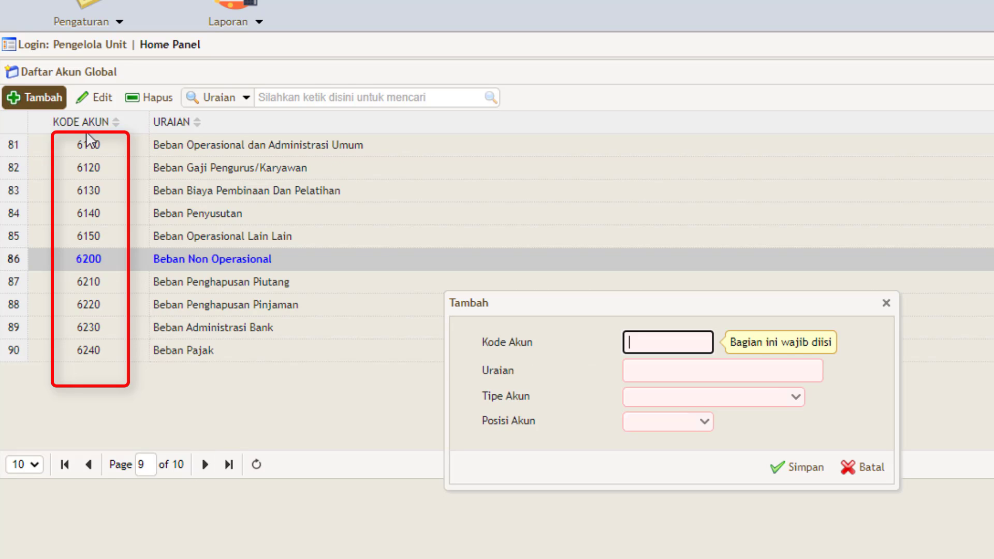
{"action": "left_click", "coordinate": [648, 342]}
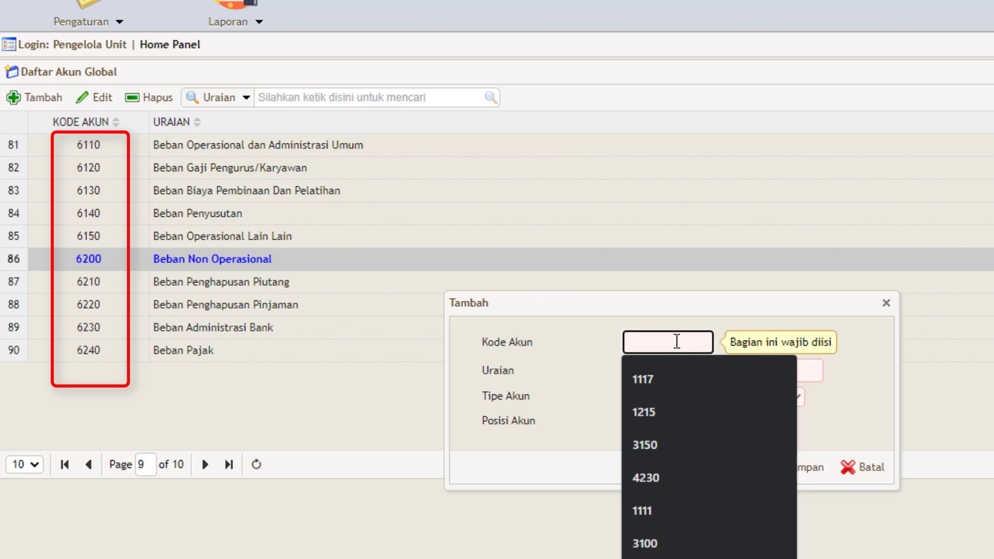
{"action": "type", "text": "6160"}
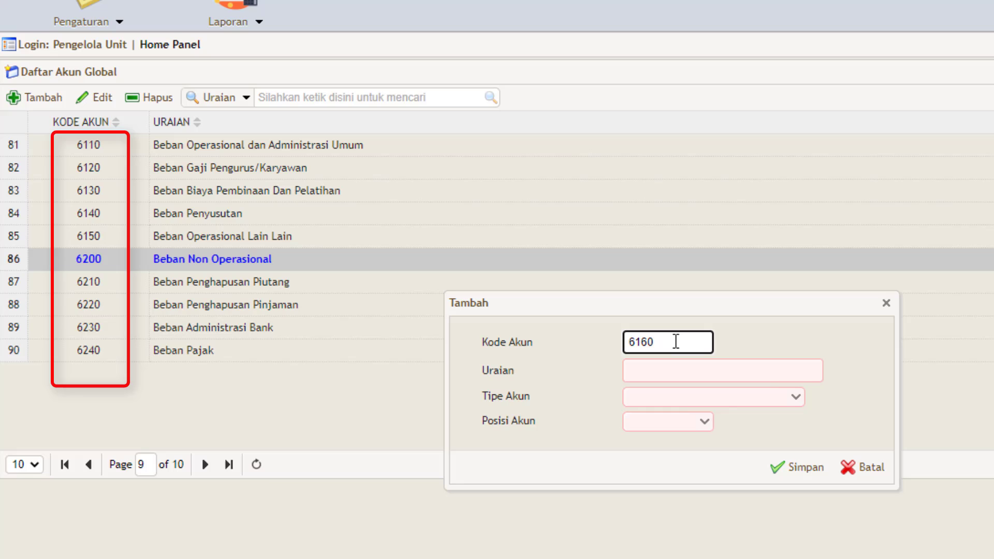
{"action": "left_click", "coordinate": [664, 371]}
{"action": "type", "text": "Beb"}
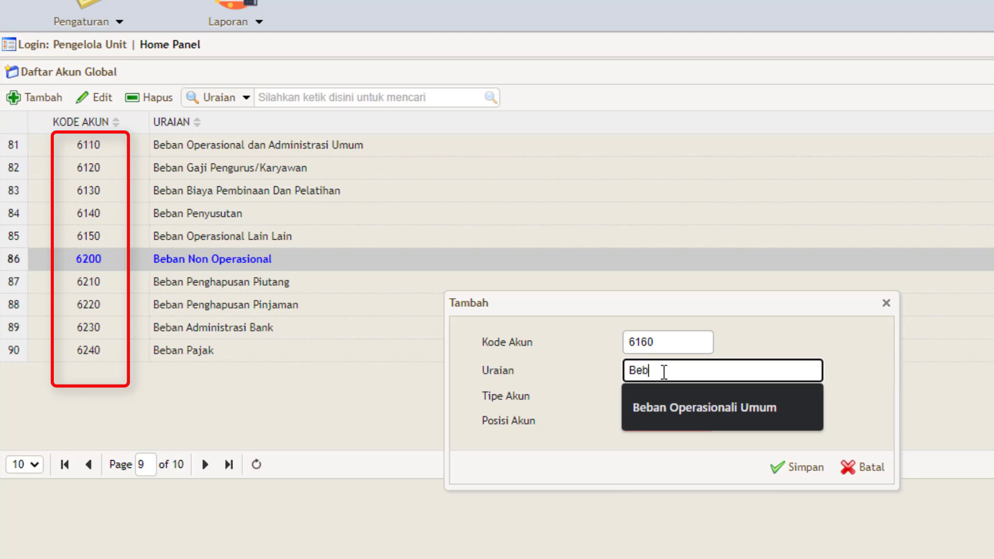
{"action": "type", "text": "an Pasa"}
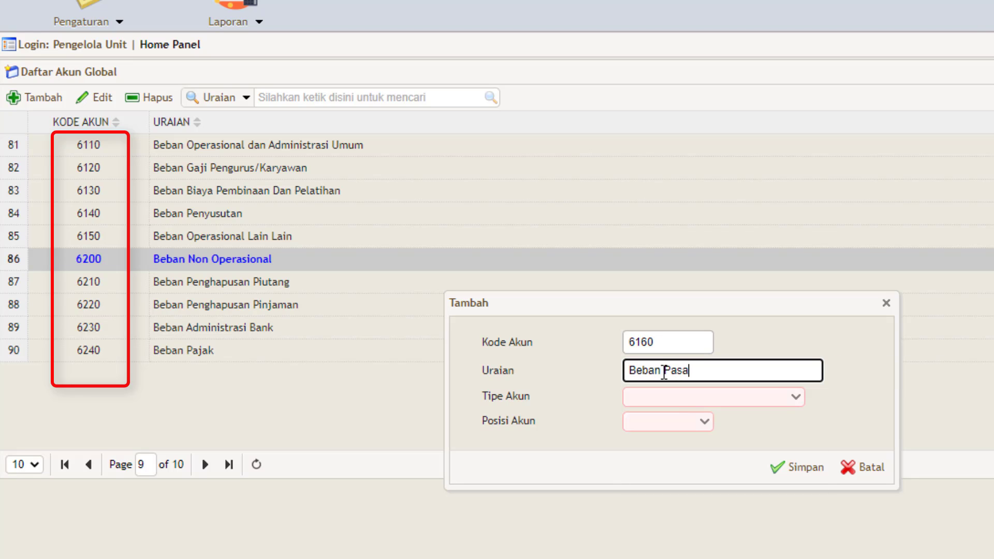
{"action": "type", "text": "r Desa"}
Set the Beban Pasar Desa account's type to detail and its position to Debet, and save it
{"action": "left_click", "coordinate": [793, 398]}
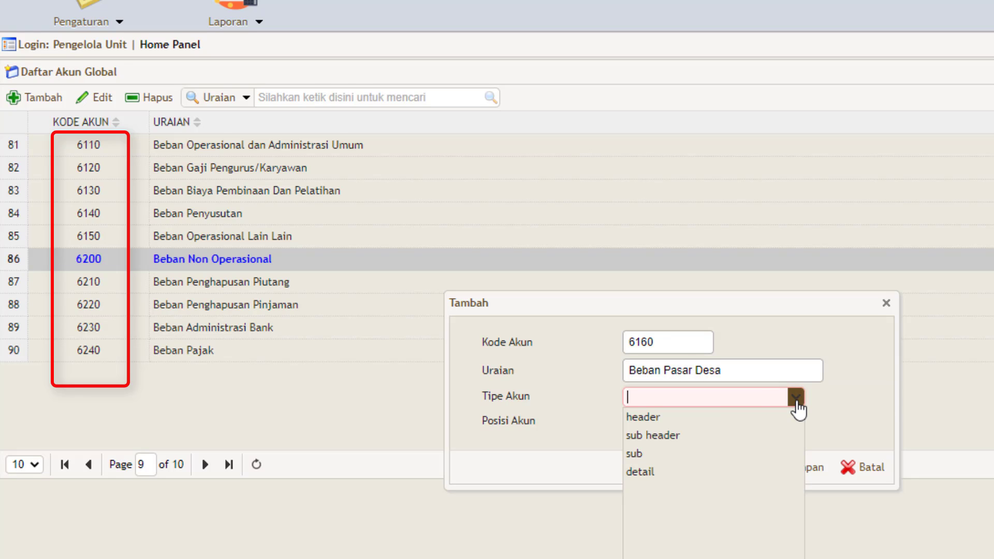
{"action": "left_click", "coordinate": [661, 470]}
{"action": "left_click", "coordinate": [703, 421]}
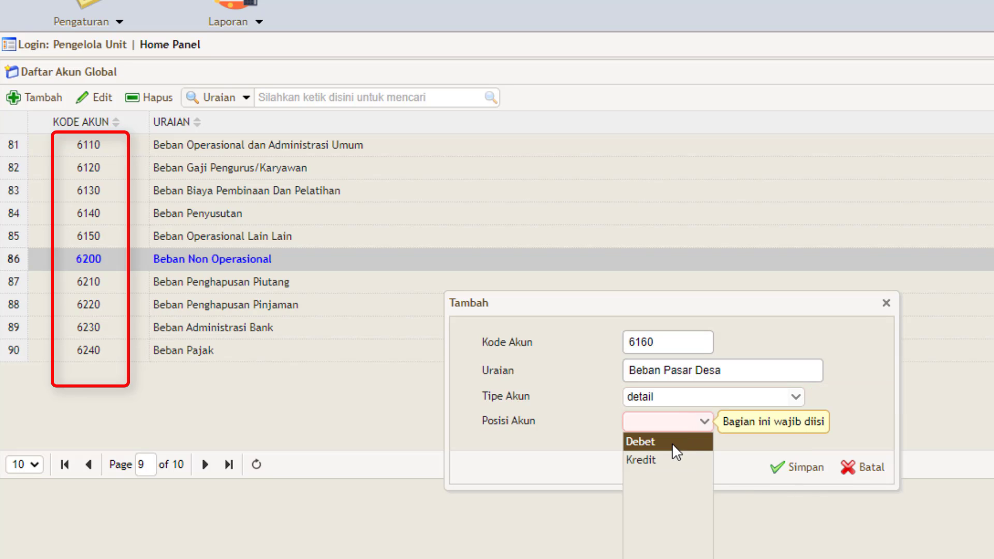
{"action": "left_click", "coordinate": [672, 443]}
{"action": "left_click", "coordinate": [781, 468]}
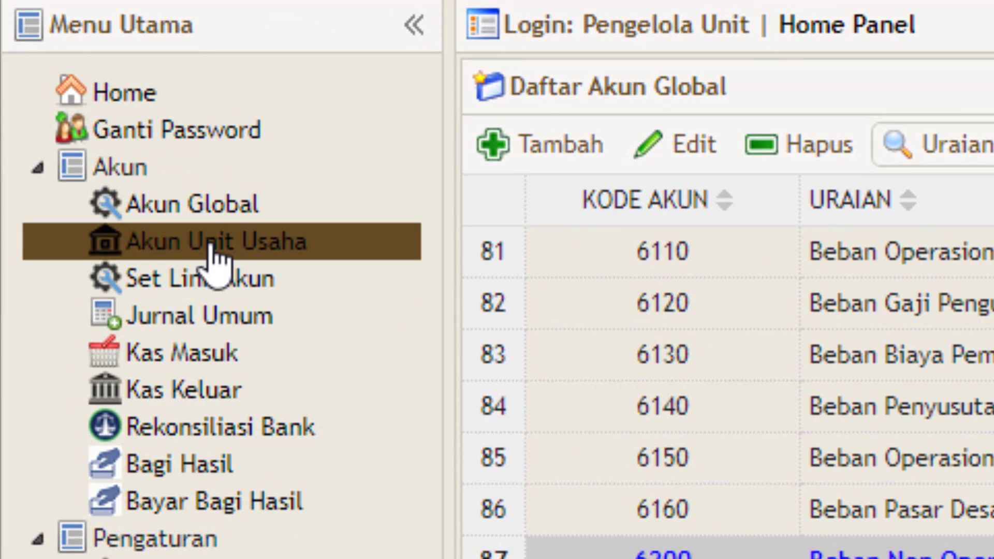
Start adding accounts to the Jasa/Sewa business unit's account list and open the list of BUMDESA accounts to choose from
{"action": "left_click", "coordinate": [215, 254]}
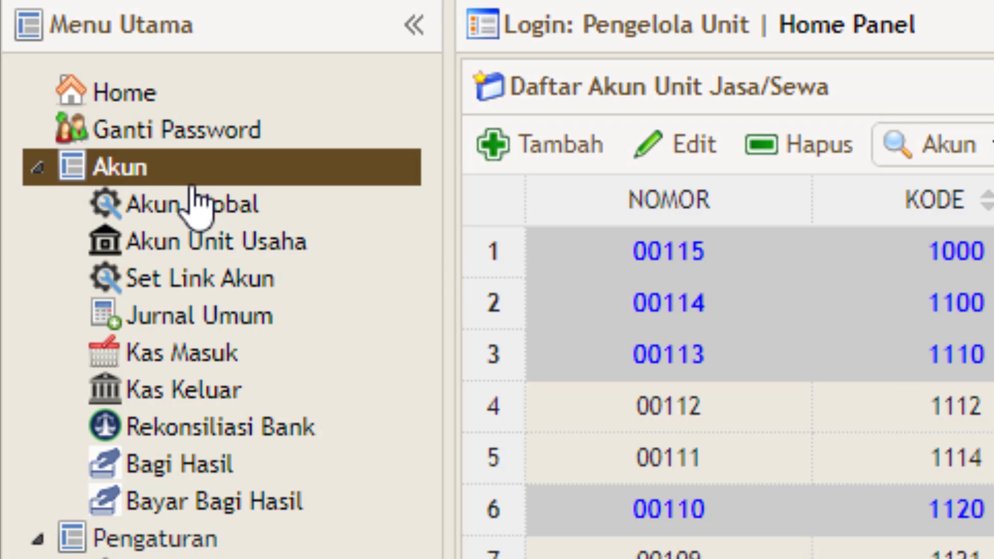
{"action": "left_click", "coordinate": [189, 248]}
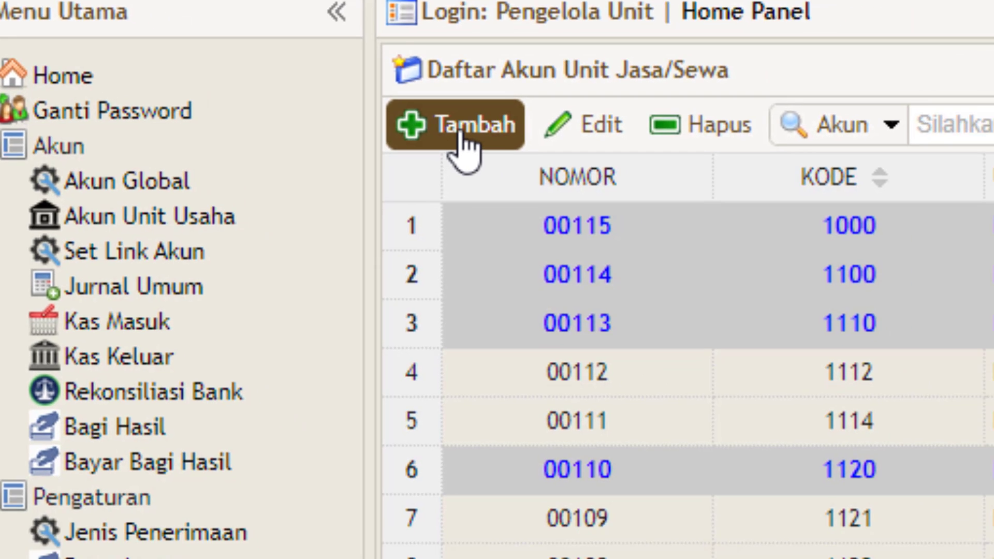
{"action": "left_click", "coordinate": [552, 155]}
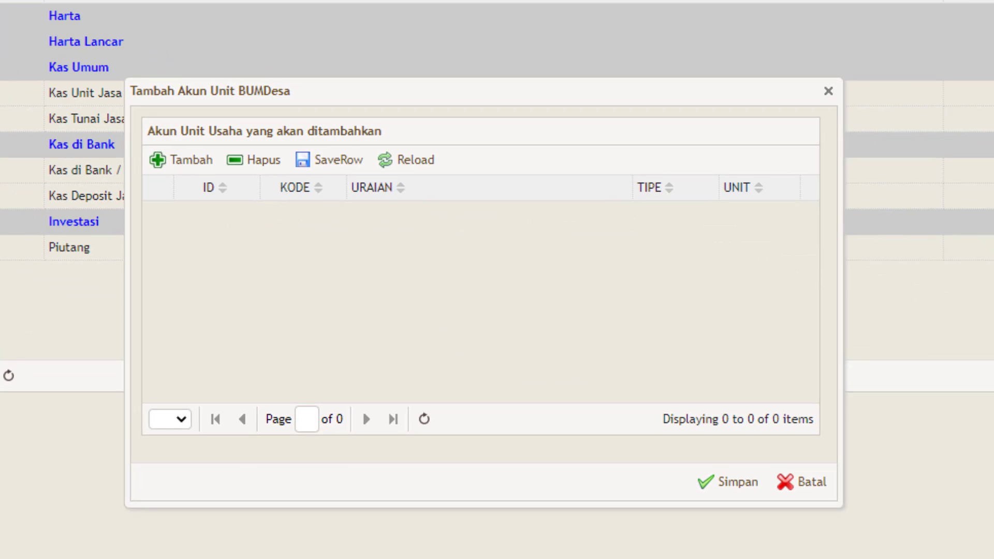
{"action": "left_click", "coordinate": [177, 166]}
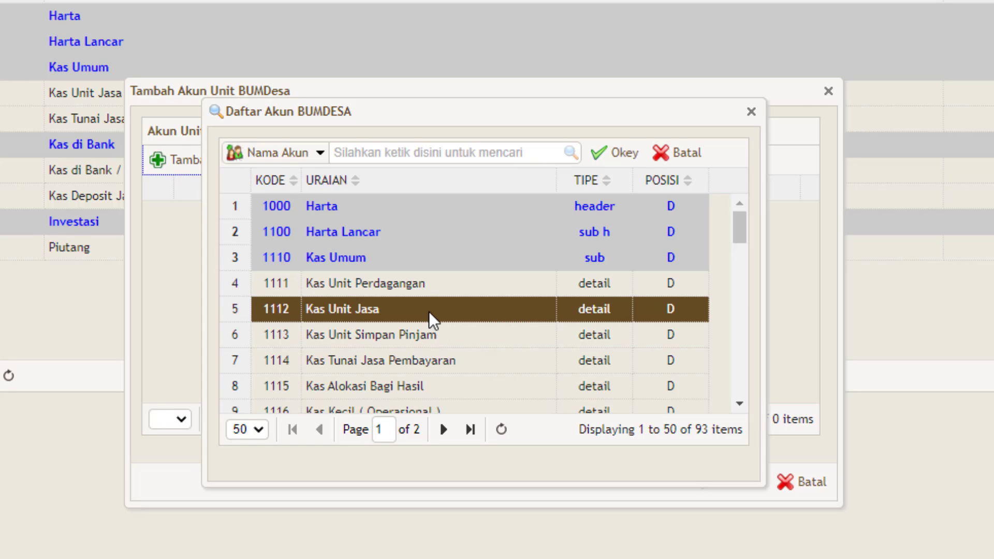
Add account 1117 Kas Pasar Desa to the list of accounts being assigned to the Jasa unit
{"action": "scroll", "coordinate": [432, 307], "scroll_direction": "down", "scroll_amount": 1}
{"action": "scroll", "coordinate": [434, 313], "scroll_direction": "down", "scroll_amount": 3}
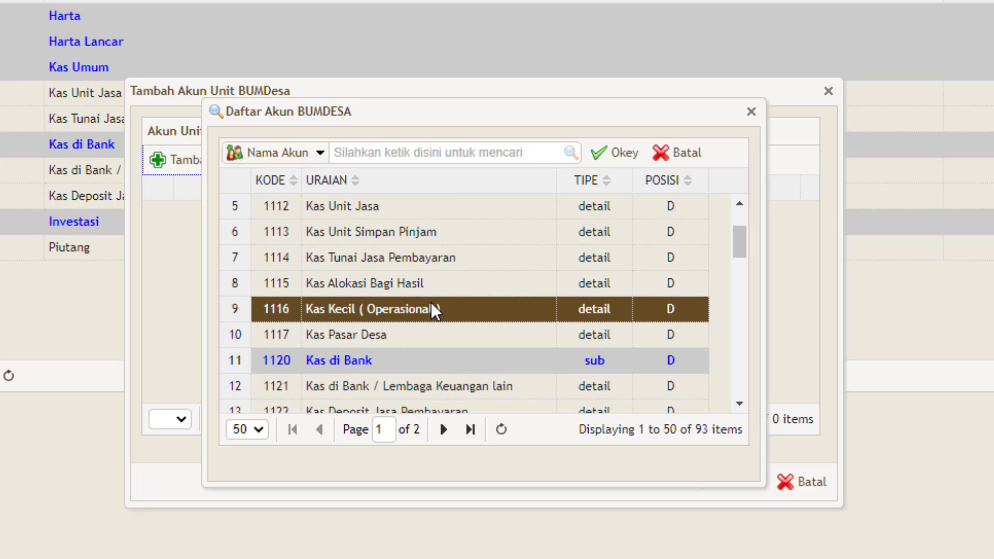
{"action": "left_click", "coordinate": [363, 338]}
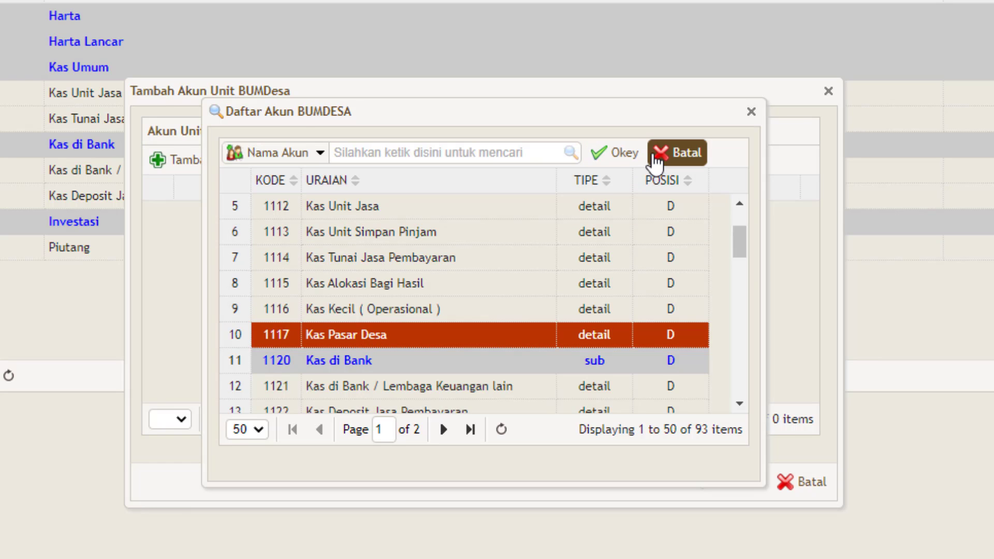
{"action": "left_click", "coordinate": [619, 156]}
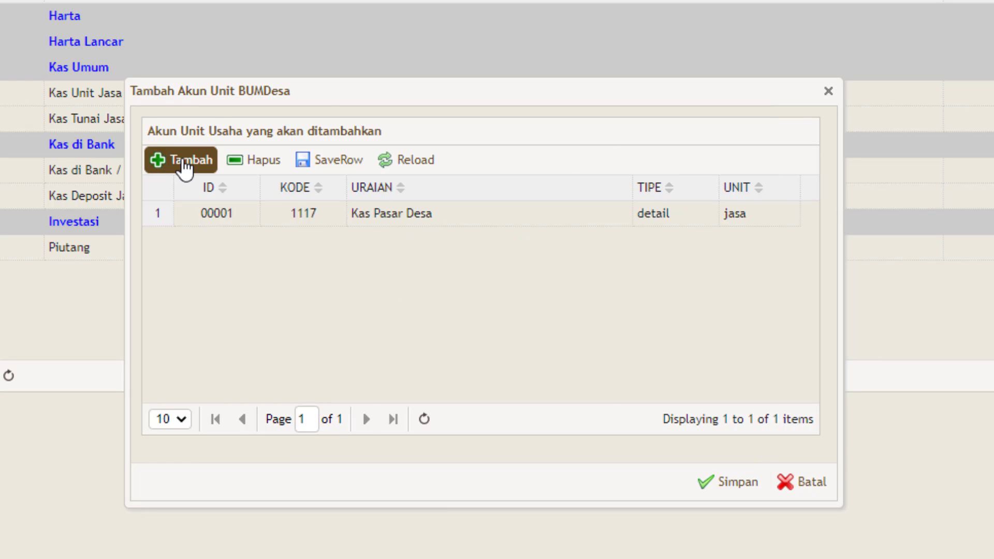
Add account 1215 Inventaris Pasar Desa from the BUMDESA accounts to the Jasa unit's list
{"action": "left_click", "coordinate": [185, 165]}
{"action": "scroll", "coordinate": [497, 277], "scroll_direction": "down", "scroll_amount": 4}
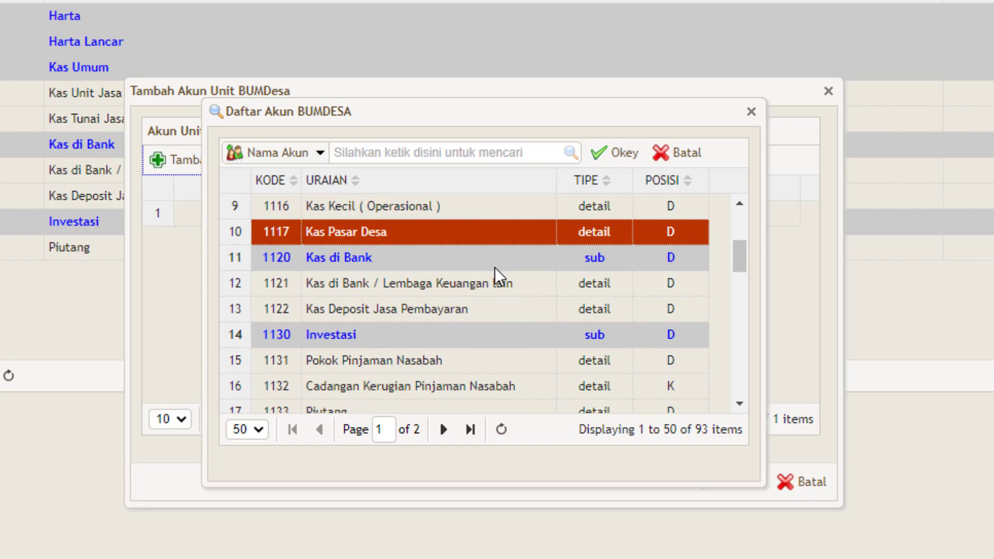
{"action": "scroll", "coordinate": [497, 277], "scroll_direction": "down", "scroll_amount": 2}
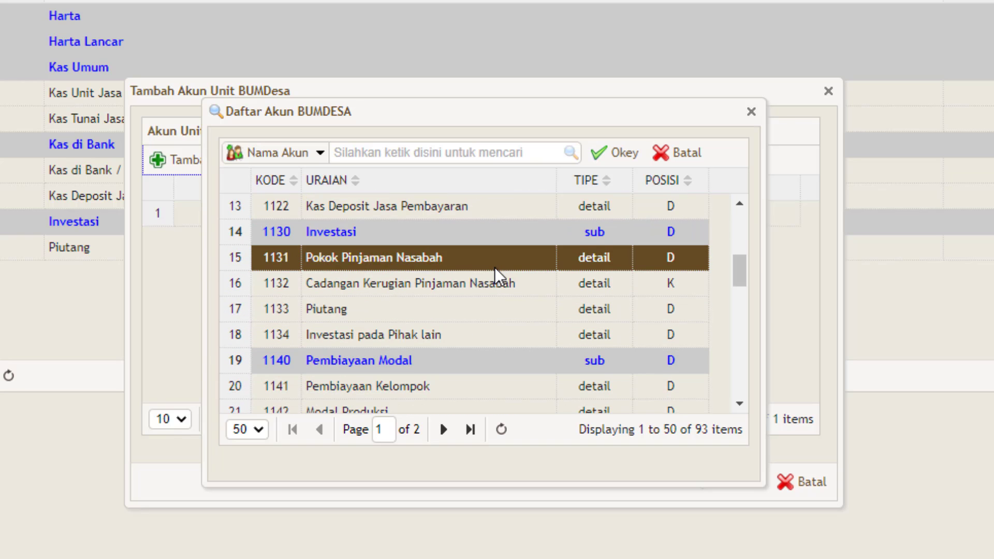
{"action": "scroll", "coordinate": [497, 274], "scroll_direction": "down", "scroll_amount": 2}
{"action": "scroll", "coordinate": [498, 277], "scroll_direction": "down", "scroll_amount": 2}
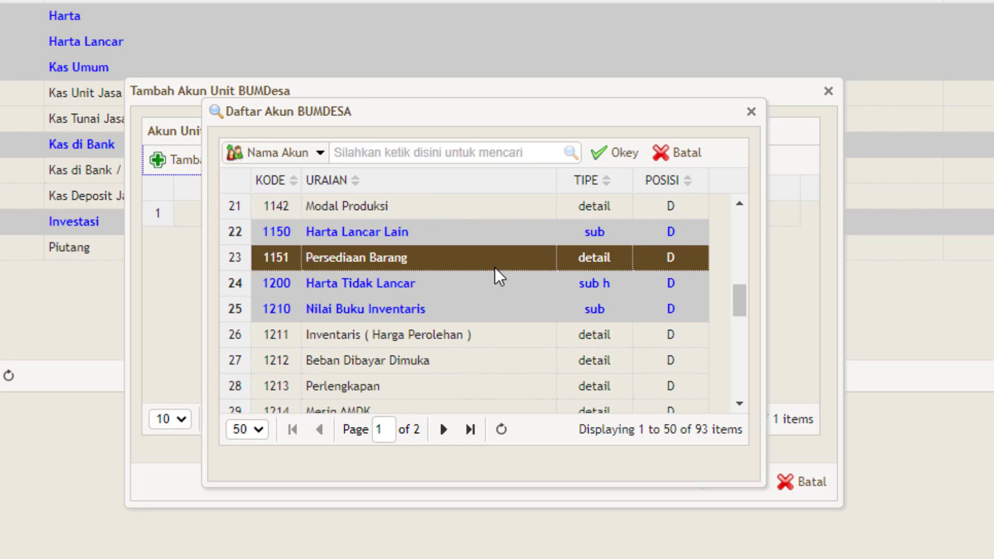
{"action": "scroll", "coordinate": [497, 277], "scroll_direction": "down", "scroll_amount": 2}
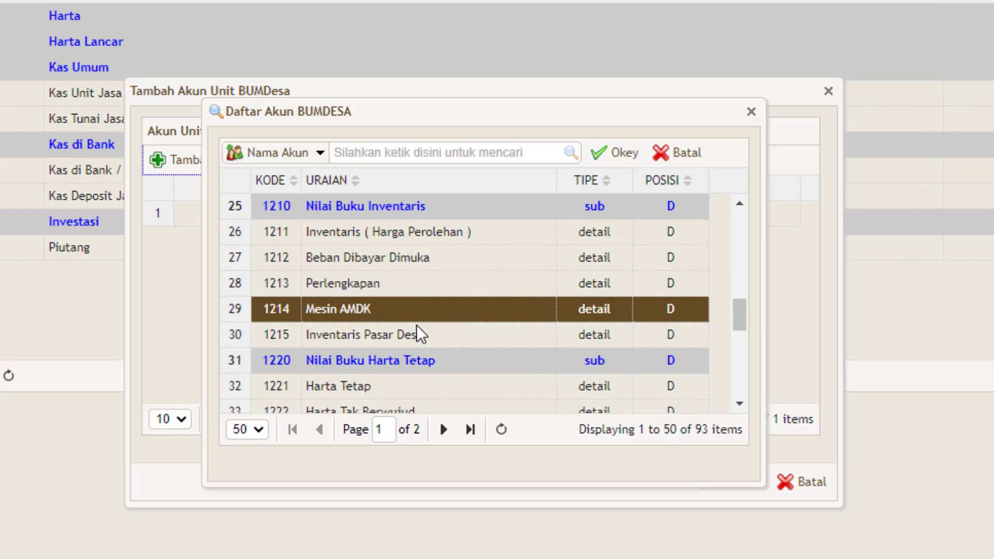
{"action": "left_click", "coordinate": [409, 338]}
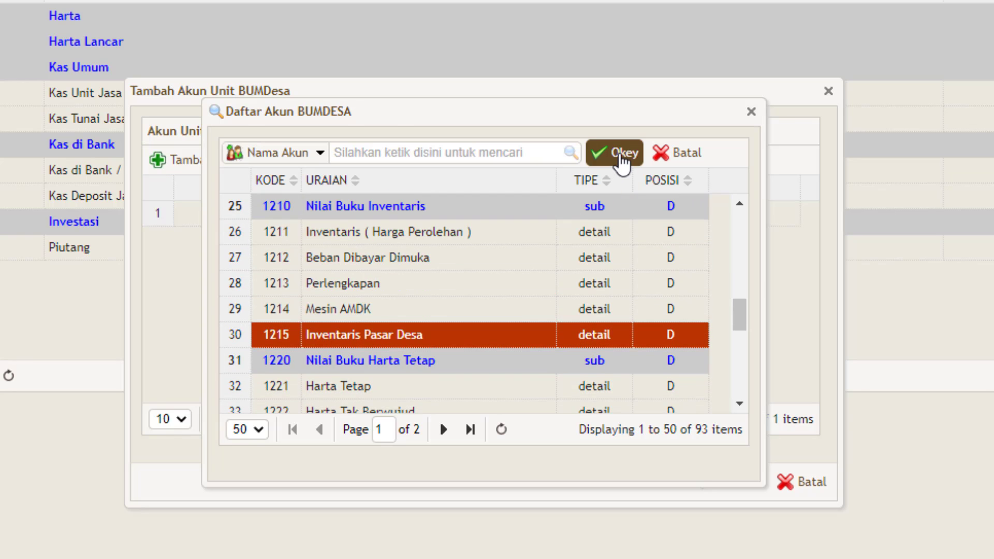
{"action": "left_click", "coordinate": [621, 154]}
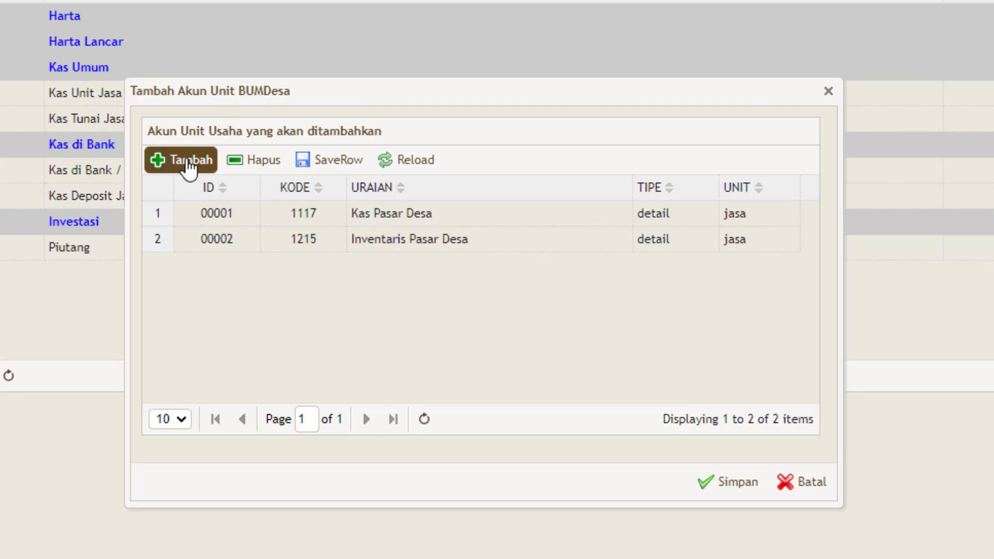
Add account 3150 Modal Pasar Desa from the BUMDESA accounts to the Jasa unit's list
{"action": "left_click", "coordinate": [188, 164]}
{"action": "scroll", "coordinate": [472, 286], "scroll_direction": "down", "scroll_amount": 4}
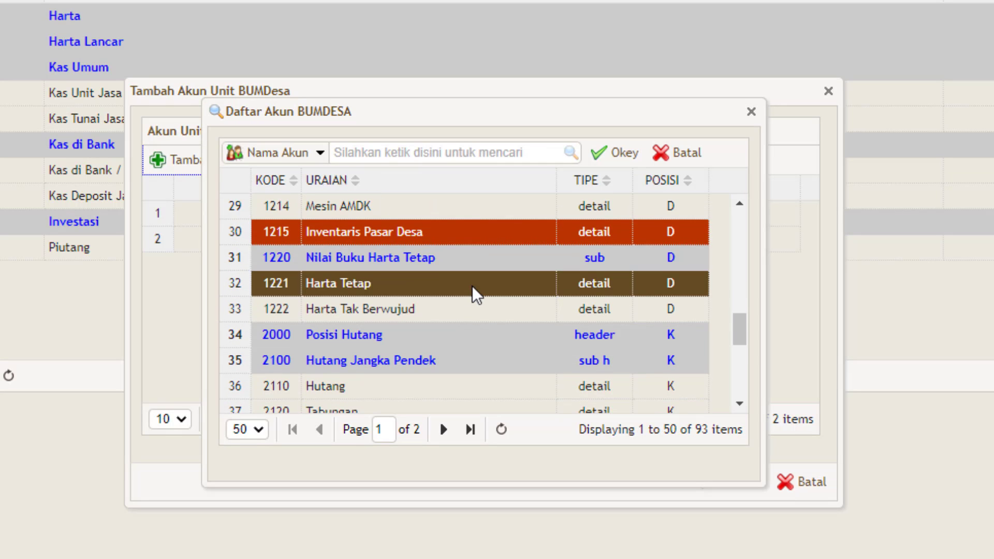
{"action": "scroll", "coordinate": [473, 286], "scroll_direction": "down", "scroll_amount": 4}
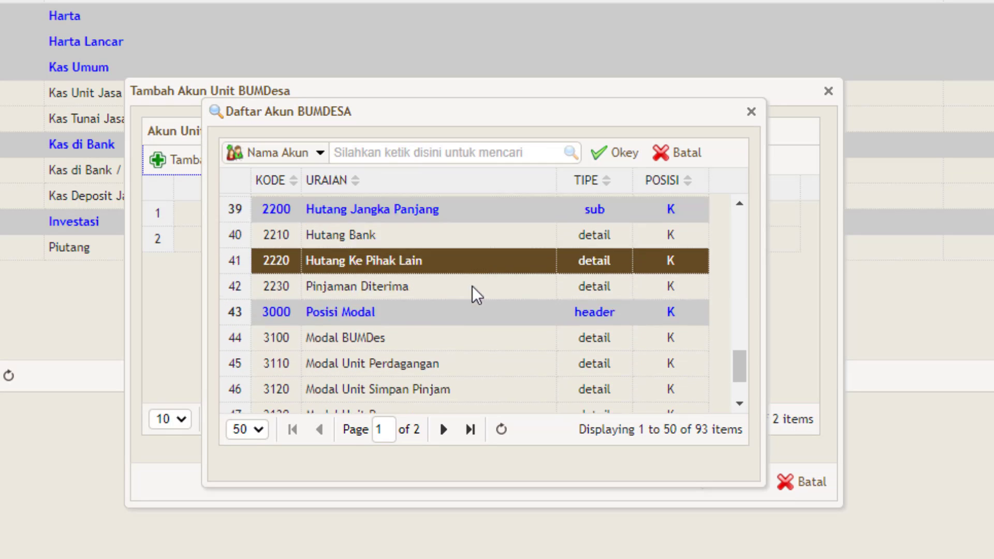
{"action": "scroll", "coordinate": [472, 286], "scroll_direction": "down", "scroll_amount": 1}
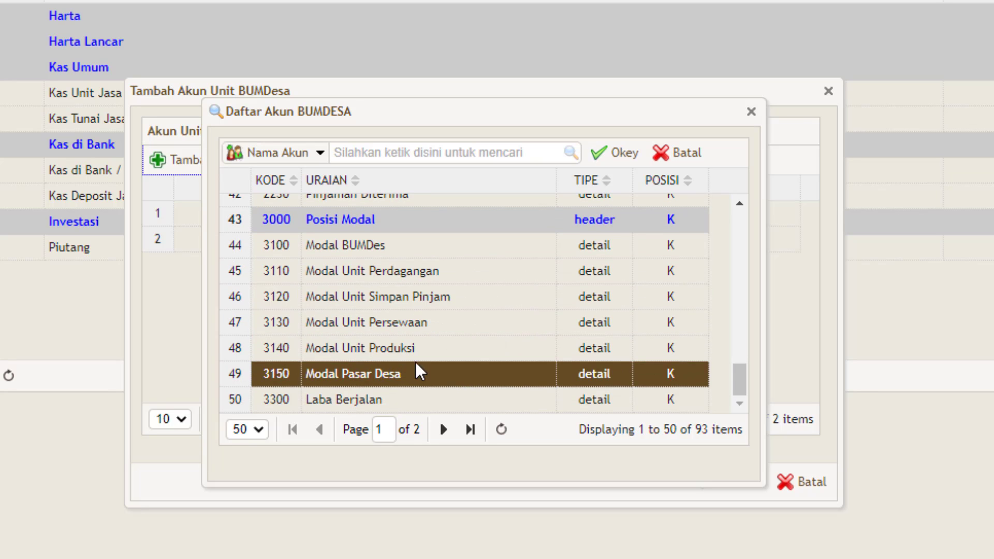
{"action": "left_click", "coordinate": [402, 371]}
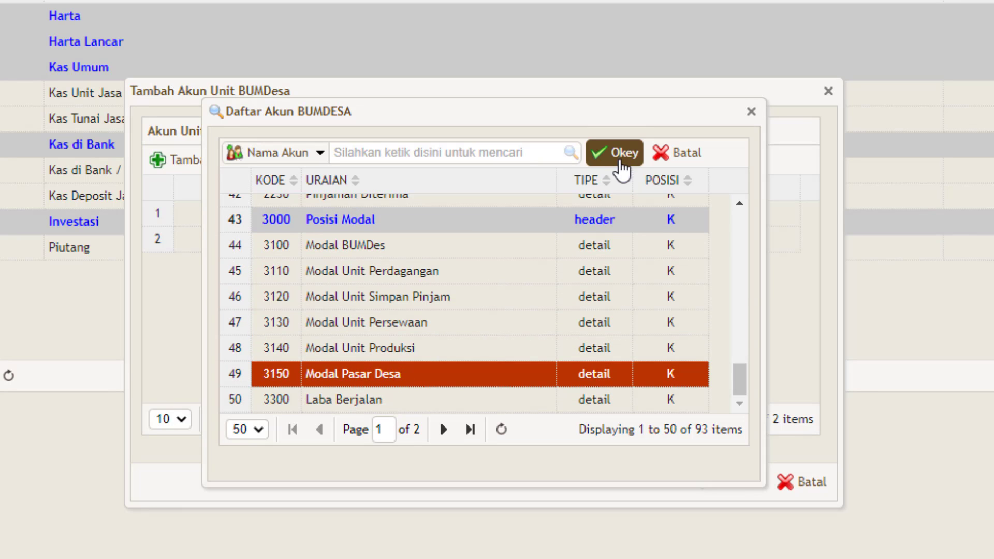
{"action": "left_click", "coordinate": [621, 155]}
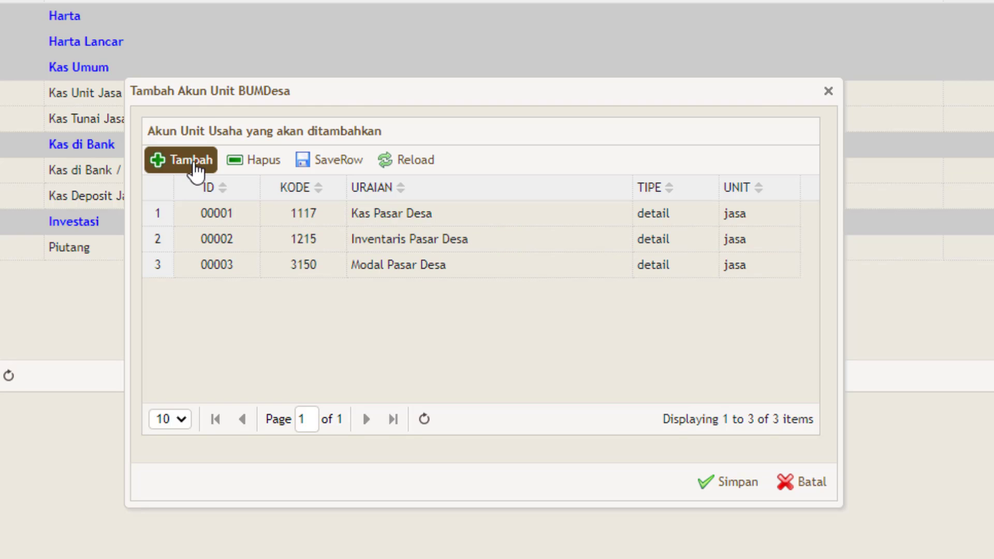
Add account 4230 Pendapatan Pasar Desa, found on page 2 of the BUMDESA accounts, to the Jasa unit's list
{"action": "left_click", "coordinate": [192, 161]}
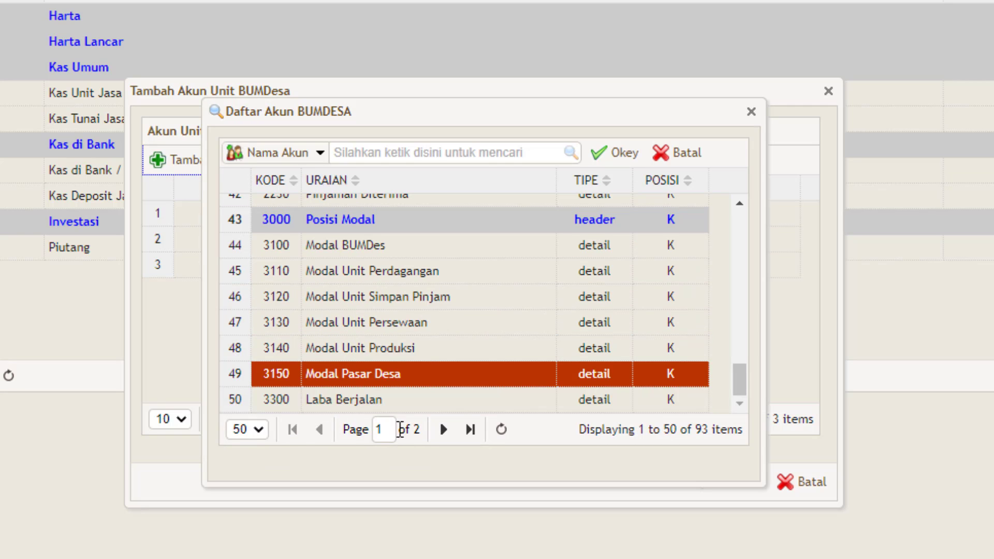
{"action": "left_click", "coordinate": [259, 431]}
{"action": "left_click", "coordinate": [259, 431]}
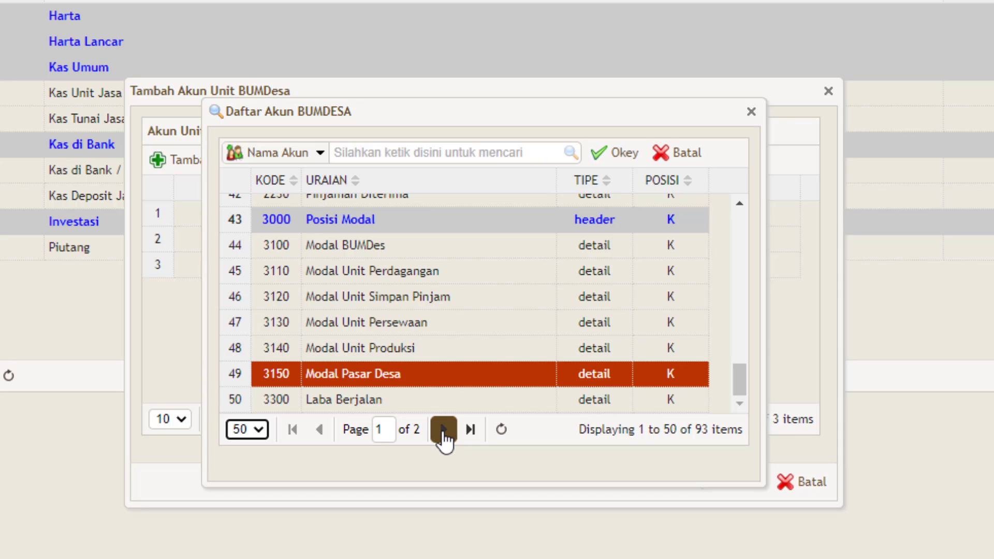
{"action": "left_click", "coordinate": [442, 431]}
{"action": "scroll", "coordinate": [442, 328], "scroll_direction": "up", "scroll_amount": 10}
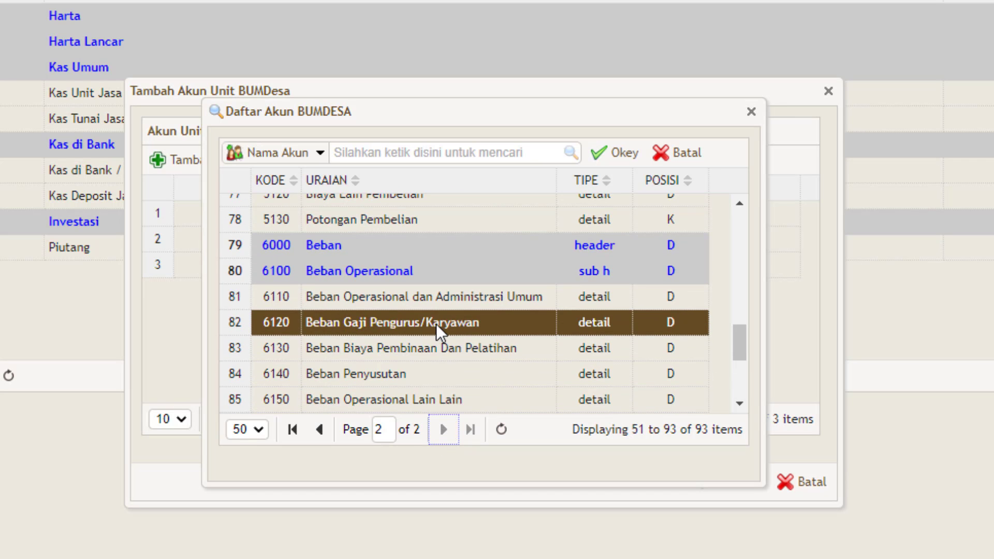
{"action": "scroll", "coordinate": [444, 328], "scroll_direction": "up", "scroll_amount": 5}
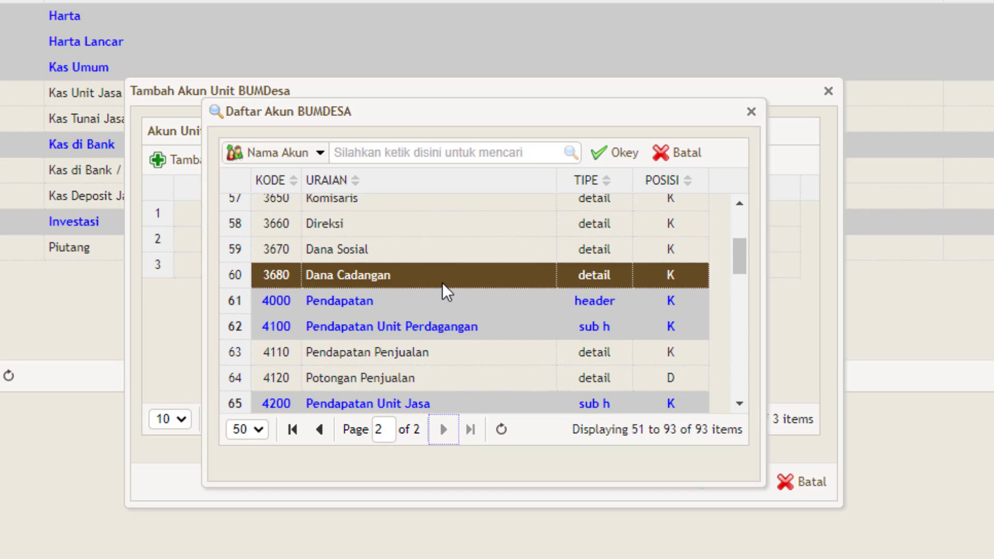
{"action": "scroll", "coordinate": [449, 291], "scroll_direction": "down", "scroll_amount": 5}
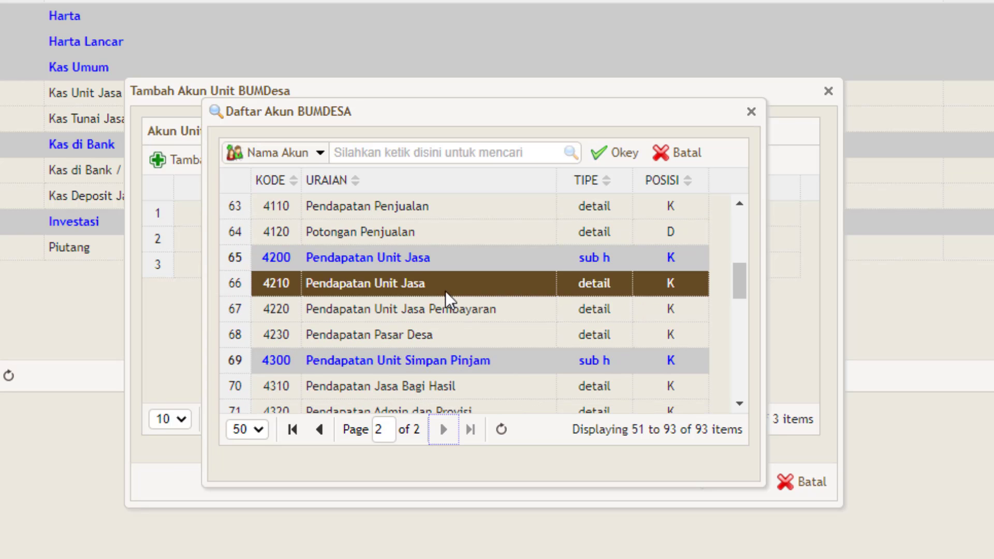
{"action": "left_click", "coordinate": [409, 342]}
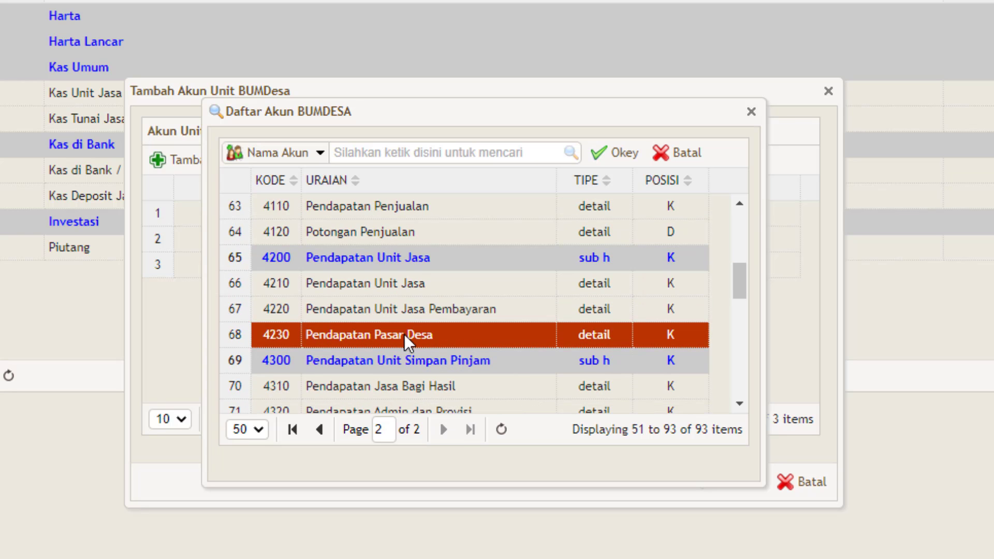
{"action": "left_click", "coordinate": [618, 155]}
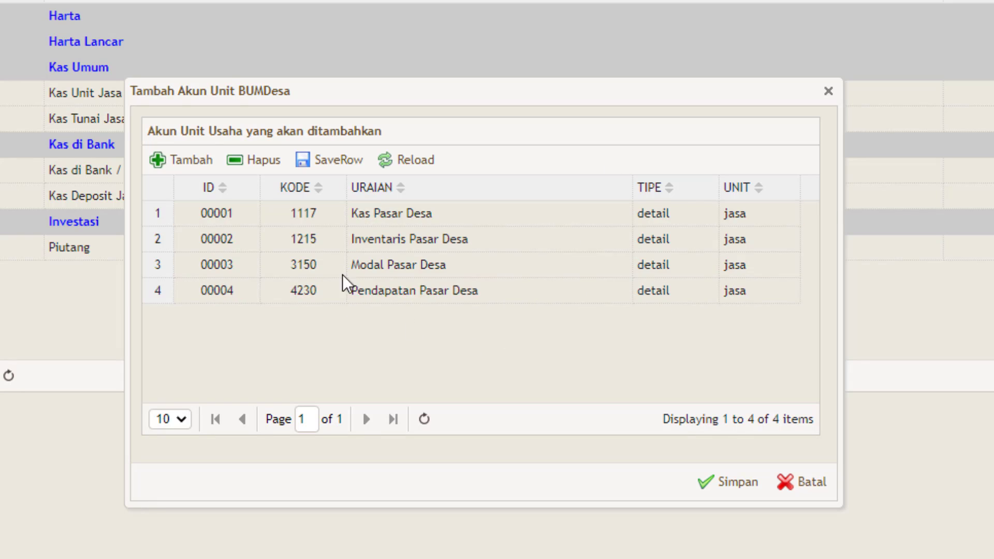
Add account 6160 Beban Pasar Desa to the Jasa unit's list and save the assigned accounts
{"action": "left_click", "coordinate": [187, 167]}
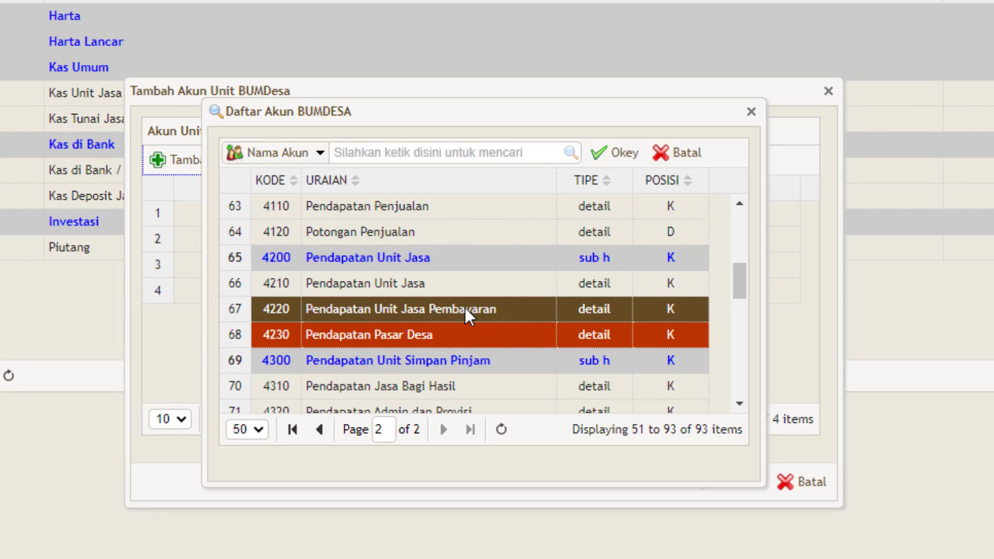
{"action": "scroll", "coordinate": [469, 310], "scroll_direction": "down", "scroll_amount": 4}
{"action": "scroll", "coordinate": [467, 306], "scroll_direction": "down", "scroll_amount": 4}
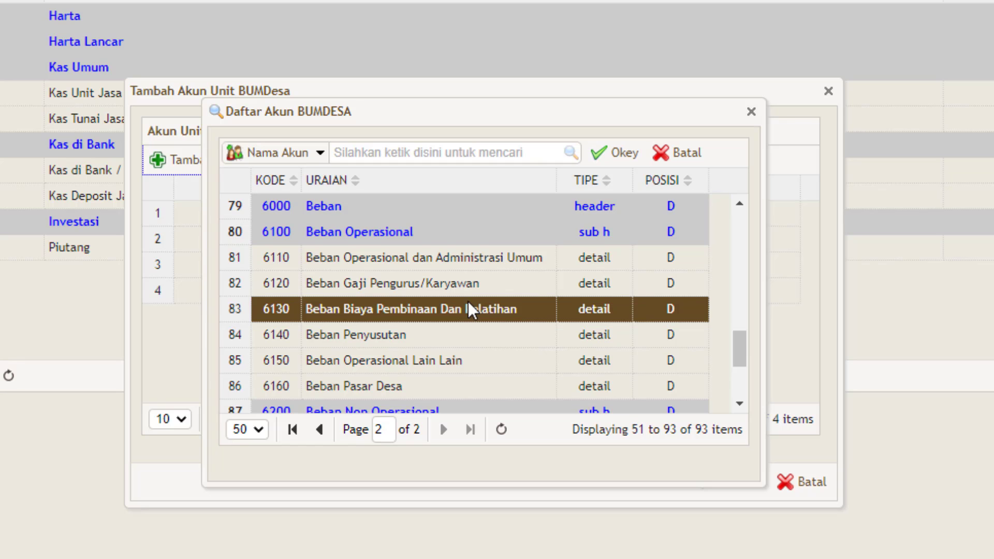
{"action": "left_click", "coordinate": [402, 390]}
{"action": "left_click", "coordinate": [621, 157]}
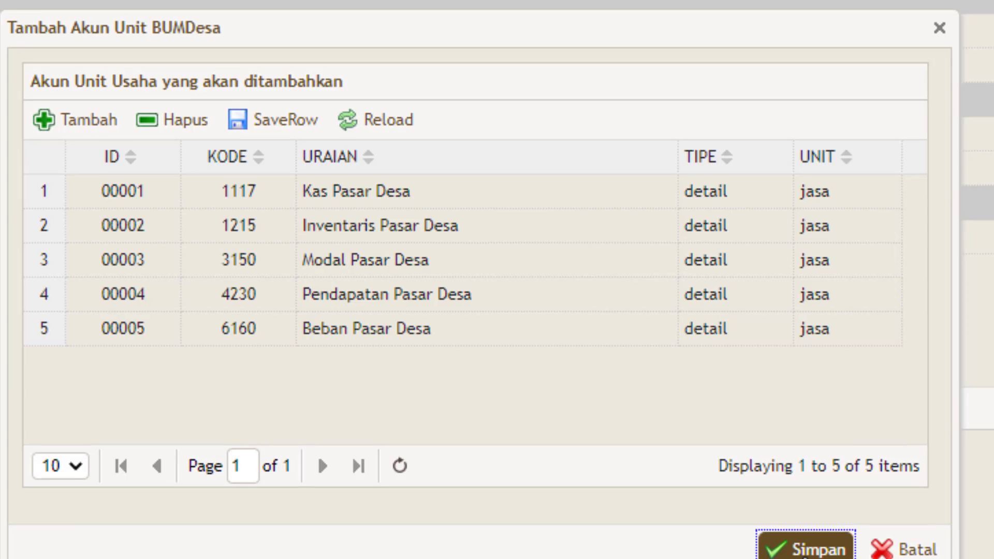
{"action": "left_click", "coordinate": [806, 548]}
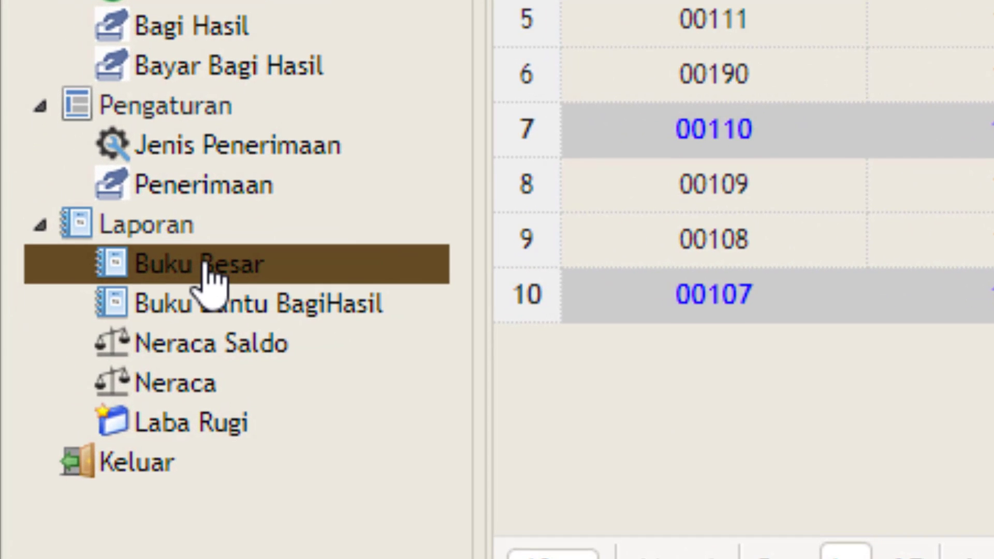
Open the Jasa unit's Buku Besar report and choose Pendapatan Pasar Desa as the account to show
{"action": "left_click", "coordinate": [210, 280]}
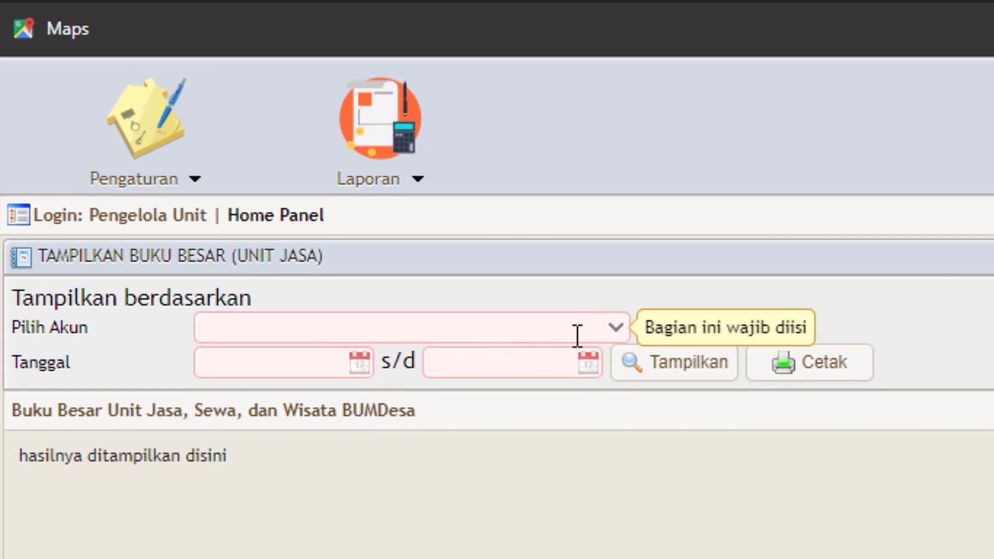
{"action": "left_click", "coordinate": [614, 330]}
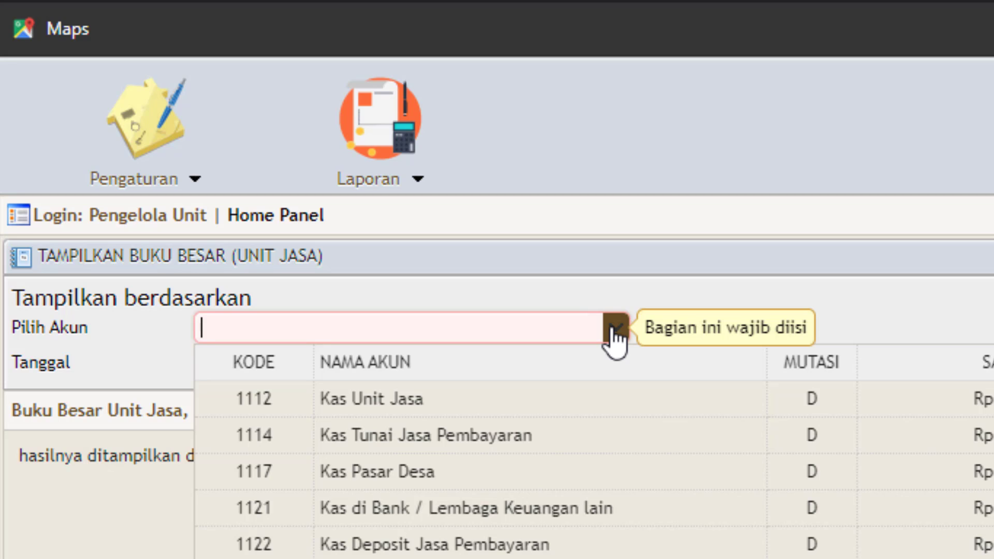
{"action": "scroll", "coordinate": [525, 455], "scroll_direction": "down", "scroll_amount": 2}
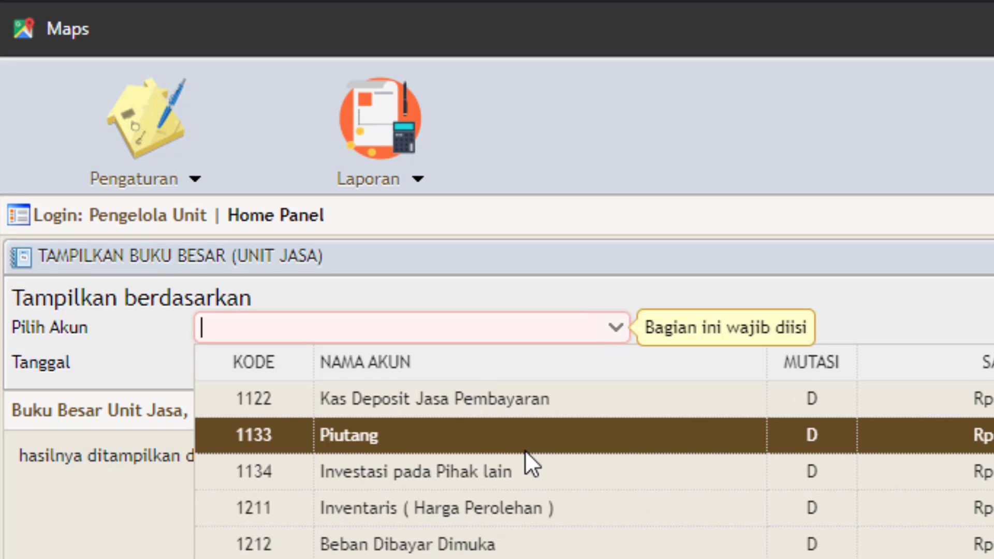
{"action": "scroll", "coordinate": [525, 450], "scroll_direction": "down", "scroll_amount": 6}
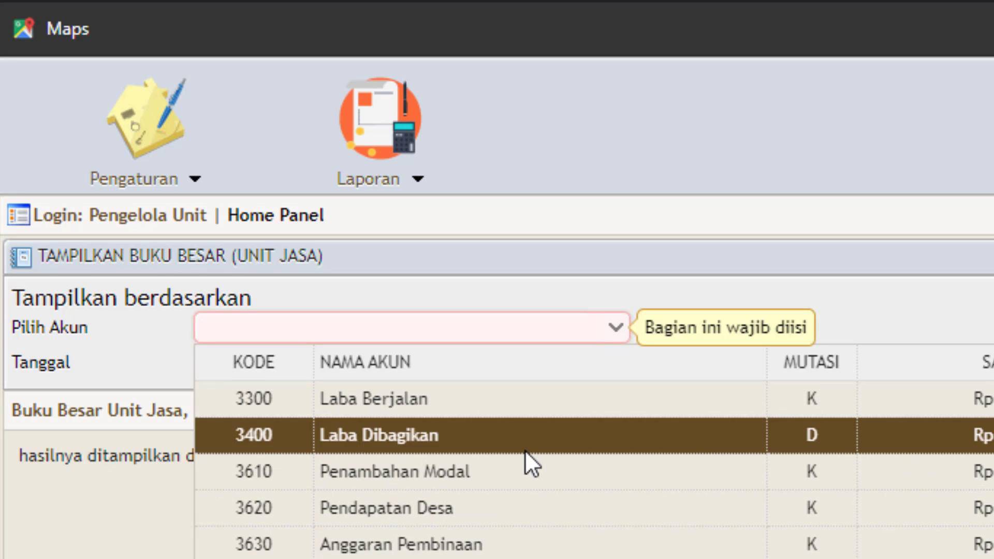
{"action": "scroll", "coordinate": [487, 521], "scroll_direction": "down", "scroll_amount": 3}
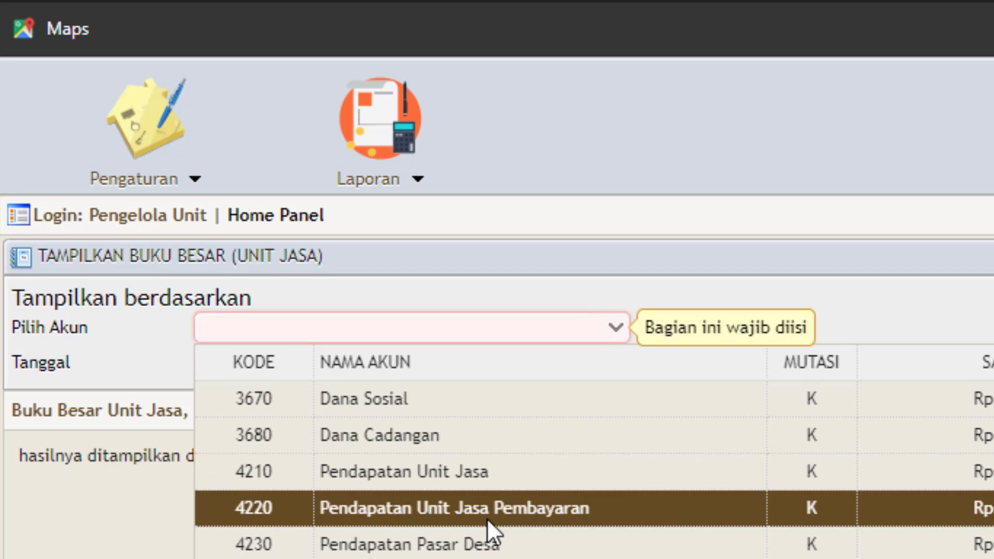
{"action": "left_click", "coordinate": [477, 544]}
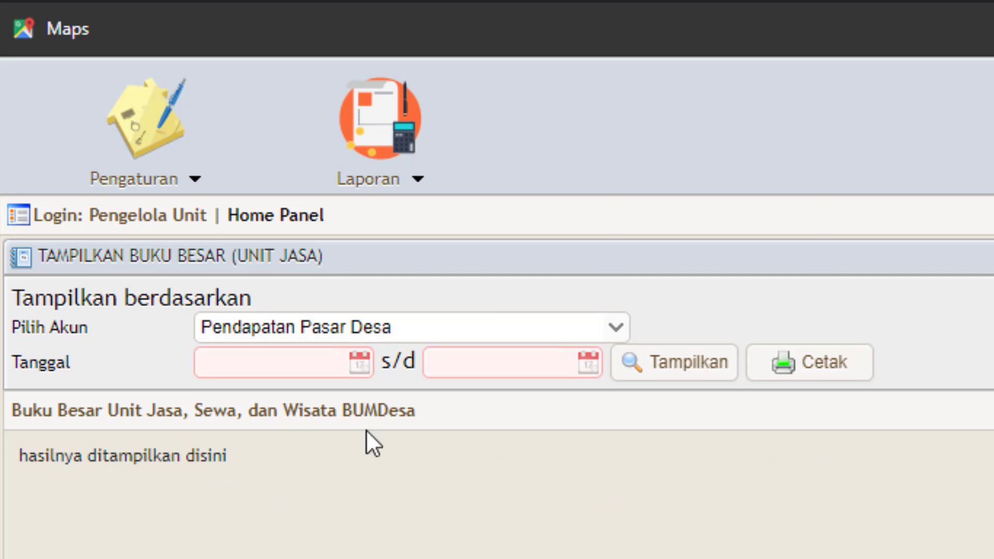
Set the ledger period from 01-01-2021 to 14-01-2021, display the report and produce its printable PDF
{"action": "left_click", "coordinate": [360, 365]}
{"action": "left_click", "coordinate": [396, 456]}
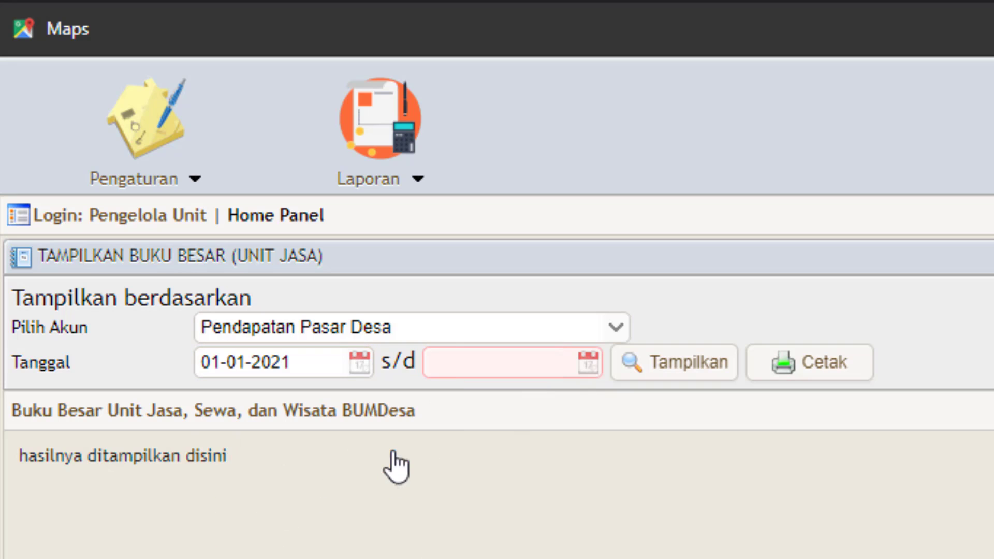
{"action": "left_click", "coordinate": [588, 365]}
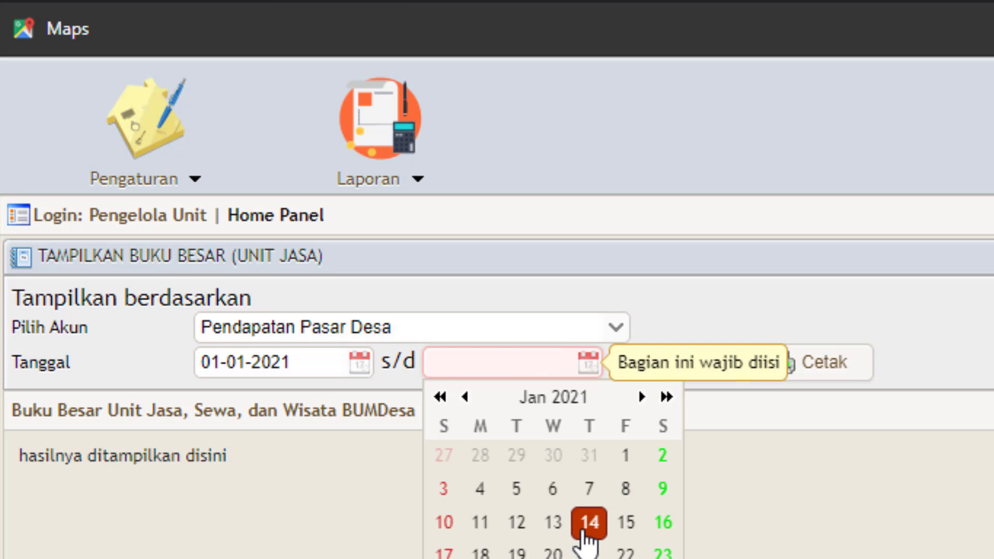
{"action": "left_click", "coordinate": [589, 522]}
{"action": "left_click", "coordinate": [693, 381]}
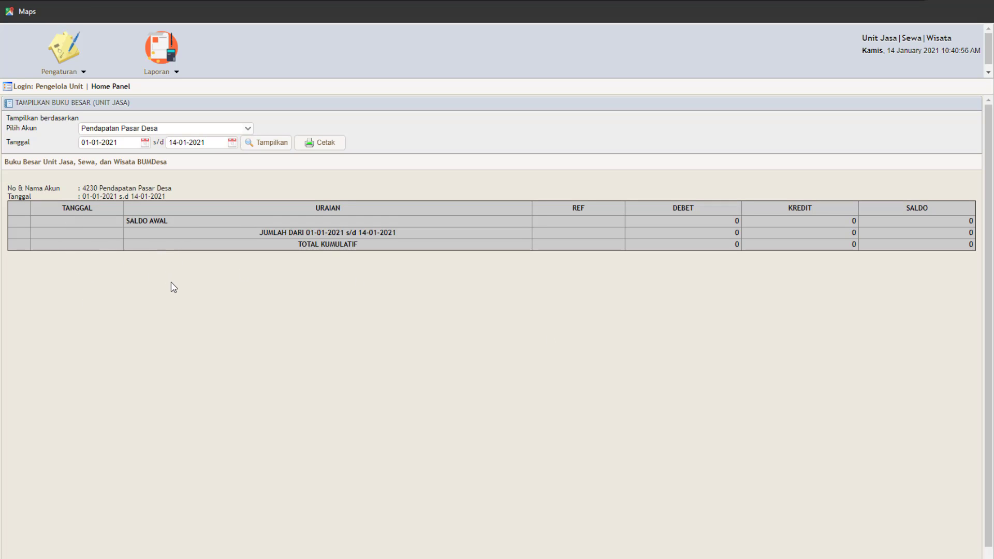
{"action": "left_click", "coordinate": [321, 142]}
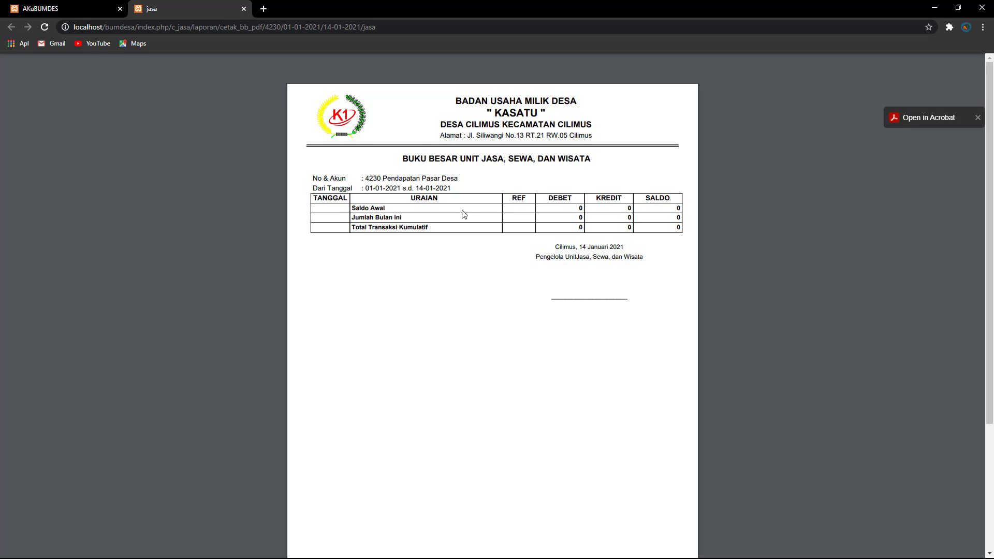
Close the ledger PDF and review the Jasa unit's account list
{"action": "left_click", "coordinate": [243, 8]}
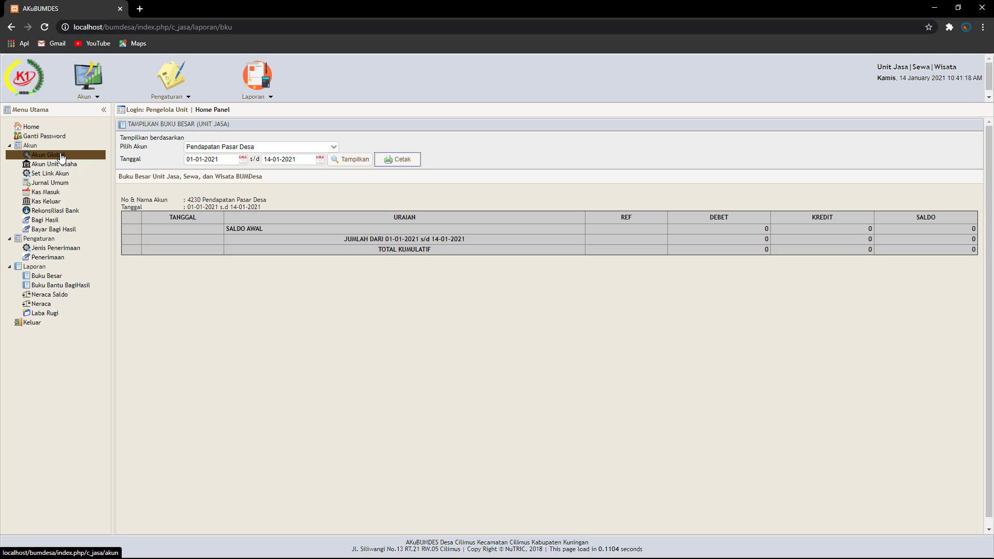
{"action": "left_click", "coordinate": [53, 165]}
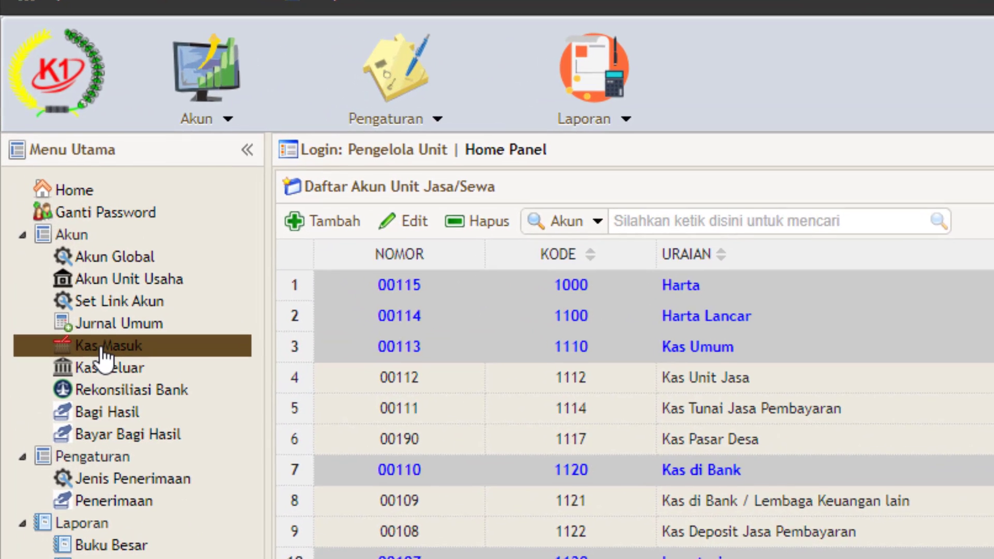
Start a new Kas Masuk entry dated 14-01-2021 with 1117 Kas Pasar Desa as the debit account
{"action": "left_click", "coordinate": [103, 359]}
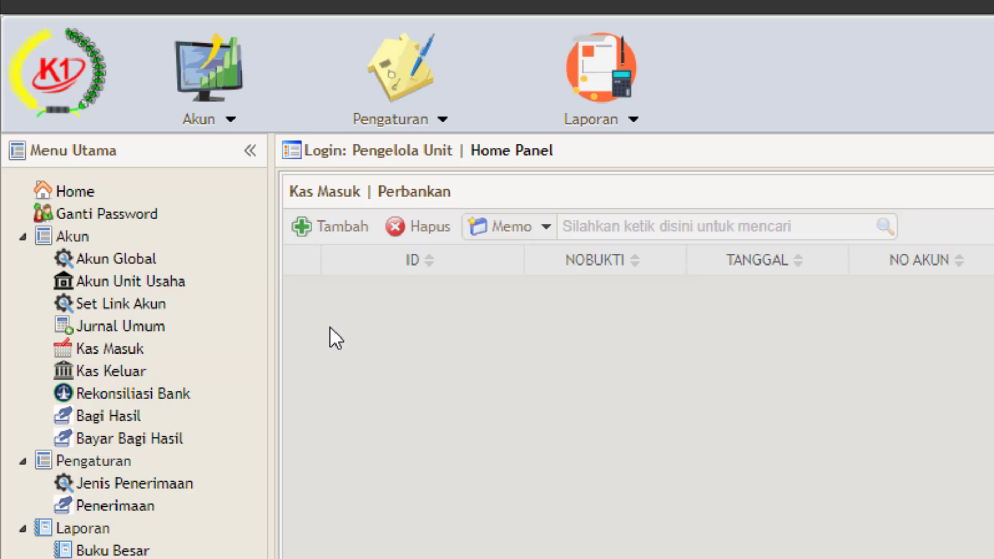
{"action": "left_click", "coordinate": [298, 220]}
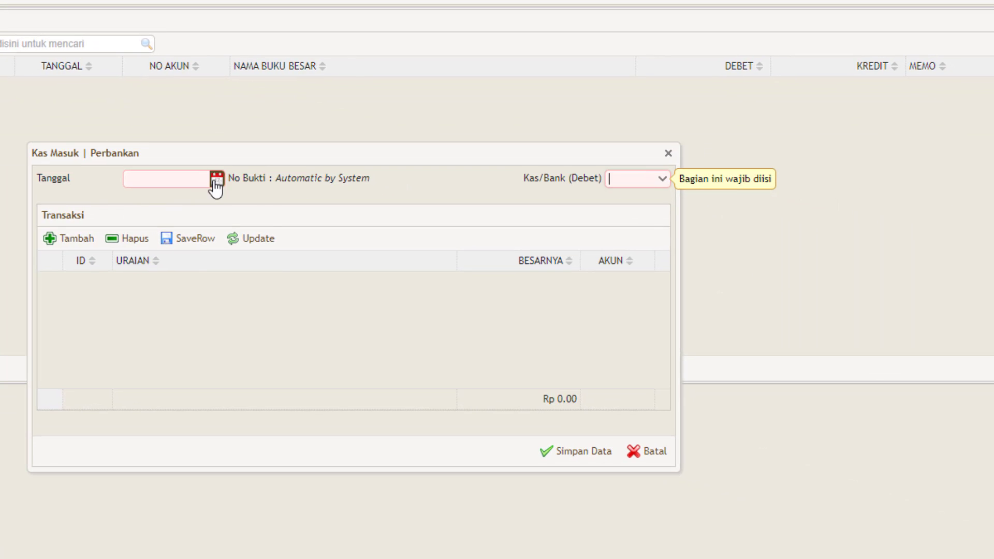
{"action": "left_click", "coordinate": [216, 182]}
{"action": "left_click", "coordinate": [216, 272]}
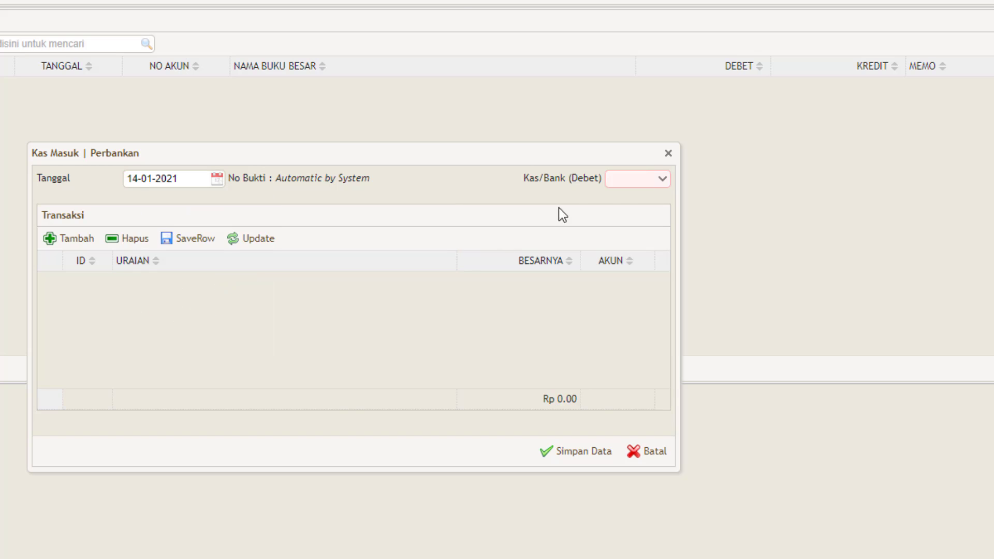
{"action": "left_click", "coordinate": [662, 180]}
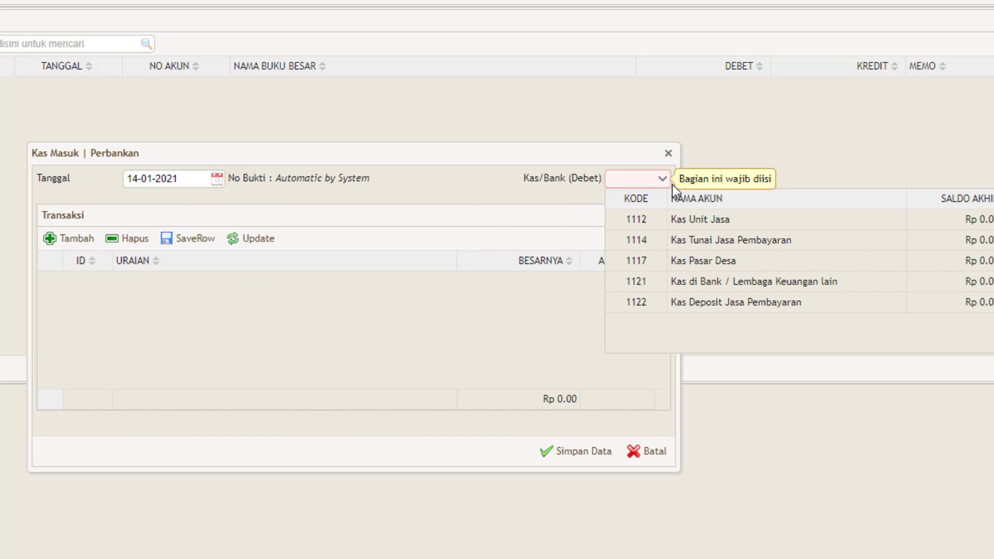
{"action": "left_click", "coordinate": [700, 259]}
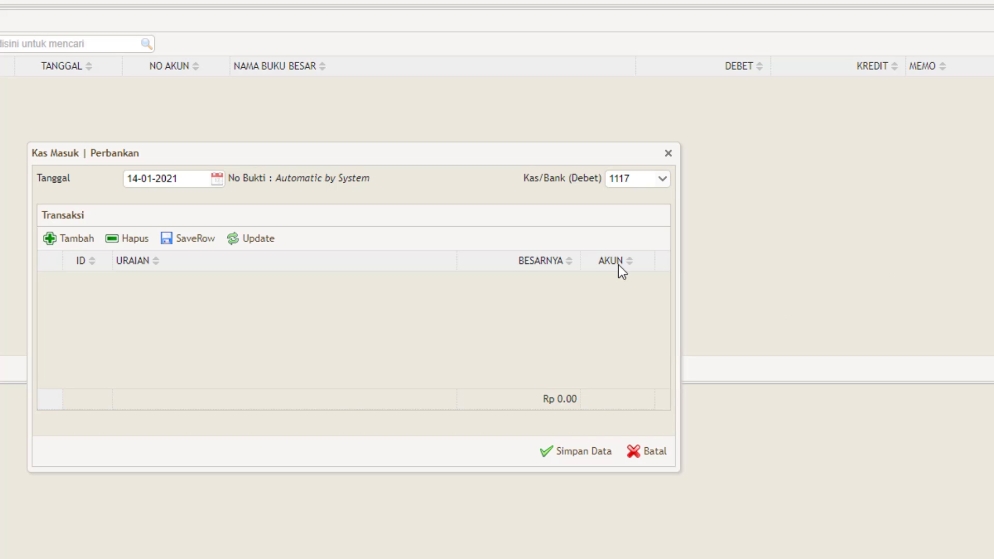
Start a transaction line on account Modal Pasar Desa with the description "Terima penyertaan desa"
{"action": "left_click", "coordinate": [76, 240]}
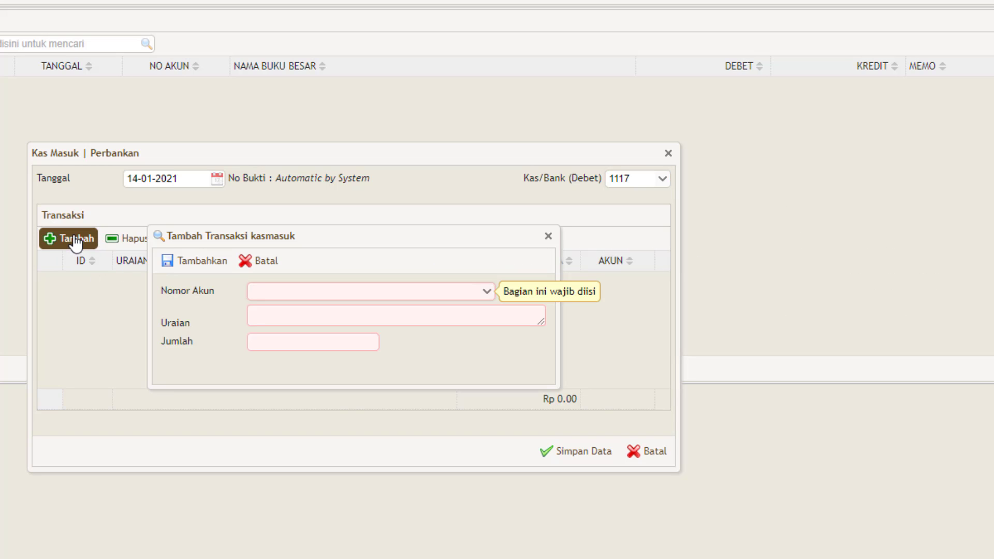
{"action": "left_click", "coordinate": [487, 291]}
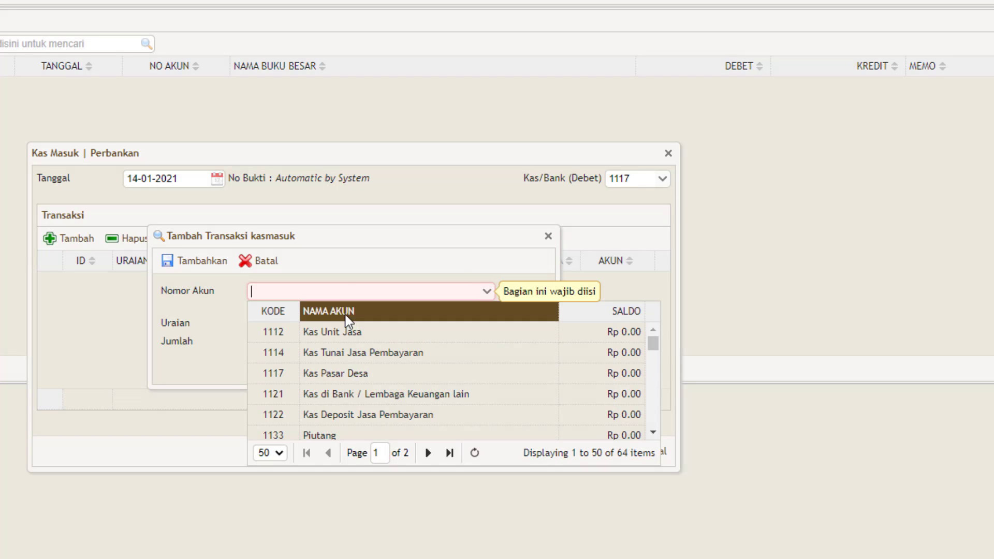
{"action": "type", "text": "modal"}
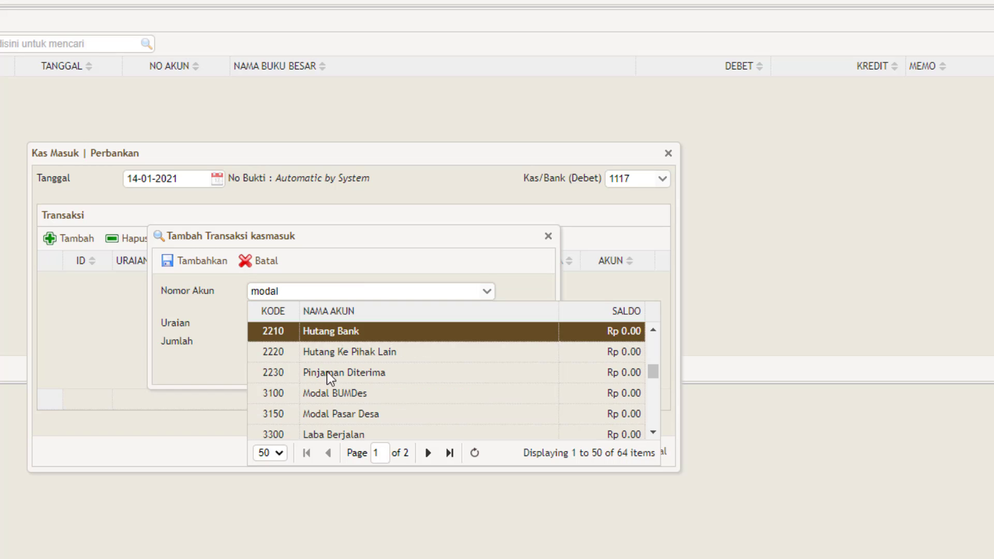
{"action": "left_click", "coordinate": [331, 412]}
{"action": "left_click", "coordinate": [299, 316]}
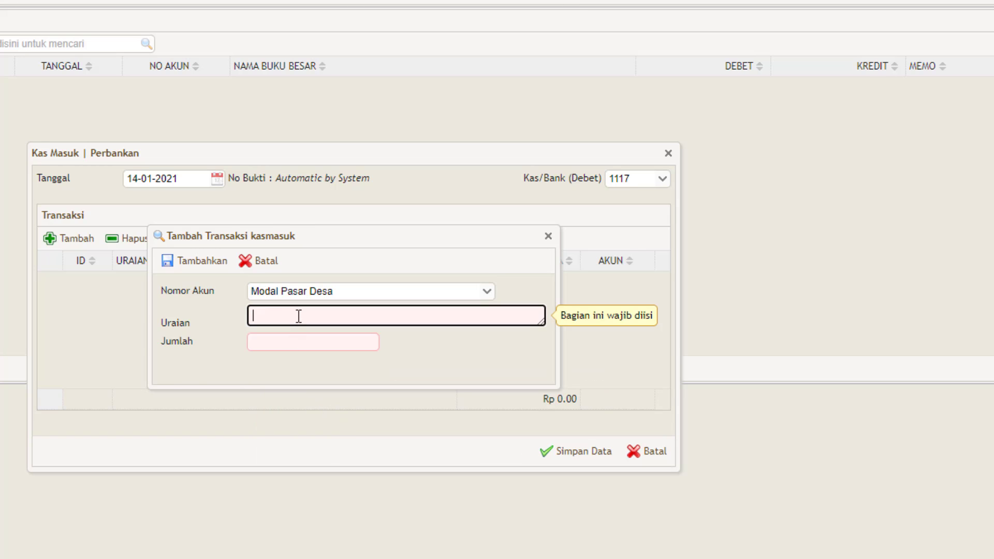
{"action": "type", "text": "Terima"}
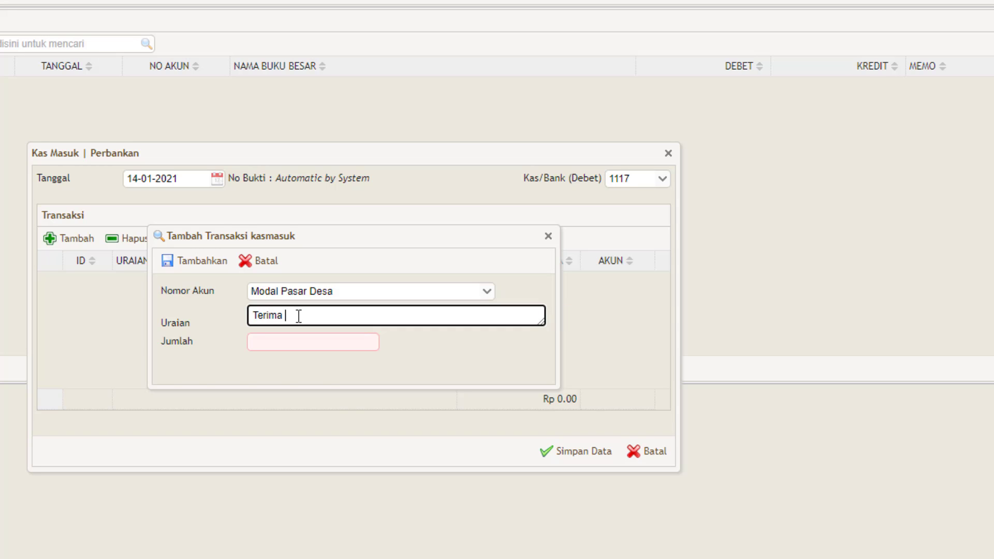
{"action": "type", "text": " penyertaan desa"}
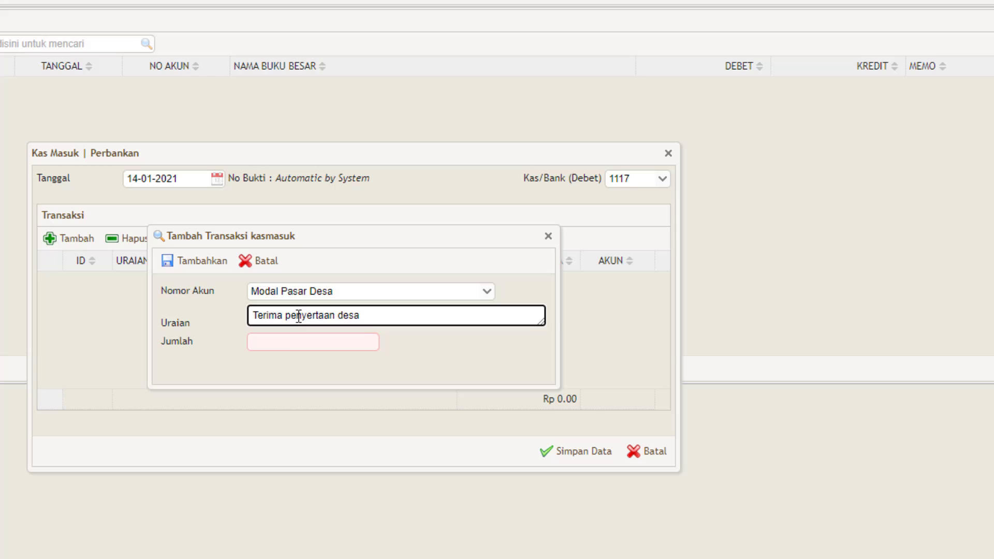
Set the capital line's amount to Rp 10.000.000, add it to the entry and save the cash receipt
{"action": "left_click", "coordinate": [287, 344]}
{"action": "type", "text": "10"}
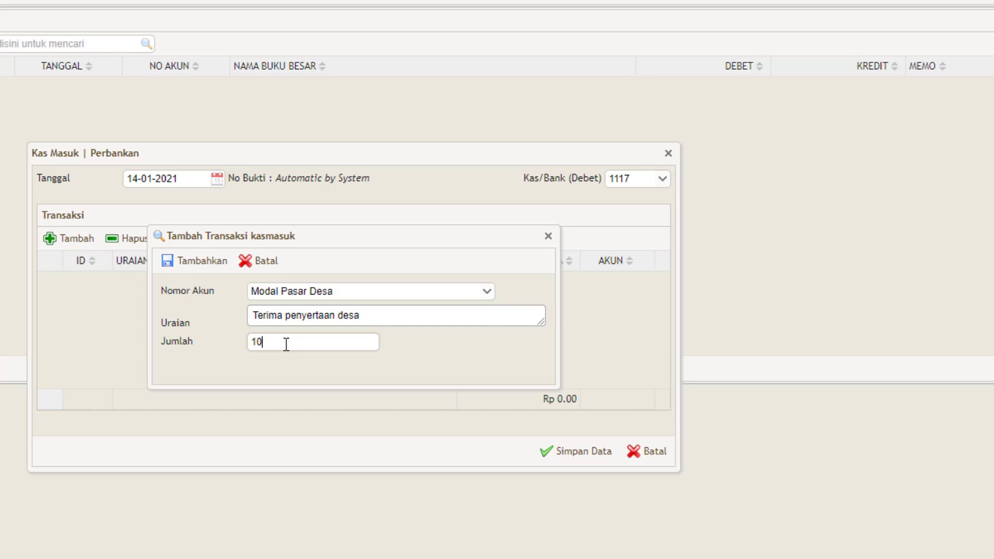
{"action": "type", "text": ".000.000"}
{"action": "left_click", "coordinate": [421, 371]}
{"action": "left_click", "coordinate": [201, 264]}
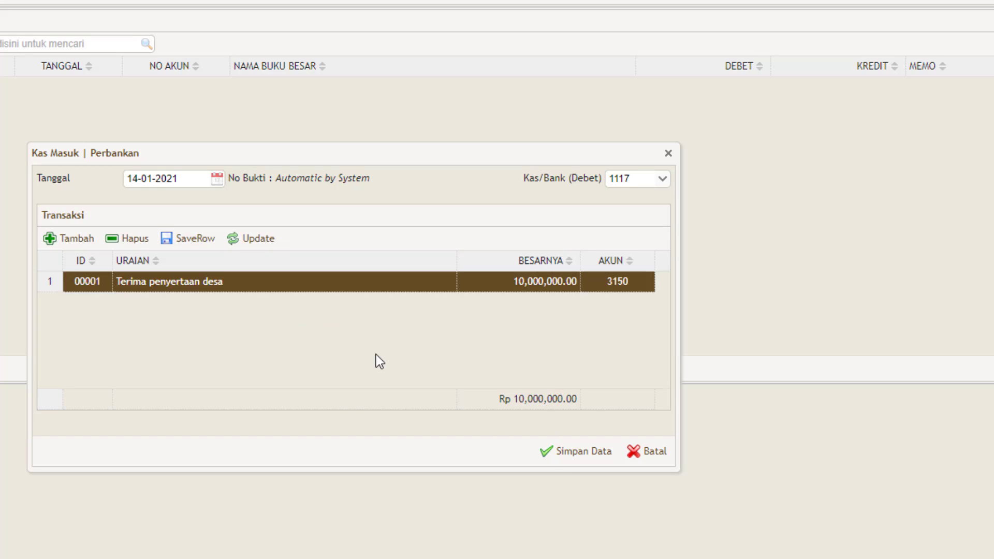
{"action": "left_click", "coordinate": [563, 460]}
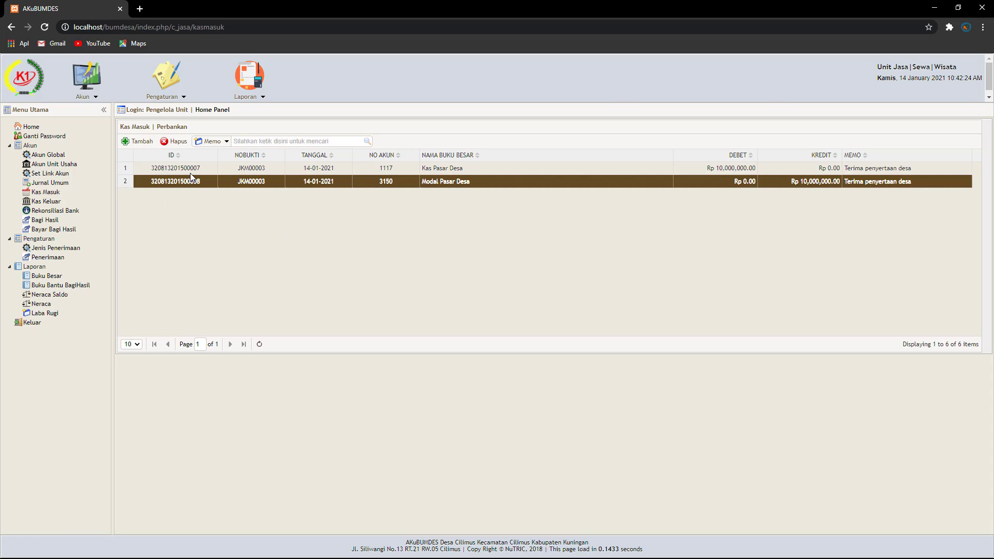
Start a second Kas Masuk entry dated 14-01-2021, again debiting 1117 Kas Pasar Desa
{"action": "left_click", "coordinate": [48, 193]}
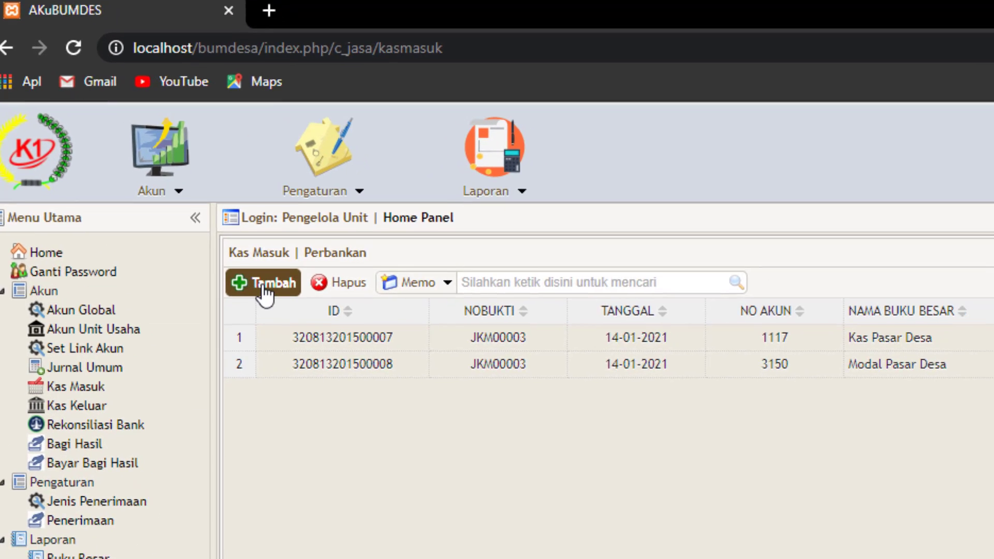
{"action": "left_click", "coordinate": [266, 292]}
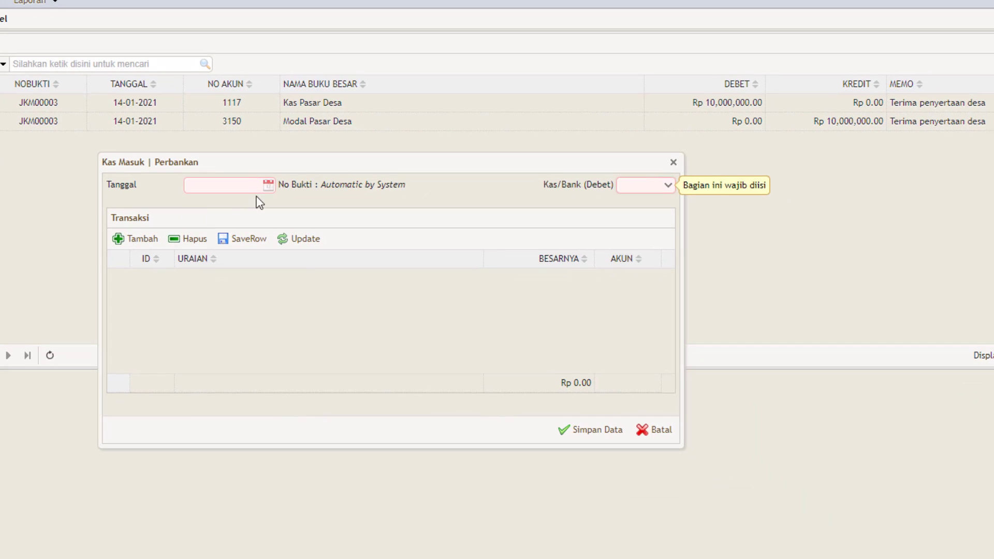
{"action": "left_click", "coordinate": [827, 456]}
{"action": "left_click", "coordinate": [268, 267]}
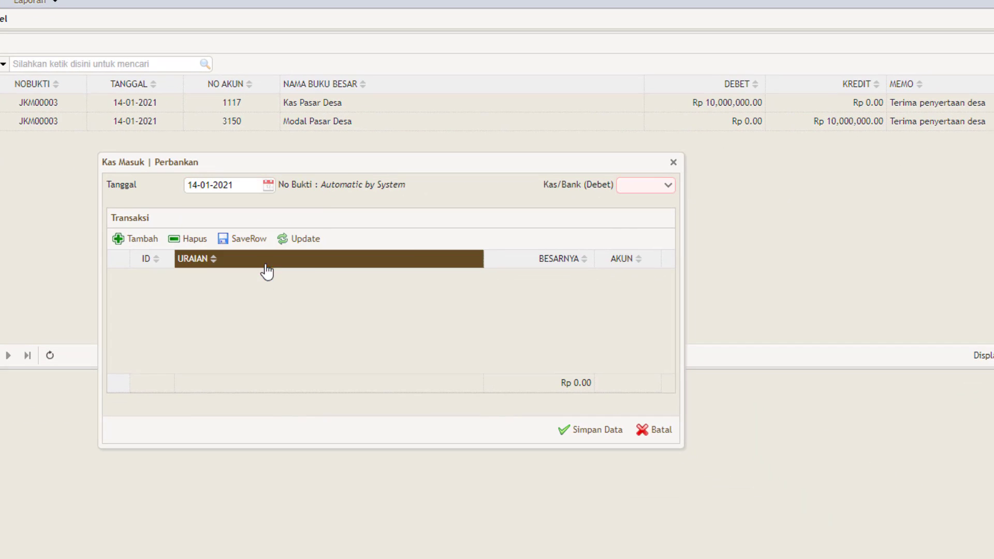
{"action": "left_click", "coordinate": [668, 184]}
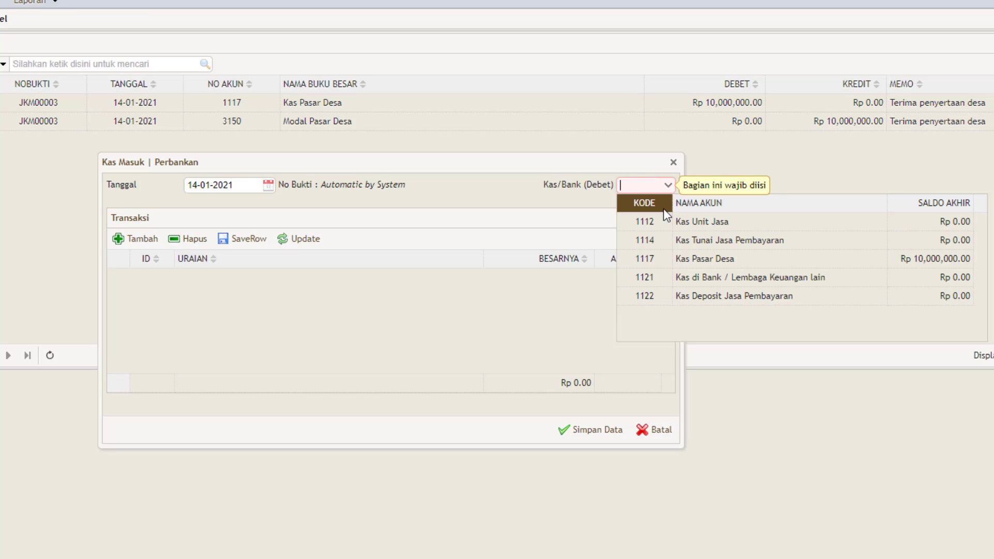
{"action": "left_click", "coordinate": [700, 258]}
Start a transaction line in the second receipt and choose 4230 Pendapatan Pasar Desa as its account
{"action": "left_click", "coordinate": [133, 239]}
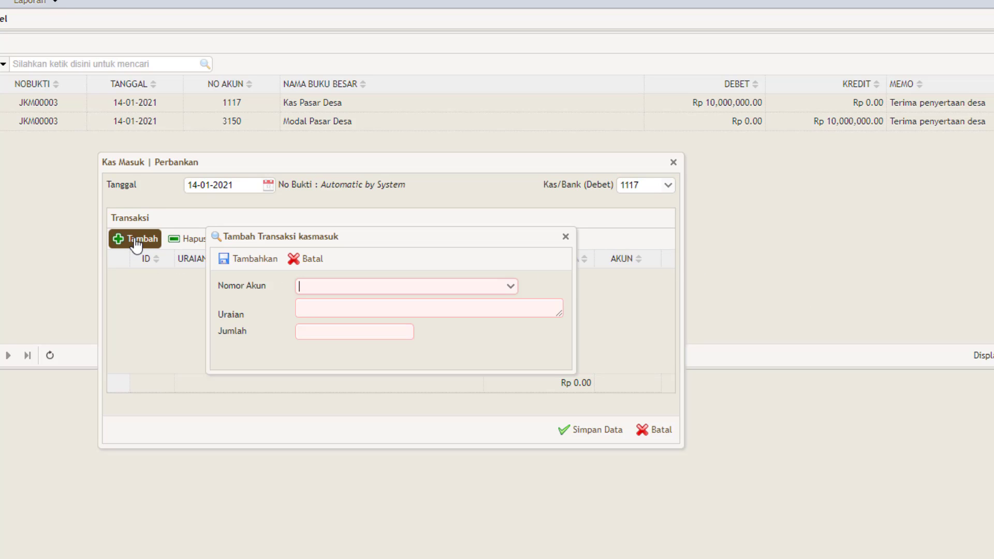
{"action": "left_click", "coordinate": [509, 288]}
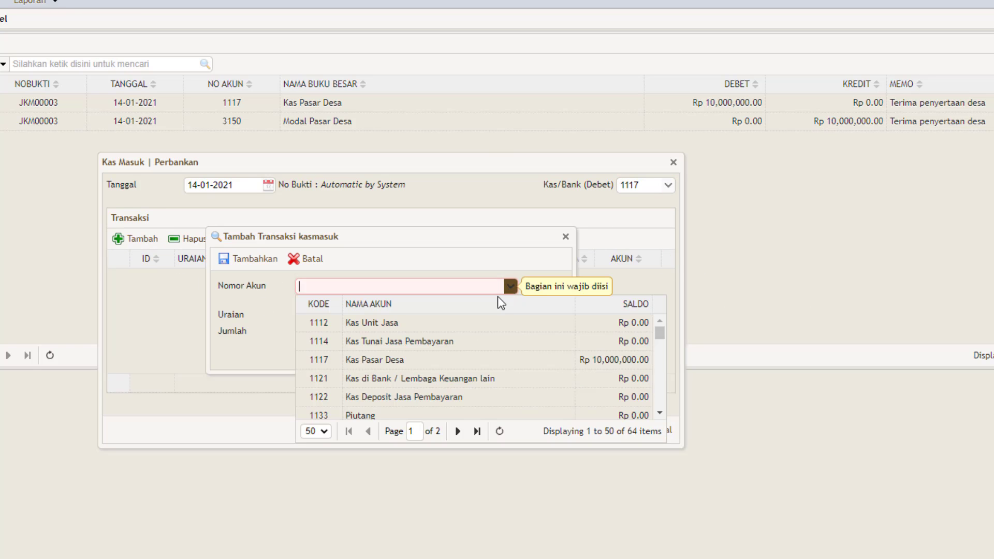
{"action": "scroll", "coordinate": [481, 331], "scroll_direction": "down", "scroll_amount": 2}
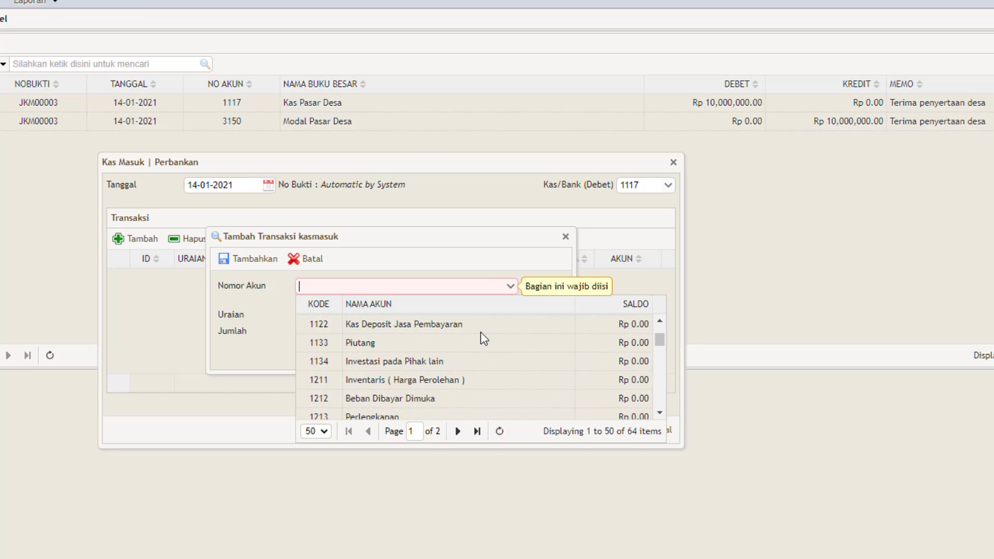
{"action": "scroll", "coordinate": [448, 342], "scroll_direction": "down", "scroll_amount": 2}
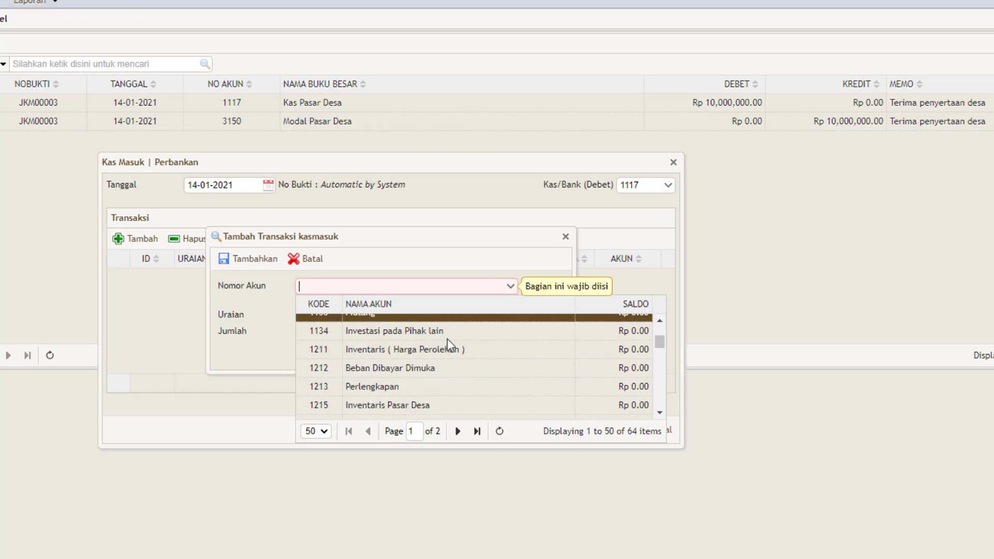
{"action": "scroll", "coordinate": [448, 344], "scroll_direction": "down", "scroll_amount": 4}
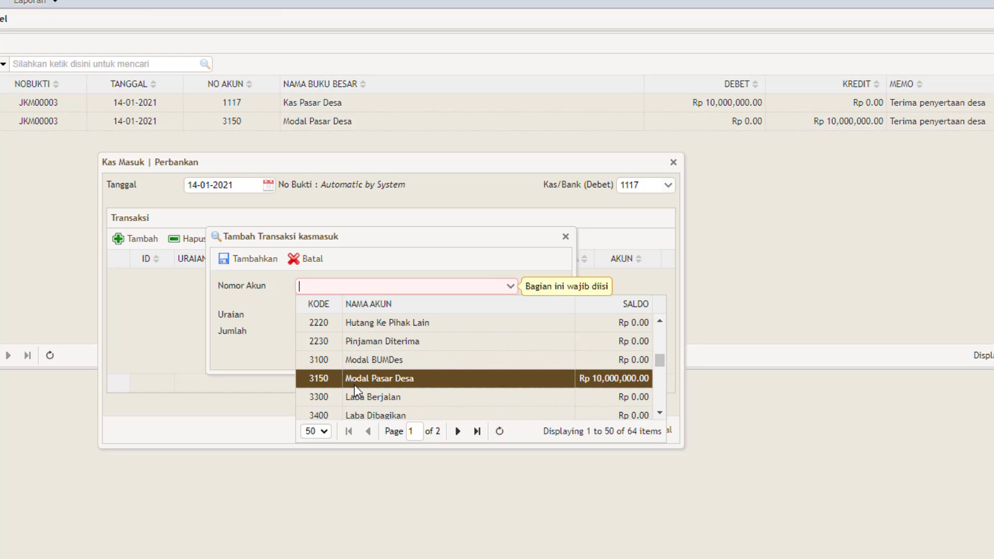
{"action": "scroll", "coordinate": [420, 380], "scroll_direction": "down", "scroll_amount": 2}
{"action": "scroll", "coordinate": [421, 379], "scroll_direction": "down", "scroll_amount": 2}
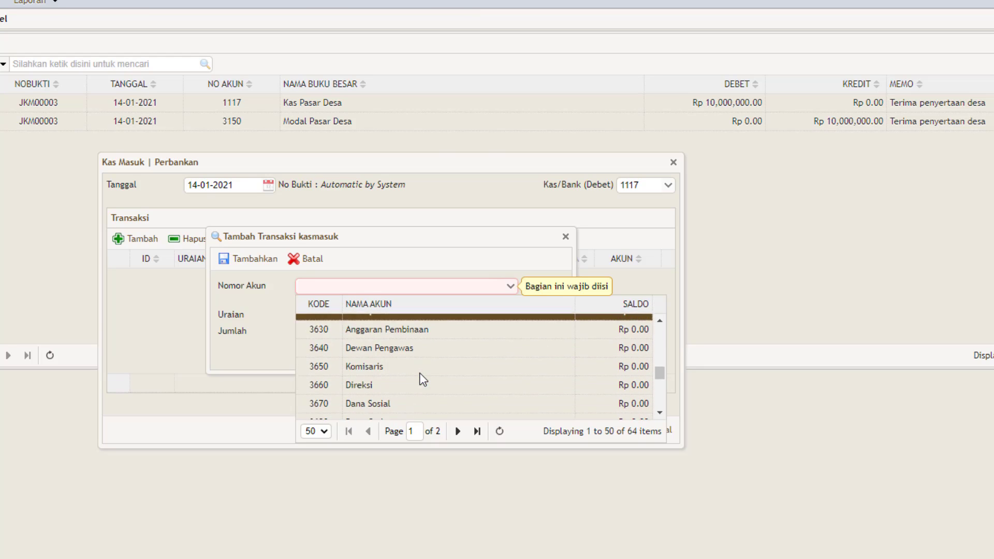
{"action": "scroll", "coordinate": [421, 380], "scroll_direction": "down", "scroll_amount": 2}
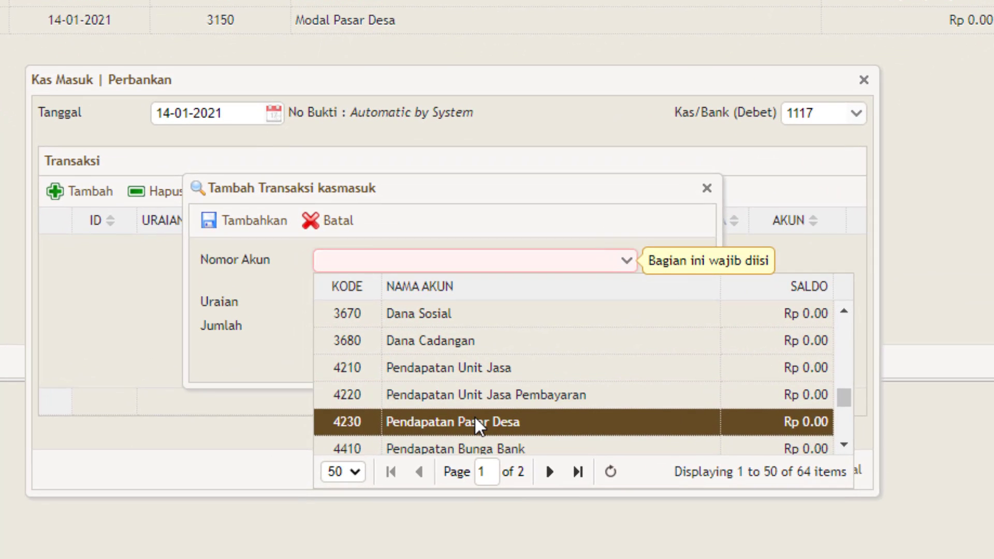
{"action": "left_click", "coordinate": [474, 422]}
Describe the income line as "Sewa lapak bulanan" for Rp 2.000.000, add it and save the receipt
{"action": "left_click", "coordinate": [352, 294]}
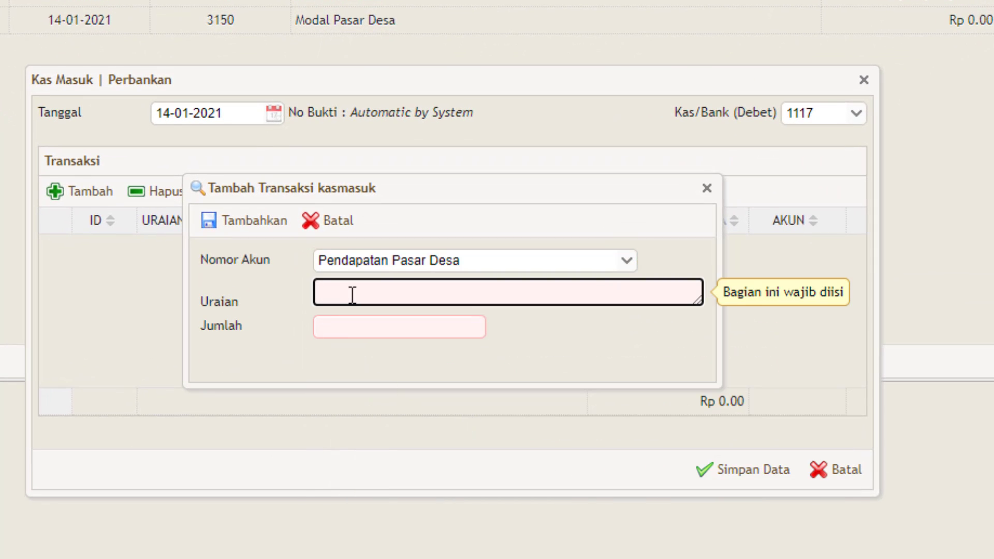
{"action": "type", "text": "Sewa"}
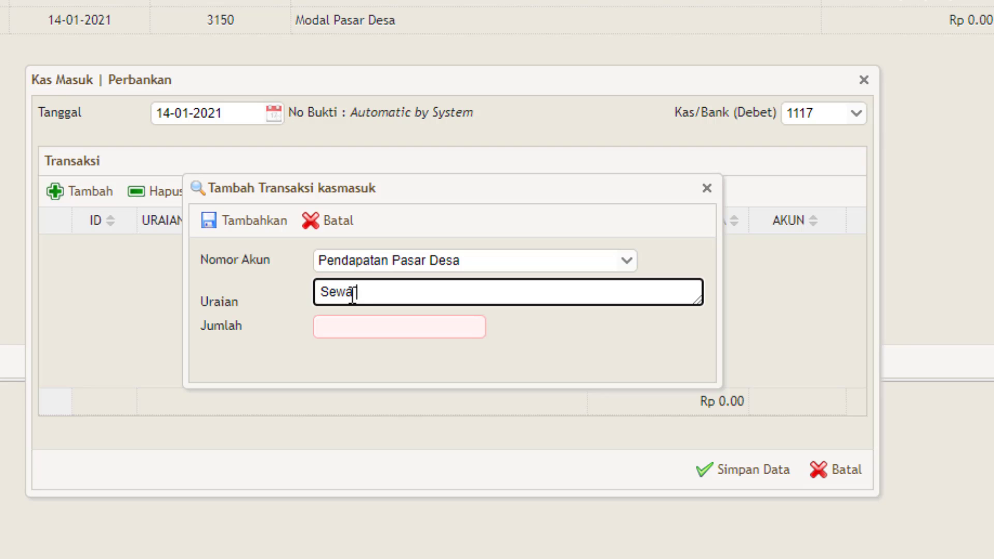
{"action": "type", "text": " lapak bulanan"}
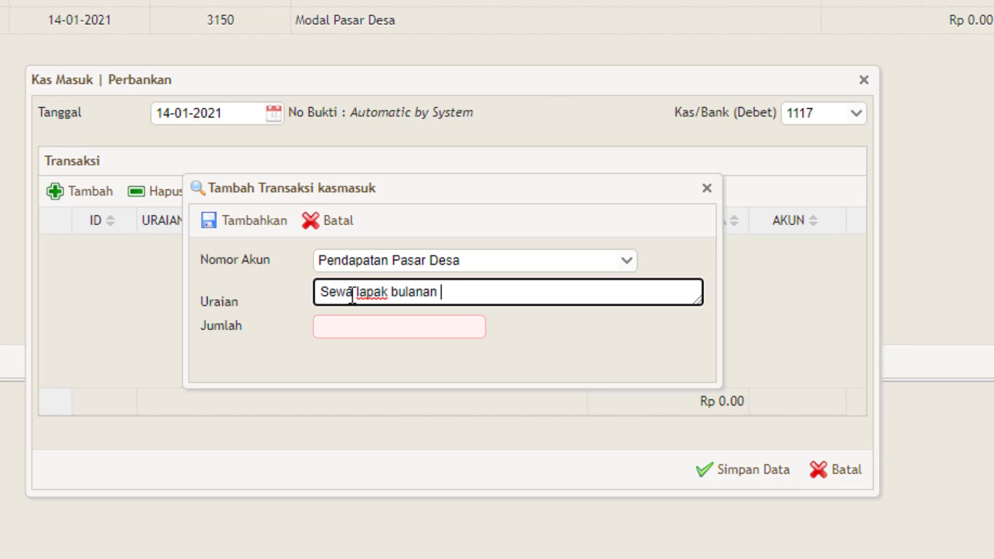
{"action": "left_click", "coordinate": [349, 333]}
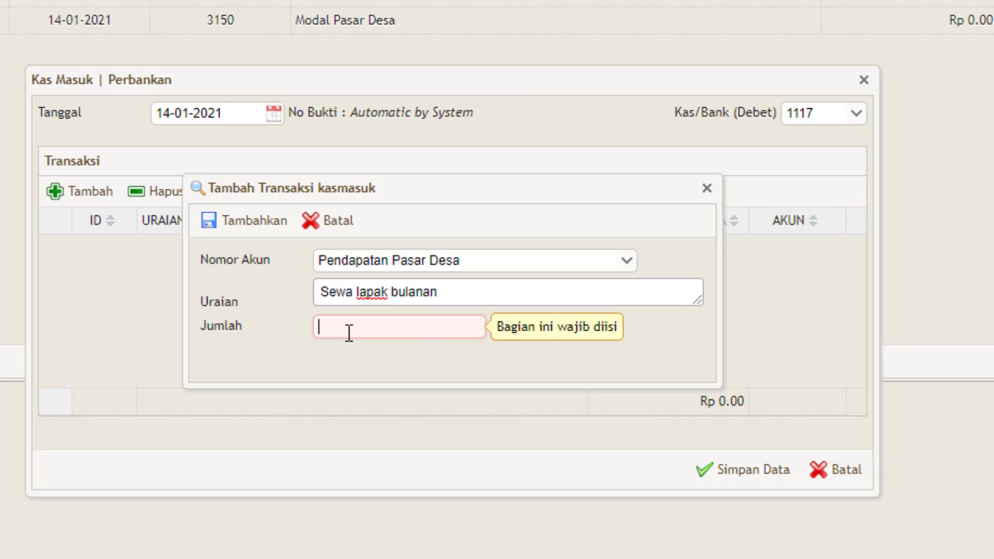
{"action": "type", "text": "2.000.00"}
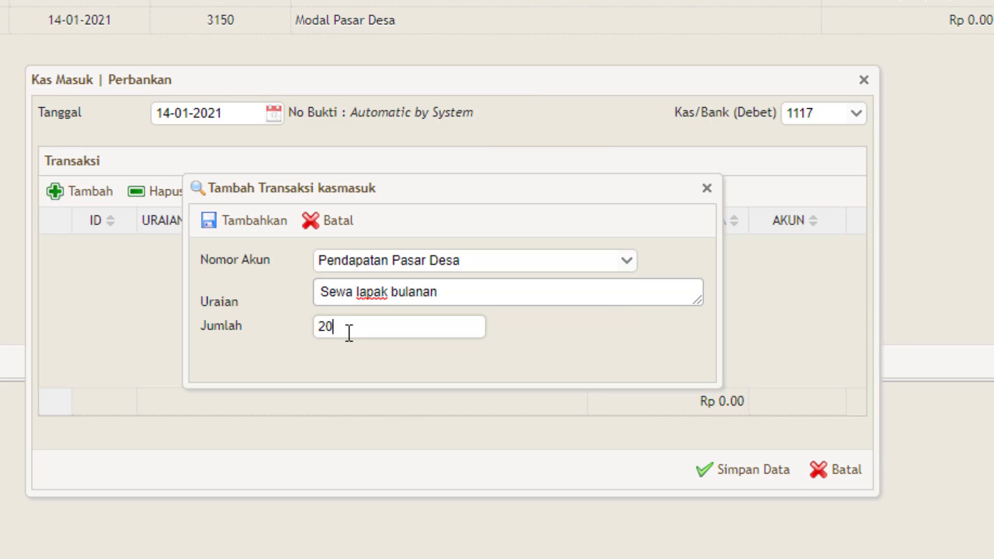
{"action": "type", "text": "0000"}
{"action": "key", "text": "Tab"}
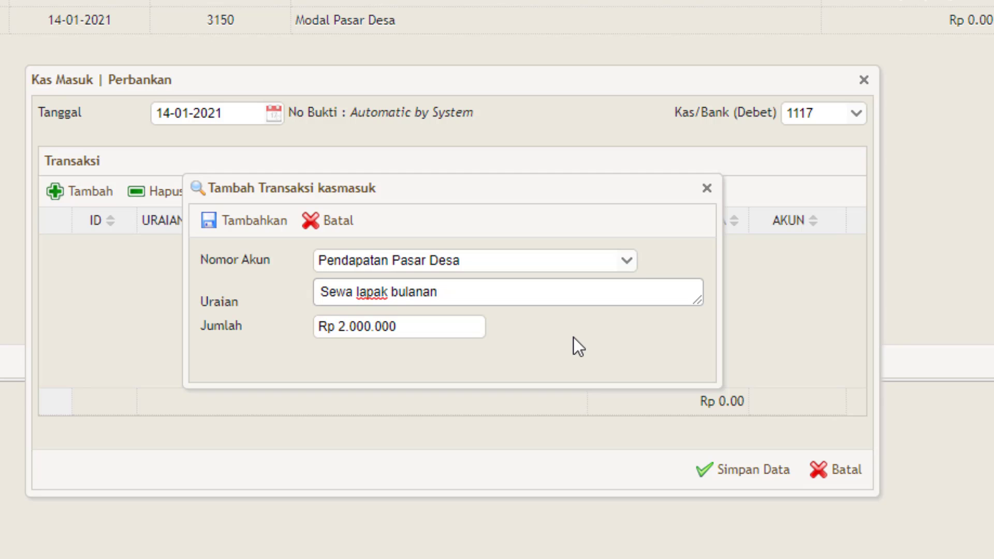
{"action": "left_click", "coordinate": [247, 228]}
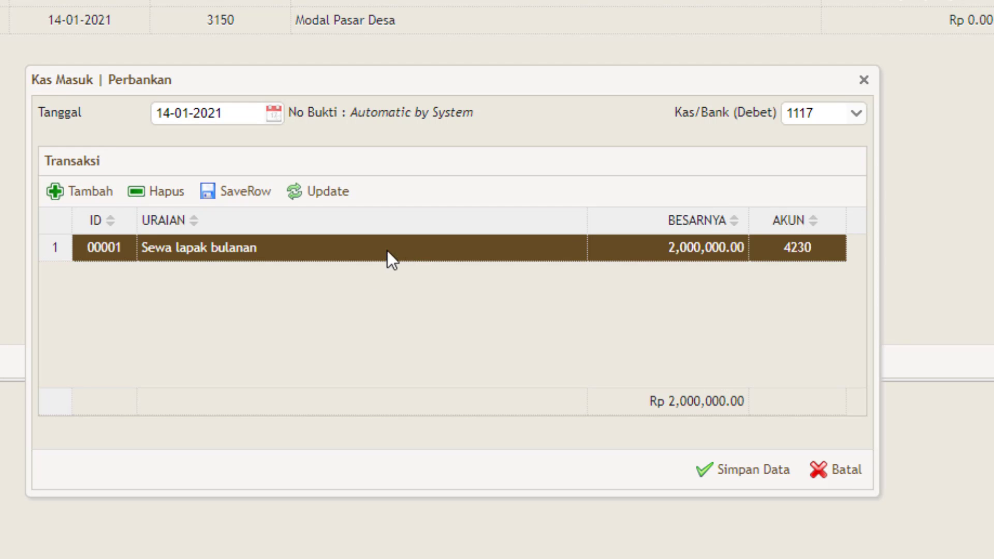
{"action": "left_click", "coordinate": [734, 472]}
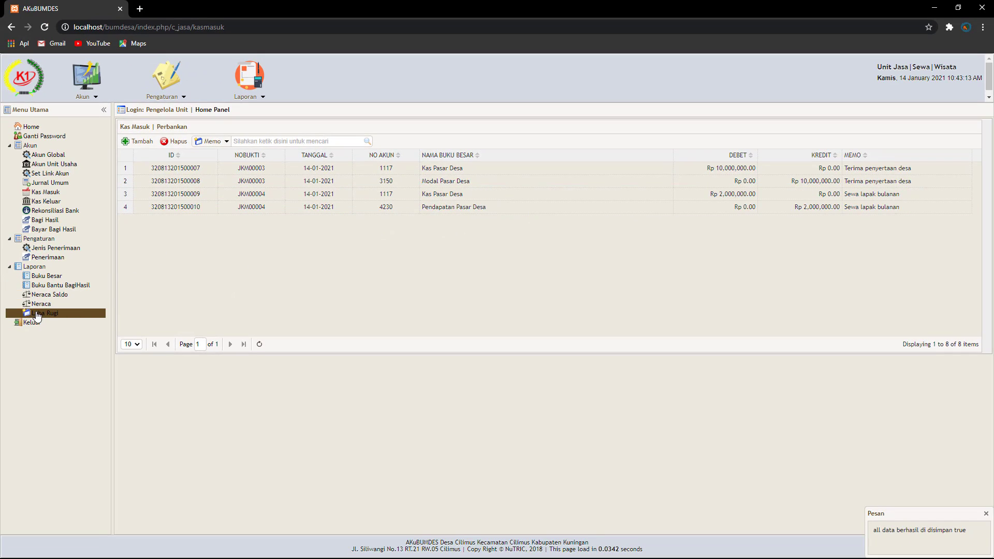
Display the Neraca report for 14-01-2021 and review the Kas Pasar Desa, Modal Pasar Desa and Laba Berjalan lines
{"action": "left_click", "coordinate": [41, 307]}
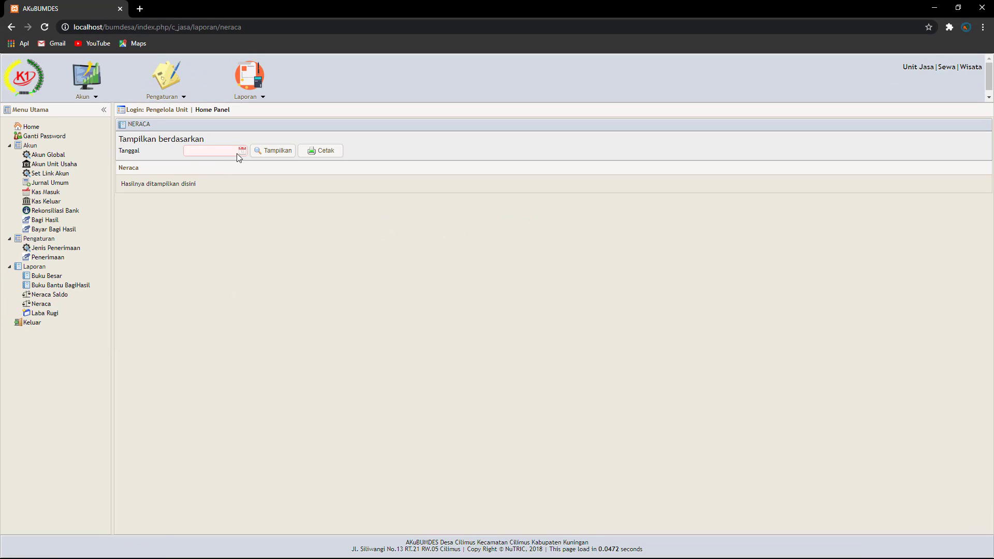
{"action": "left_click", "coordinate": [237, 154]}
{"action": "left_click", "coordinate": [241, 208]}
{"action": "left_click", "coordinate": [274, 151]}
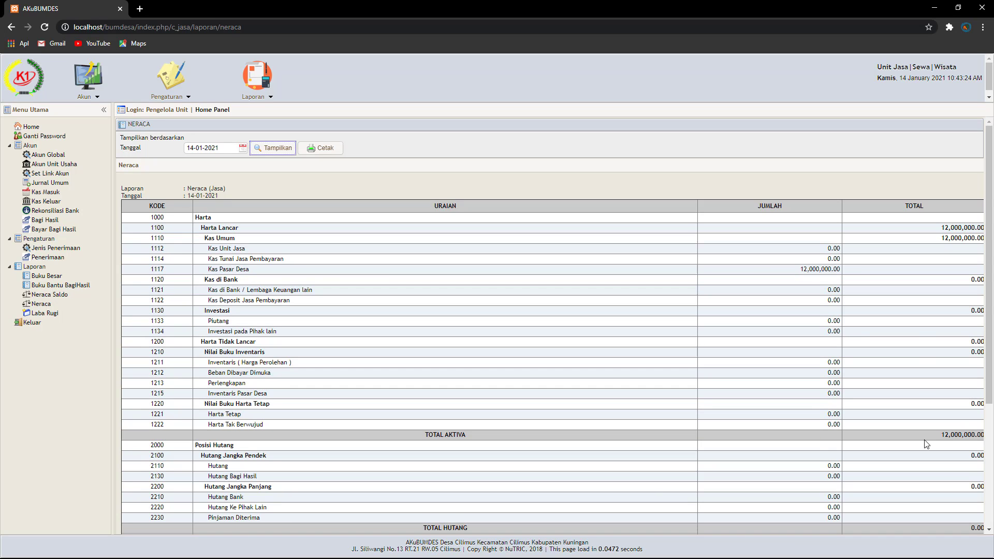
{"action": "scroll", "coordinate": [937, 435], "scroll_direction": "down", "scroll_amount": 3}
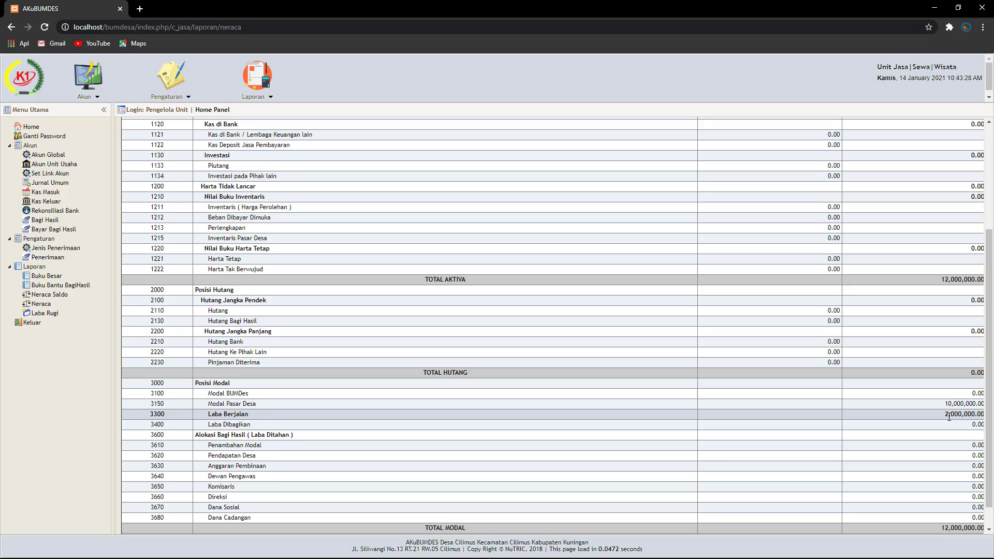
{"action": "scroll", "coordinate": [936, 414], "scroll_direction": "up", "scroll_amount": 1}
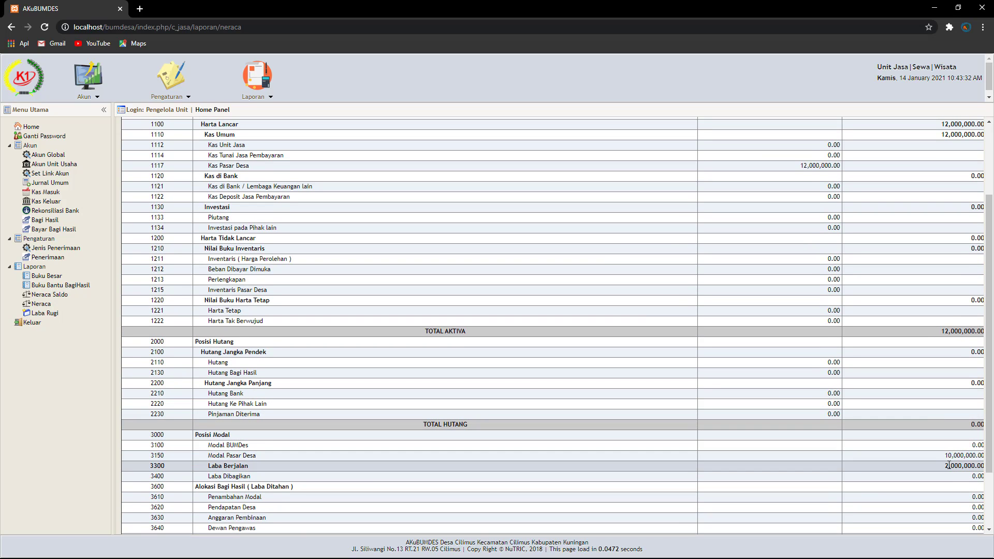
{"action": "scroll", "coordinate": [836, 327], "scroll_direction": "up", "scroll_amount": 2}
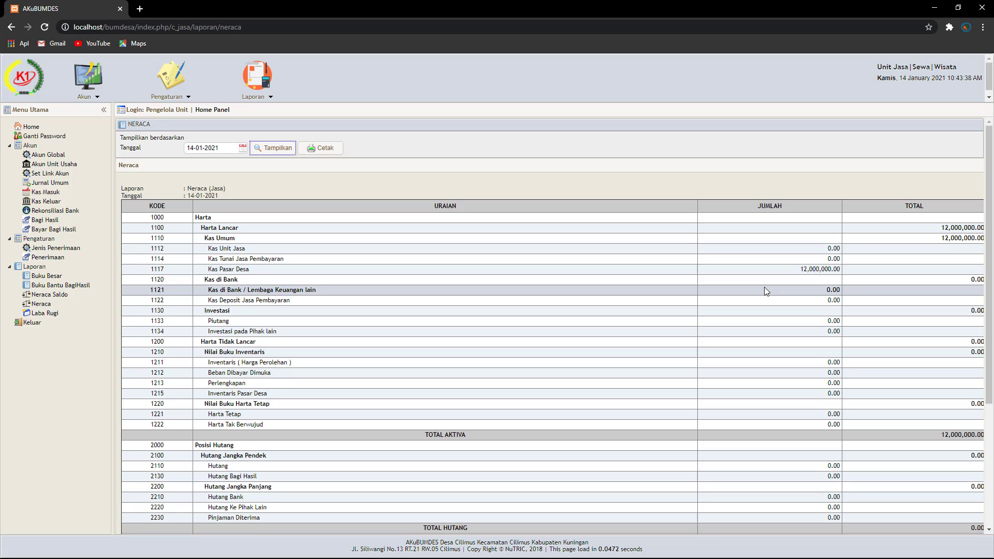
Start a Kas Keluar entry dated 14-01-2021, crediting 1117 Kas Pasar Desa
{"action": "left_click", "coordinate": [44, 205]}
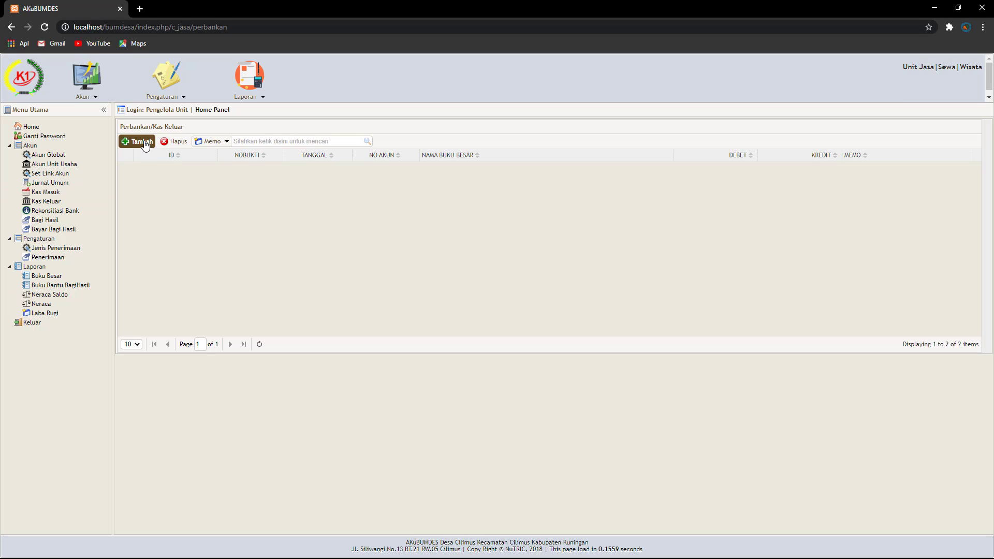
{"action": "left_click", "coordinate": [138, 142]}
{"action": "left_click", "coordinate": [411, 226]}
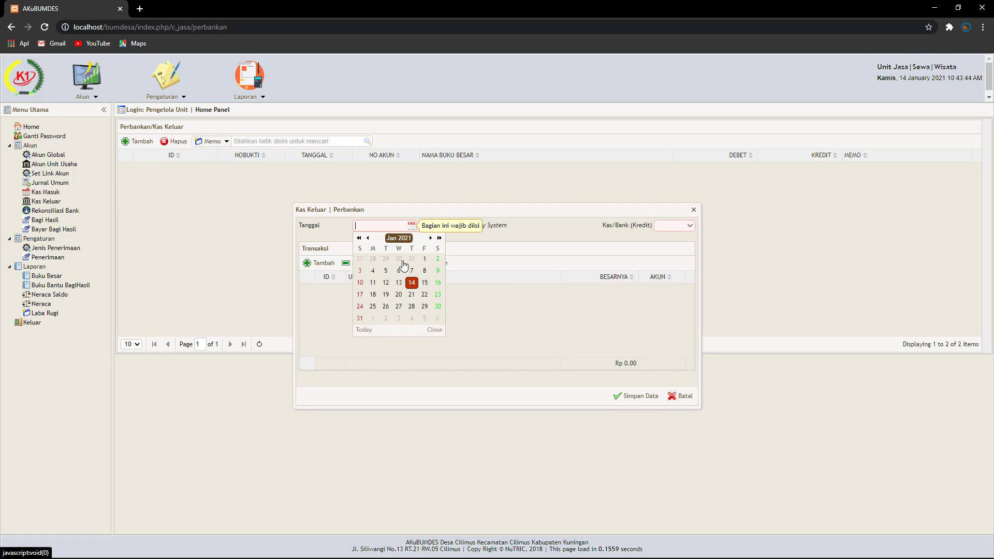
{"action": "left_click", "coordinate": [411, 283]}
{"action": "left_click", "coordinate": [688, 230]}
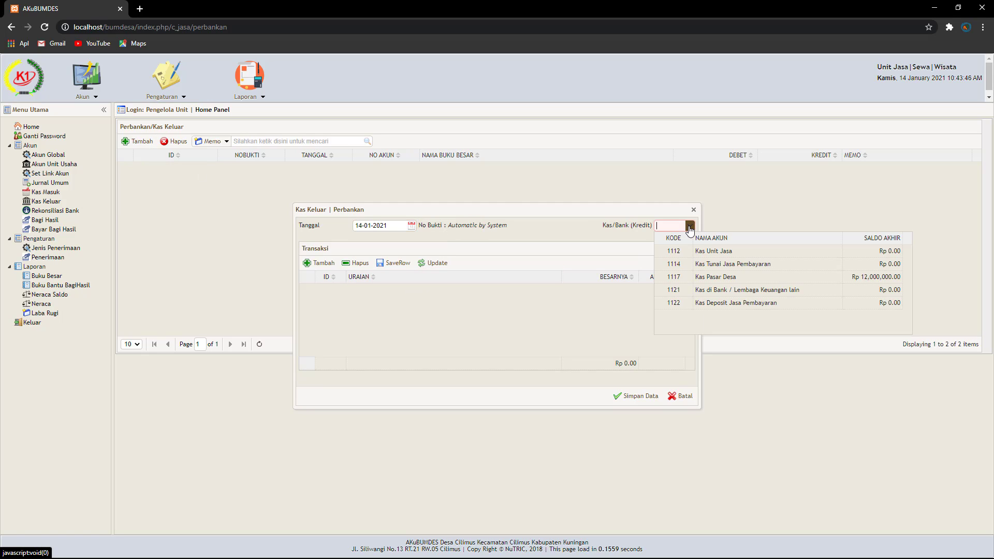
{"action": "left_click", "coordinate": [728, 277]}
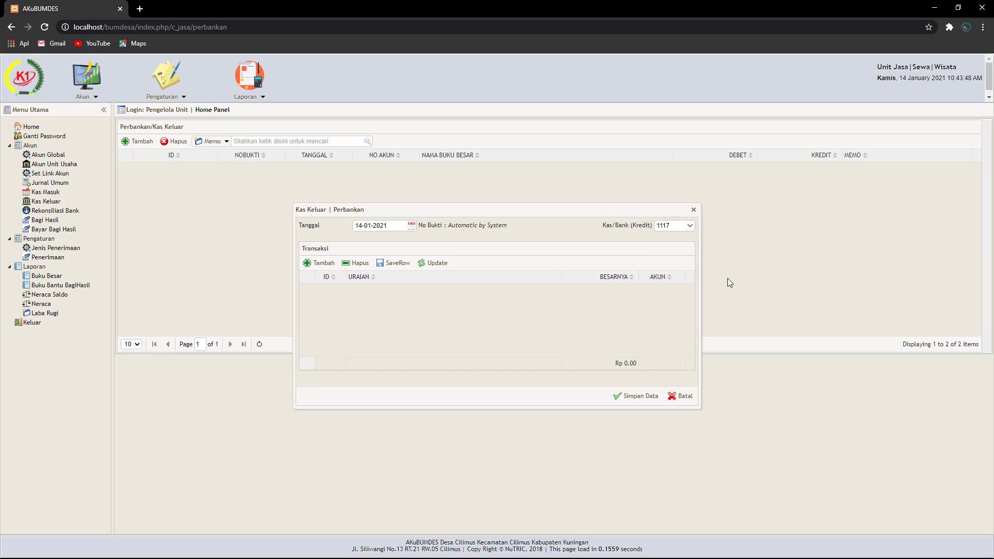
Start a transaction line in the cash payment and choose 6160 Beban Pasar Desa as its account
{"action": "left_click", "coordinate": [319, 263]}
{"action": "left_click", "coordinate": [581, 297]}
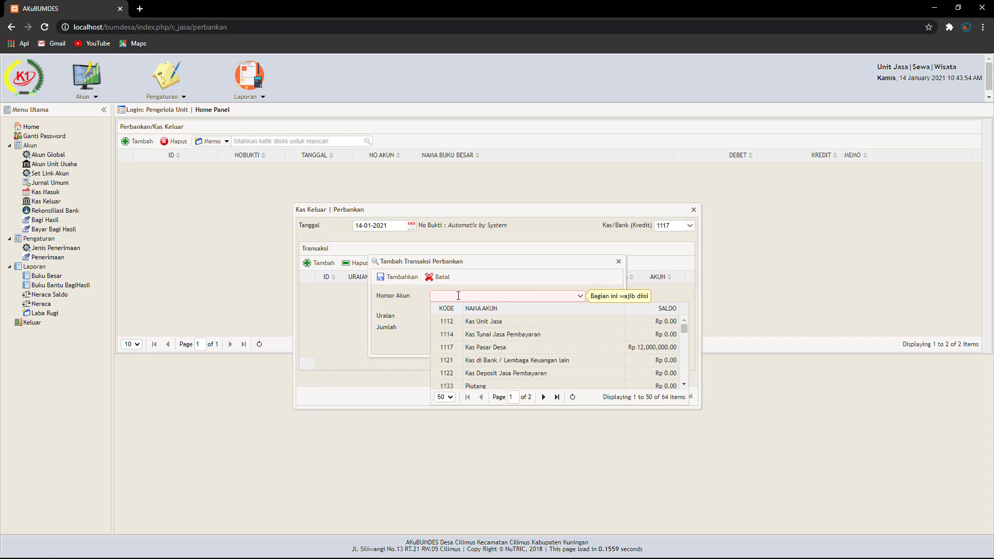
{"action": "type", "text": "beban"}
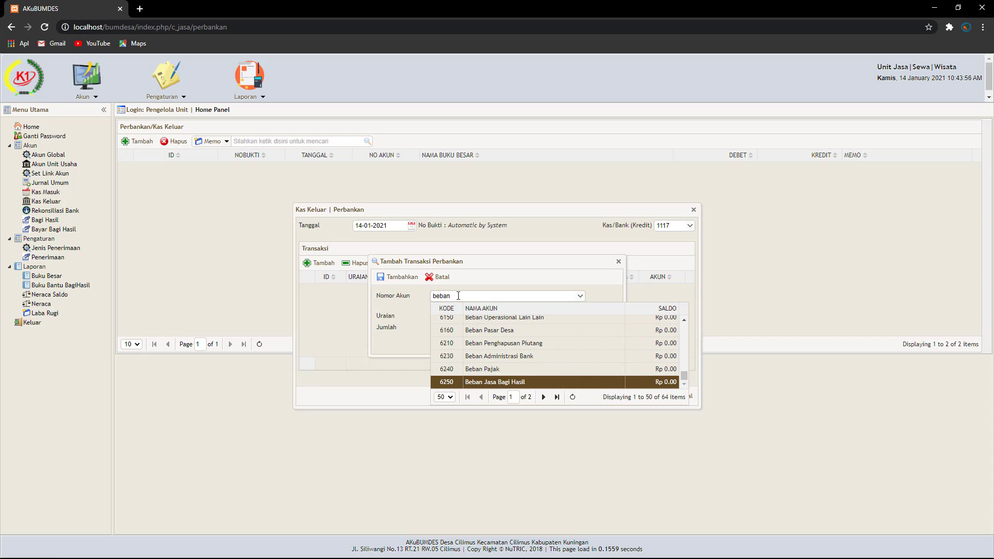
{"action": "left_click", "coordinate": [508, 334]}
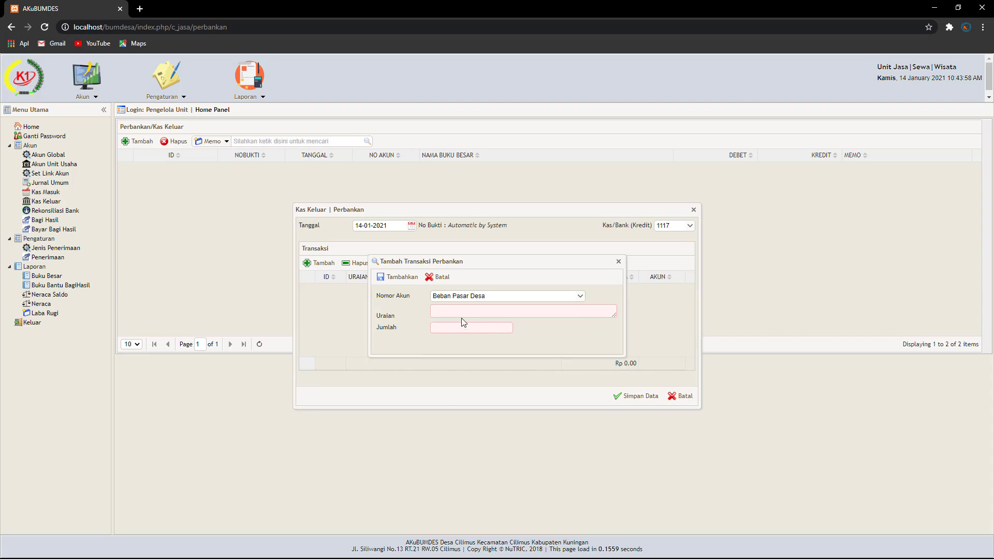
Describe the expense line as "Biaya kebersihan pasar" for Rp 500.000, add it and save the cash payment
{"action": "left_click", "coordinate": [462, 316]}
{"action": "type", "text": "B"}
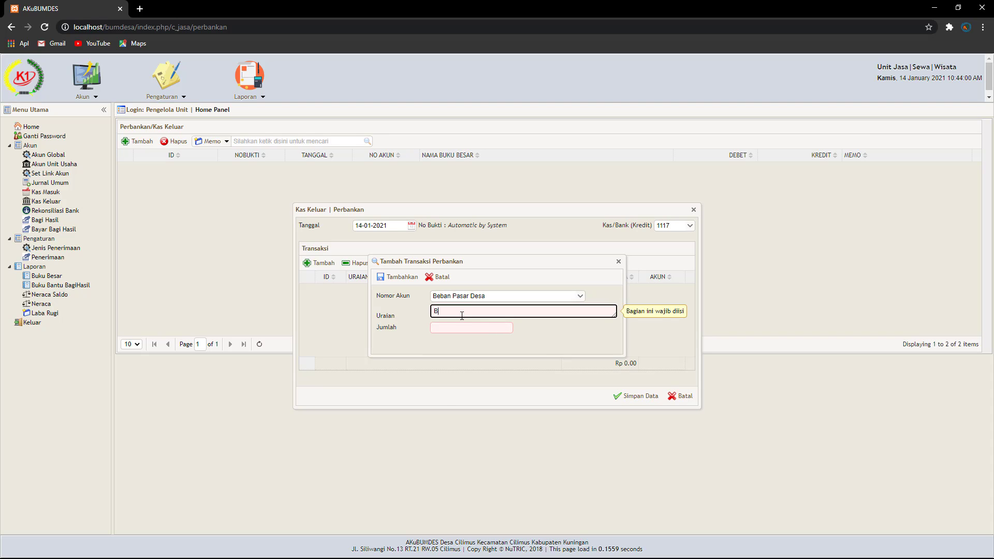
{"action": "type", "text": "iaya ke"}
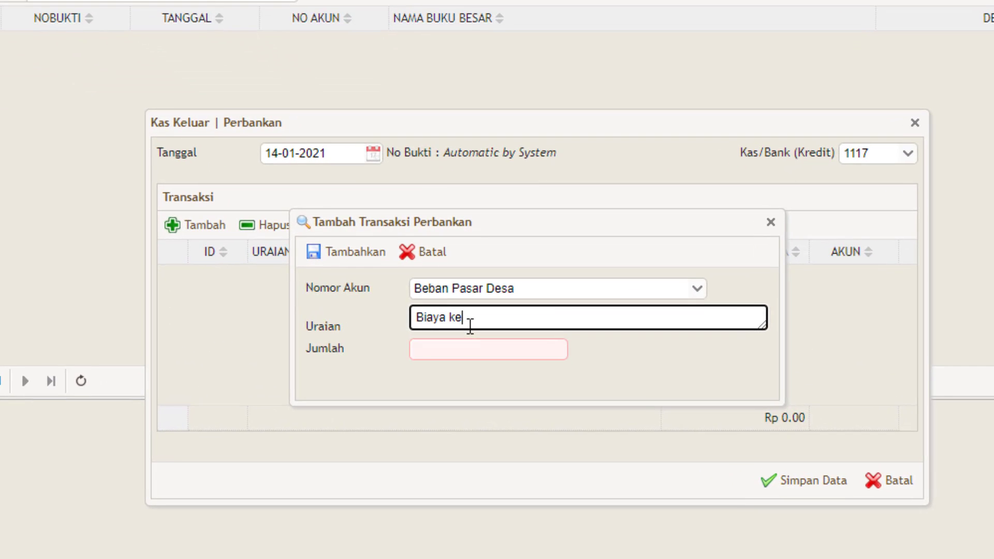
{"action": "type", "text": "bersihan pasar"}
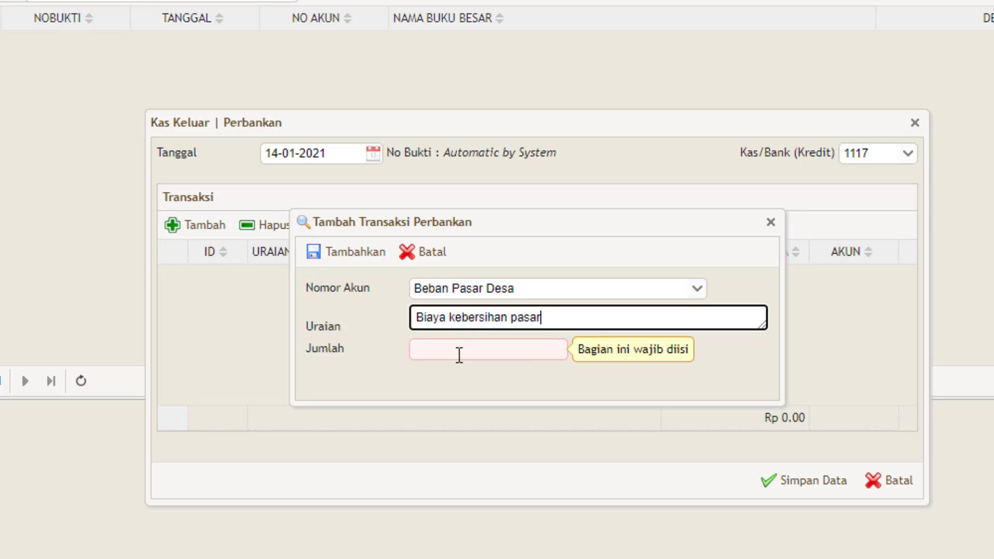
{"action": "left_click", "coordinate": [461, 348]}
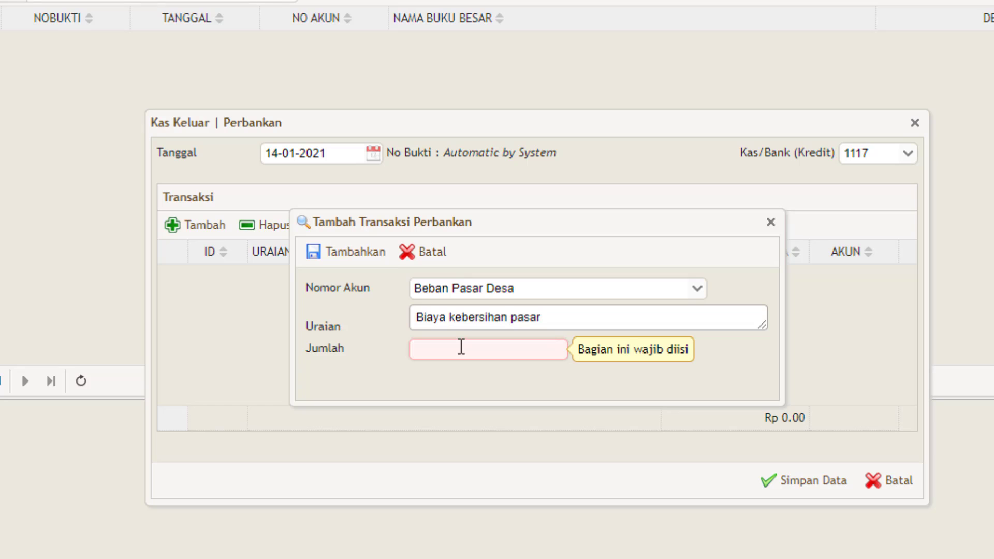
{"action": "type", "text": "5000000"}
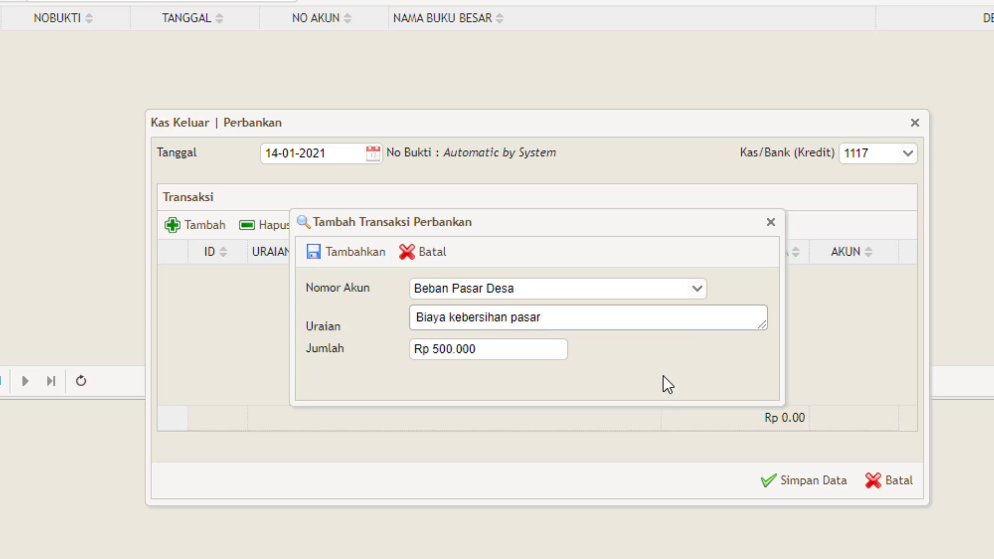
{"action": "left_click", "coordinate": [362, 256]}
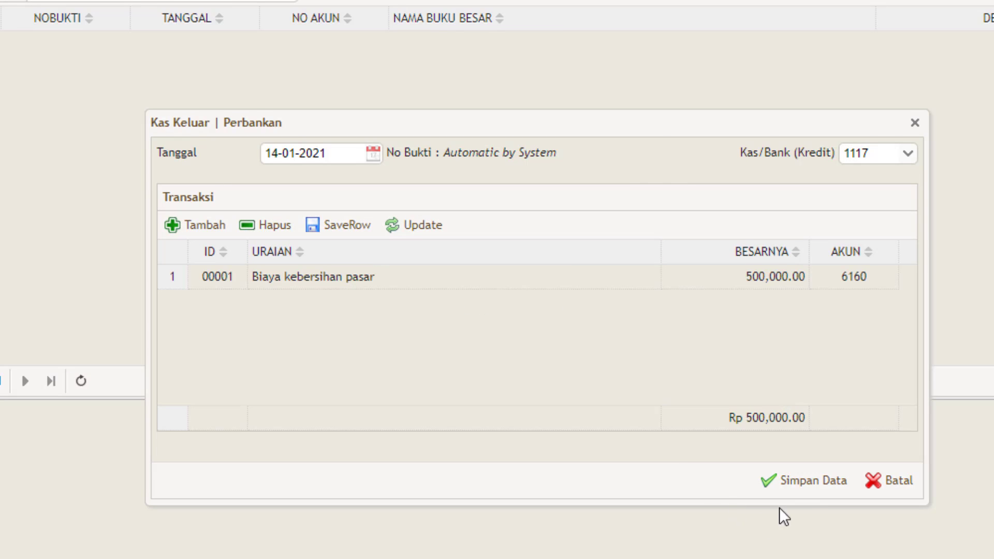
{"action": "left_click", "coordinate": [804, 481]}
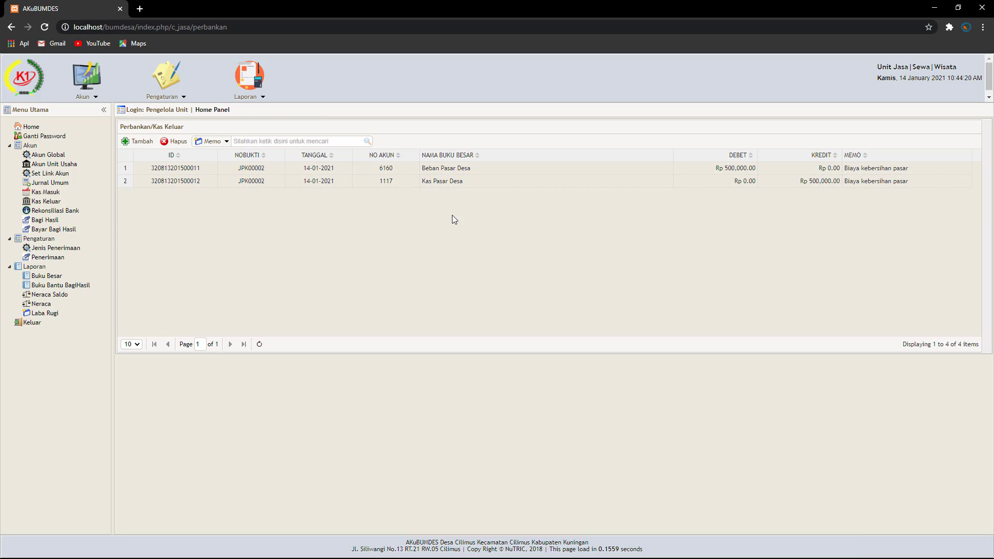
Display the Neraca report for 14-01-2021 again and check the cash, capital and running profit after the expense
{"action": "left_click", "coordinate": [41, 303]}
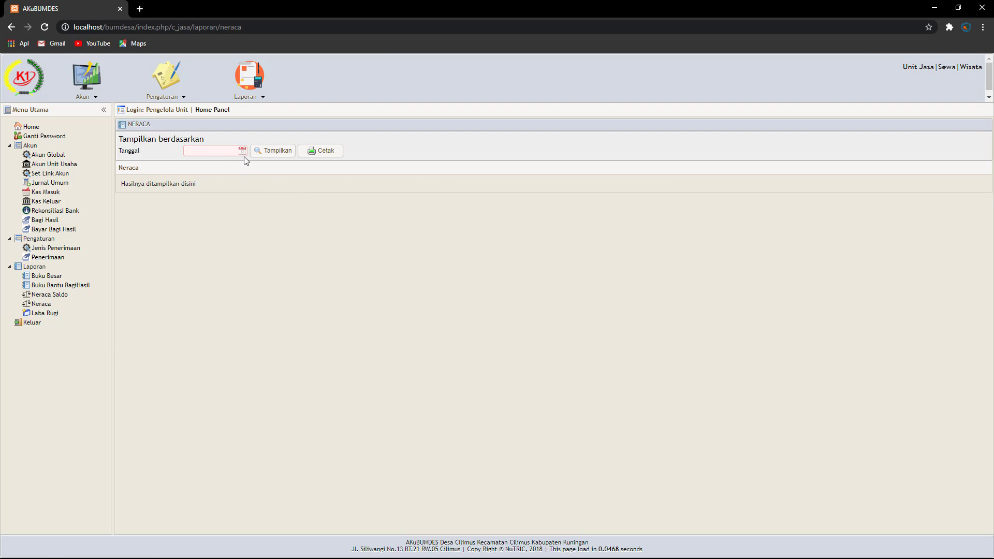
{"action": "left_click", "coordinate": [242, 151]}
{"action": "left_click", "coordinate": [242, 205]}
{"action": "left_click", "coordinate": [273, 148]}
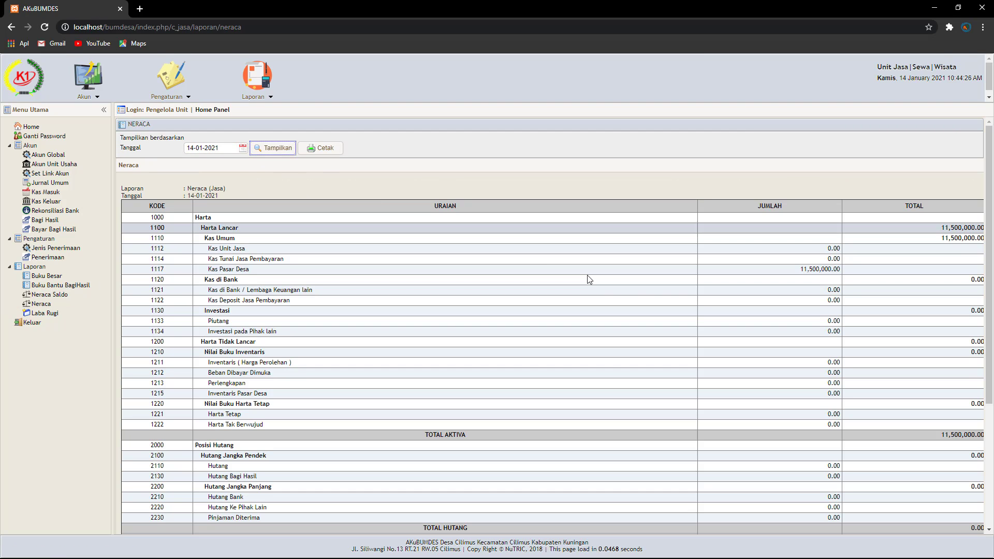
{"action": "scroll", "coordinate": [803, 345], "scroll_direction": "down", "scroll_amount": 3}
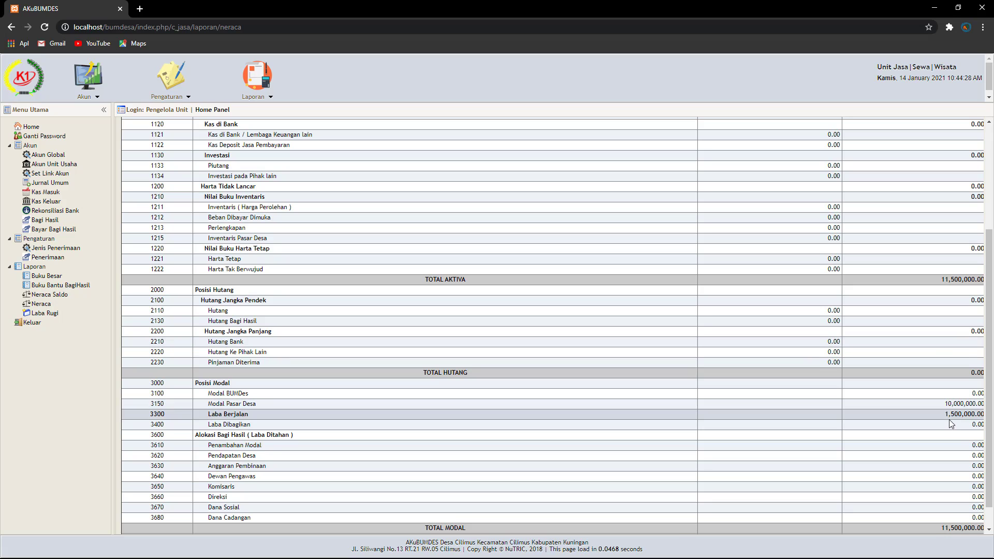
{"action": "scroll", "coordinate": [513, 318], "scroll_direction": "up", "scroll_amount": 3}
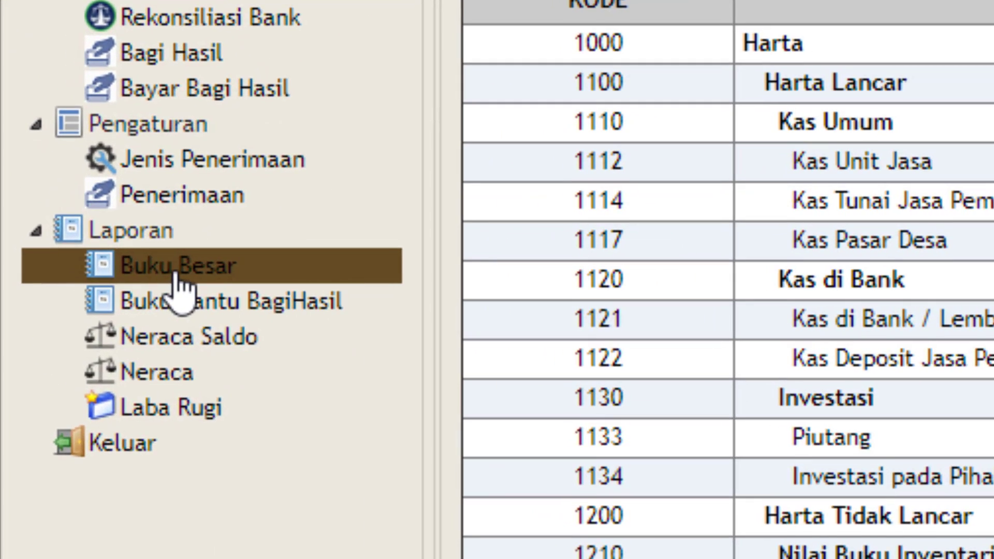
Display the Buku Besar of Kas Pasar Desa for 01-01-2021 to 14-01-2021
{"action": "left_click", "coordinate": [56, 275]}
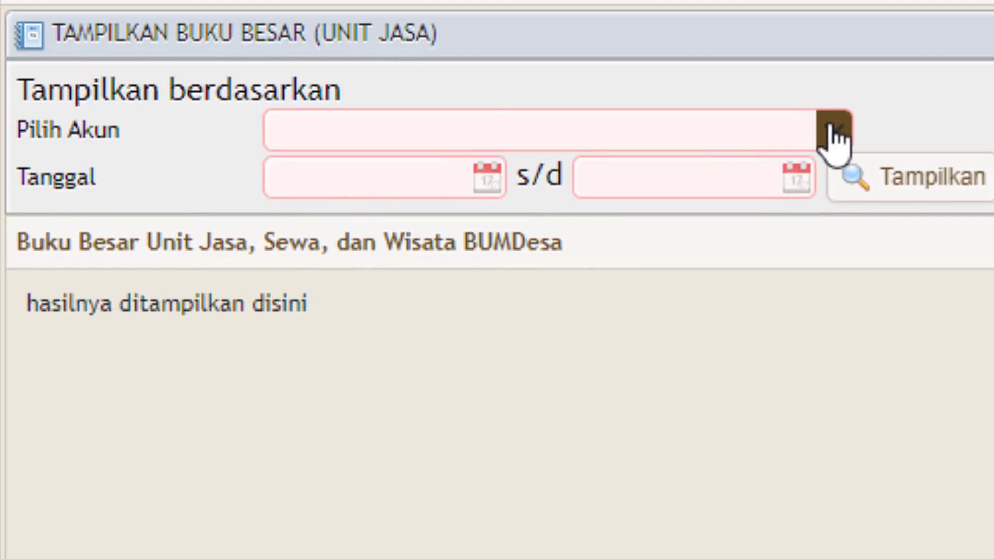
{"action": "left_click", "coordinate": [842, 127]}
{"action": "left_click", "coordinate": [693, 331]}
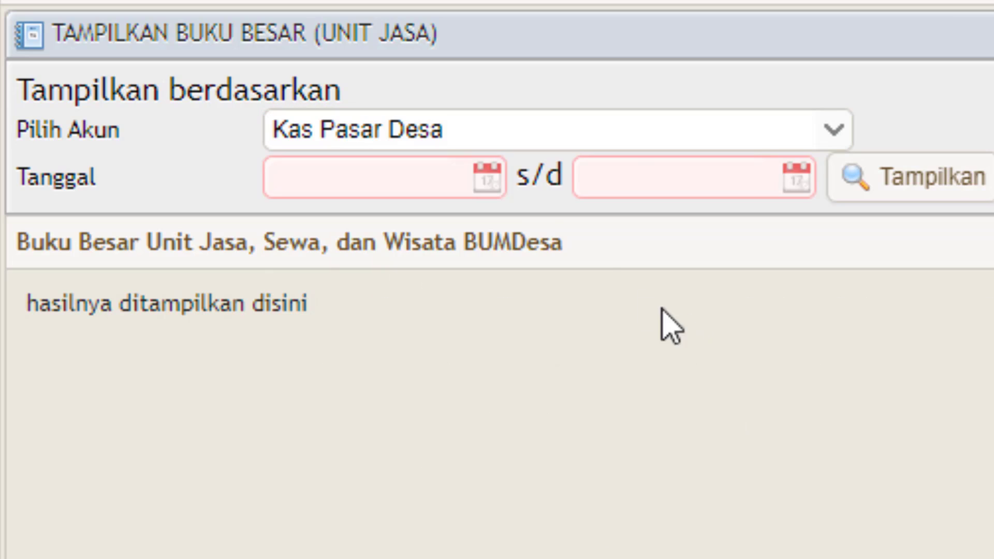
{"action": "left_click", "coordinate": [488, 177]}
{"action": "left_click", "coordinate": [538, 305]}
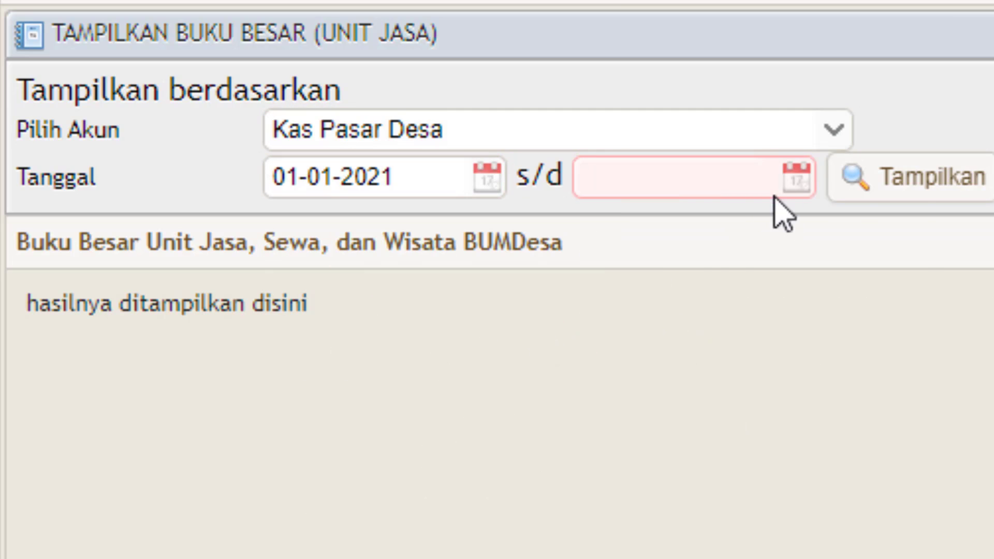
{"action": "left_click", "coordinate": [796, 177]}
{"action": "left_click", "coordinate": [796, 394]}
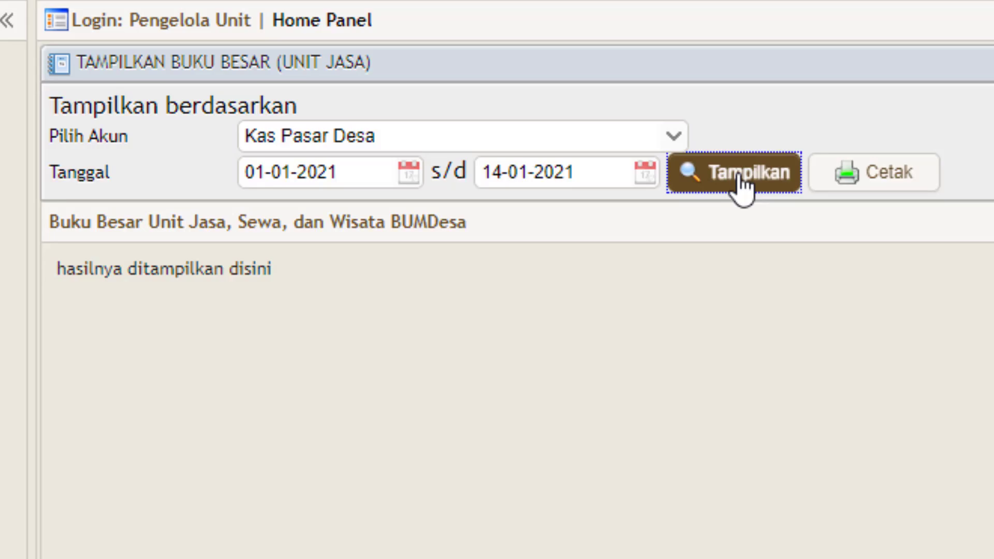
{"action": "left_click", "coordinate": [923, 192]}
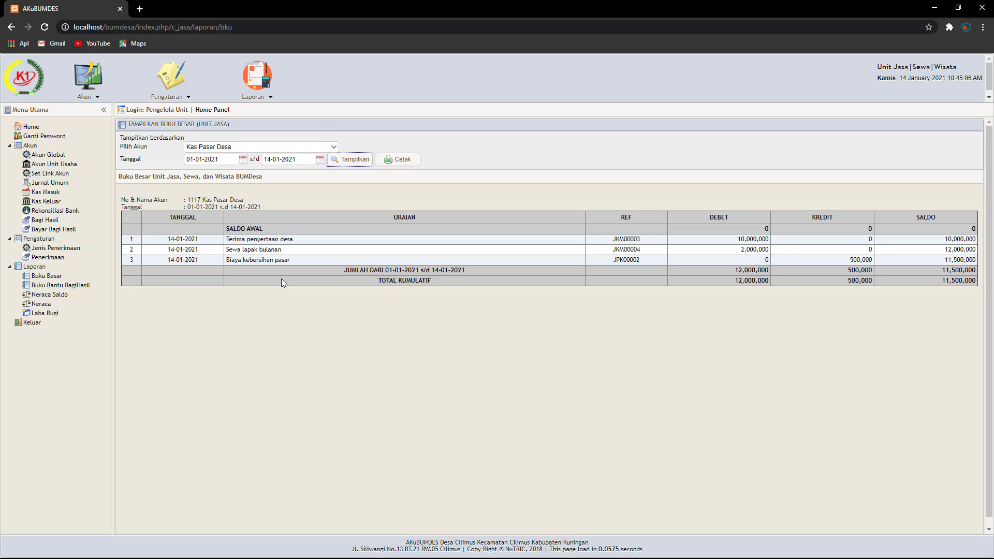
Start a second Kas Keluar entry dated 14-01-2021, again crediting 1117 Kas Pasar Desa
{"action": "left_click", "coordinate": [46, 204]}
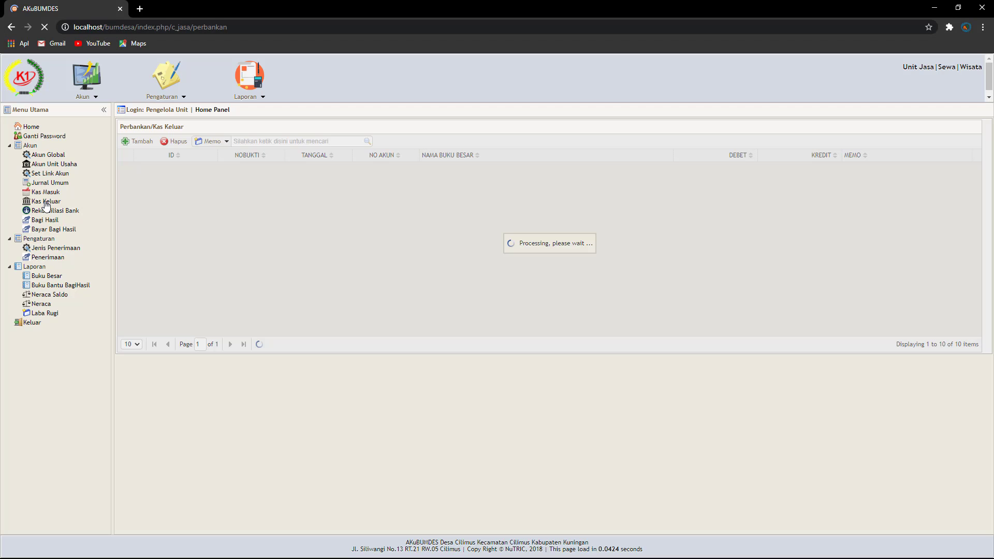
{"action": "left_click", "coordinate": [137, 147]}
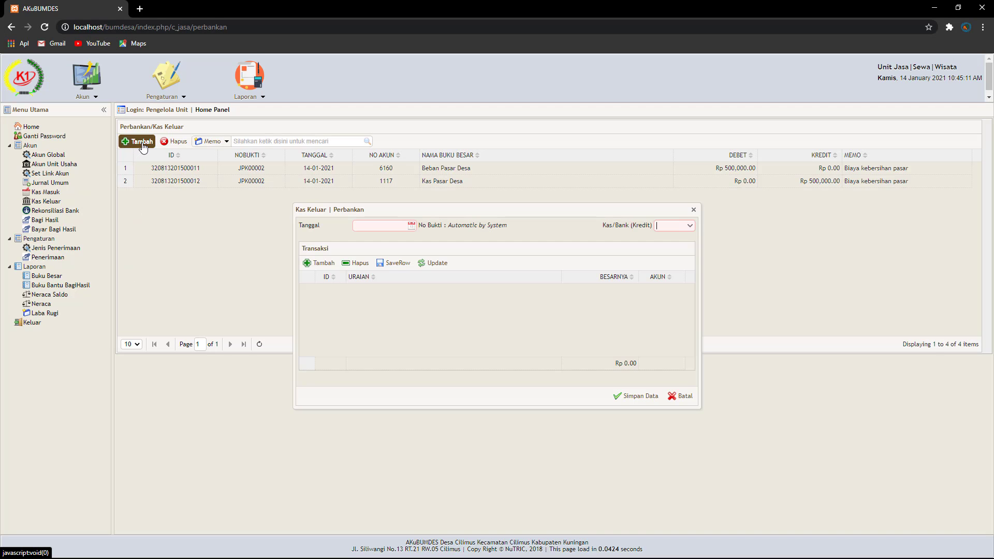
{"action": "left_click", "coordinate": [412, 226]}
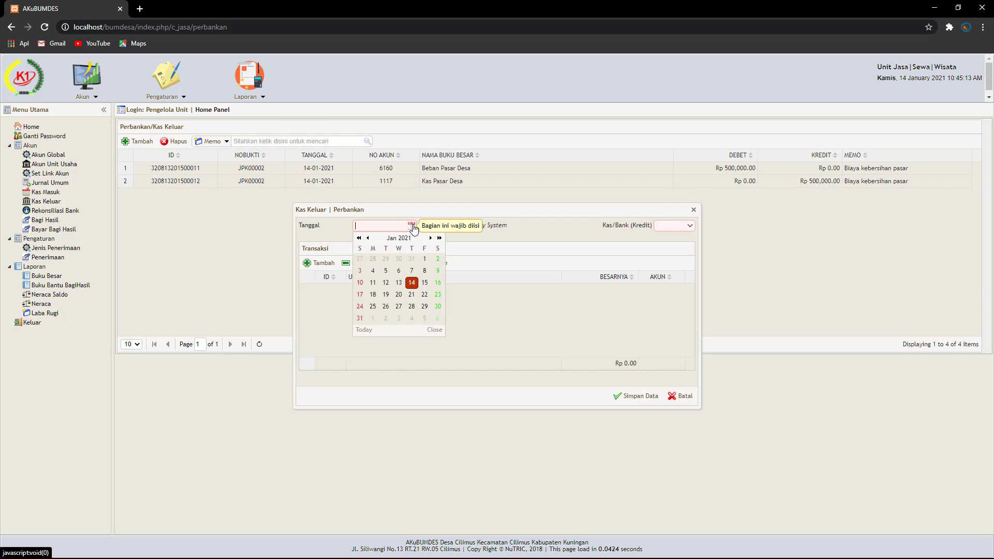
{"action": "left_click", "coordinate": [411, 284]}
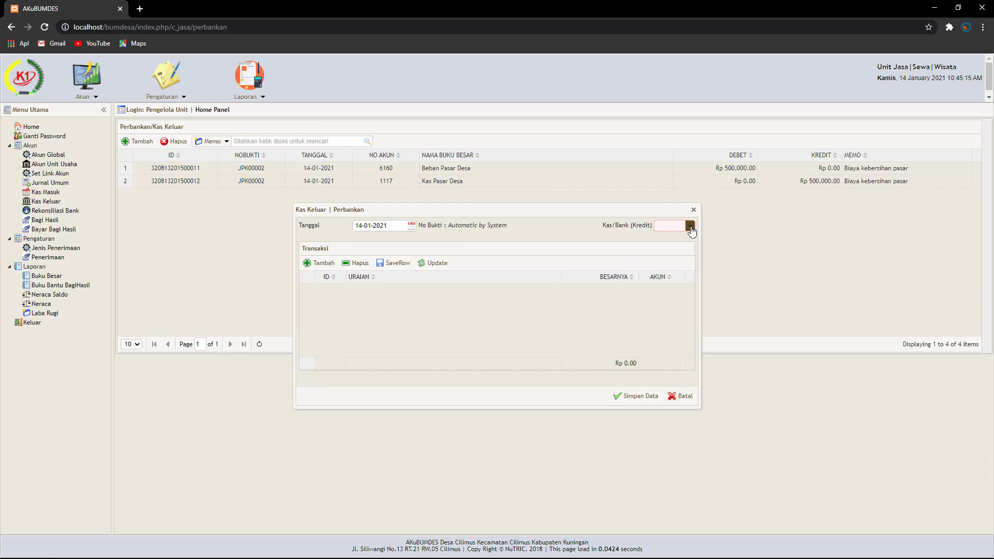
{"action": "left_click", "coordinate": [691, 227]}
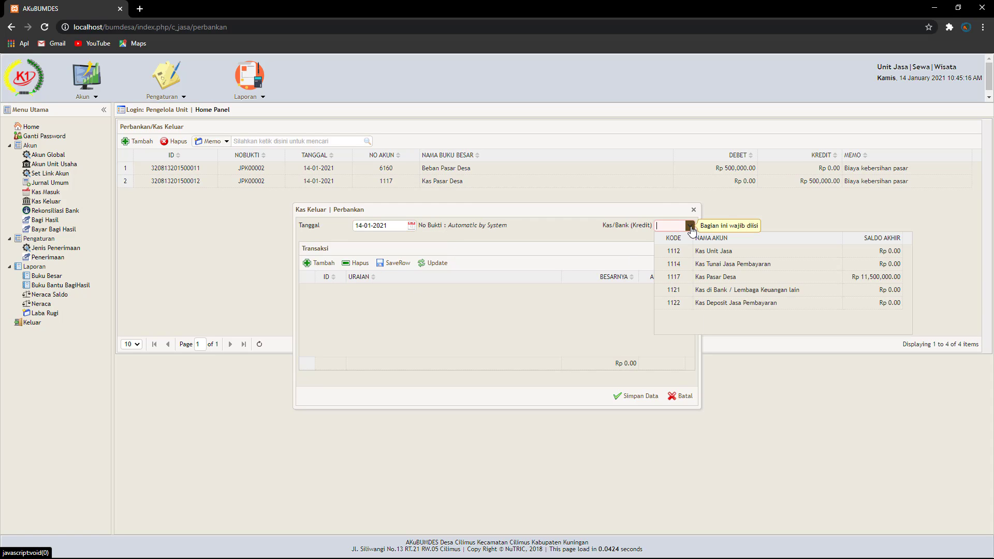
{"action": "left_click", "coordinate": [703, 278]}
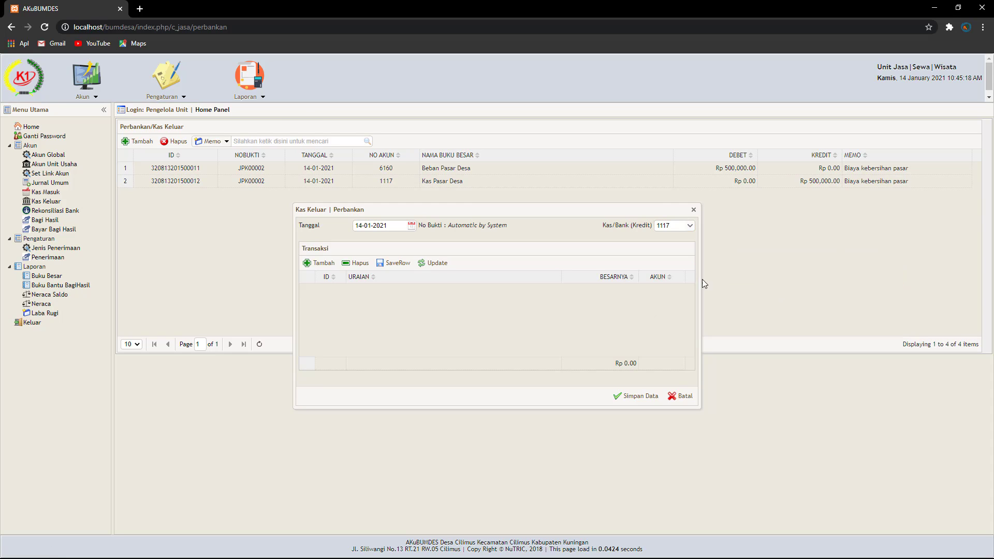
Add an Inventaris Pasar Desa line described as "Beli Laptop" for Rp 3.000.000 and save the cash payment
{"action": "left_click", "coordinate": [319, 264]}
{"action": "left_click", "coordinate": [580, 297]}
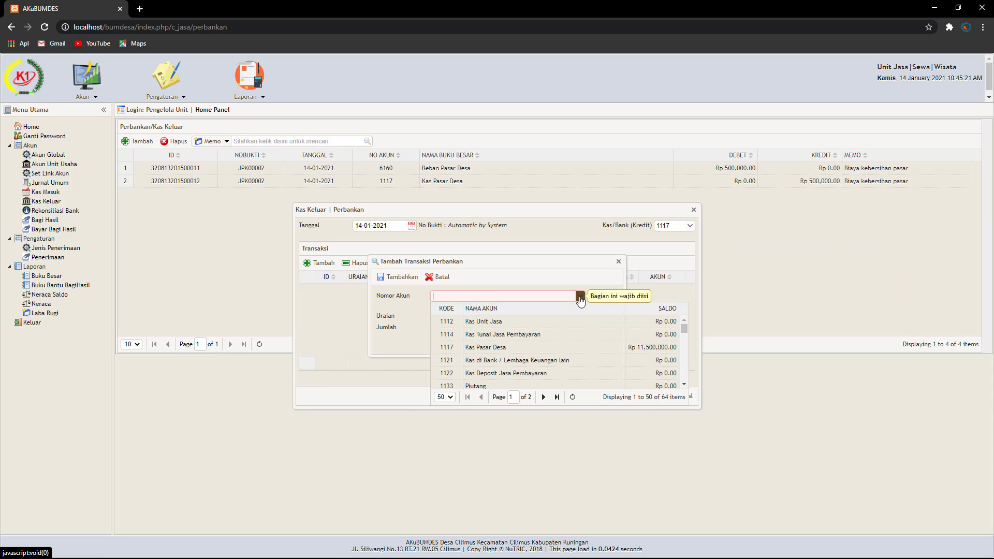
{"action": "scroll", "coordinate": [551, 324], "scroll_direction": "down", "scroll_amount": 4}
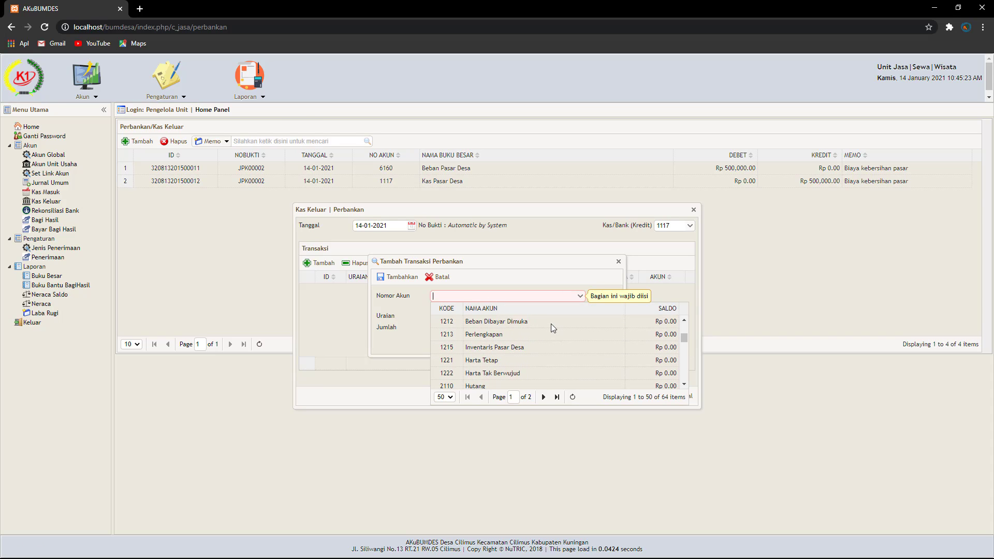
{"action": "left_click", "coordinate": [524, 350]}
{"action": "left_click", "coordinate": [460, 311]}
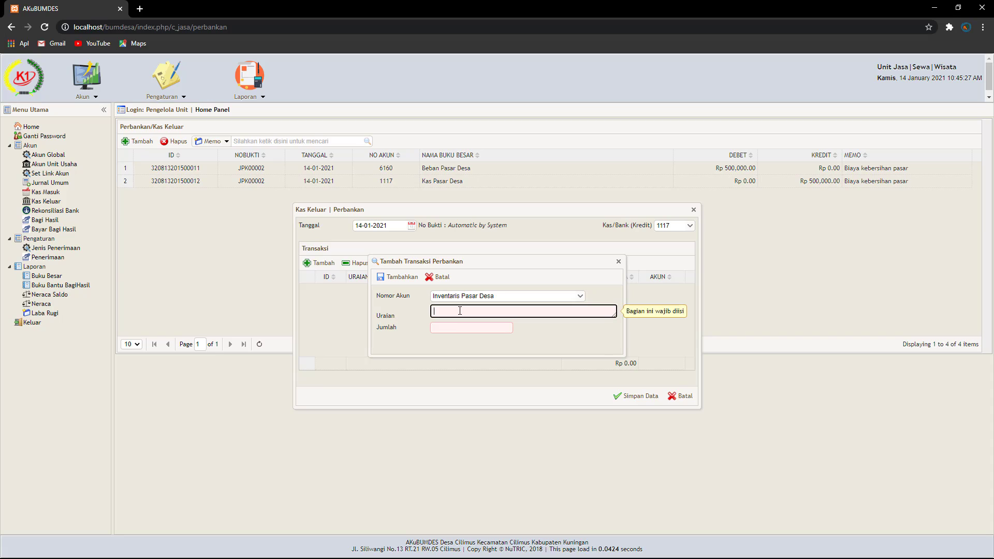
{"action": "type", "text": "Beli Laptop"}
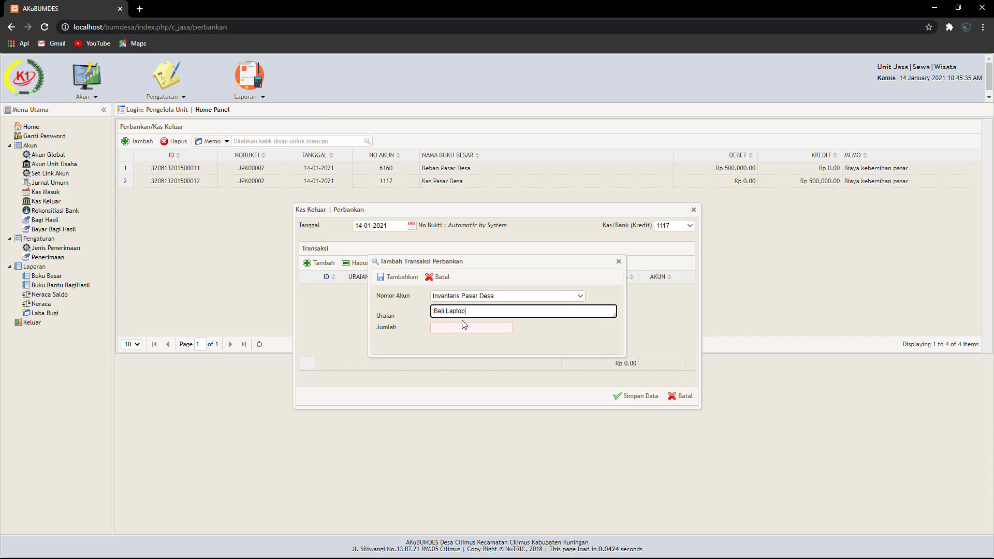
{"action": "left_click", "coordinate": [462, 327]}
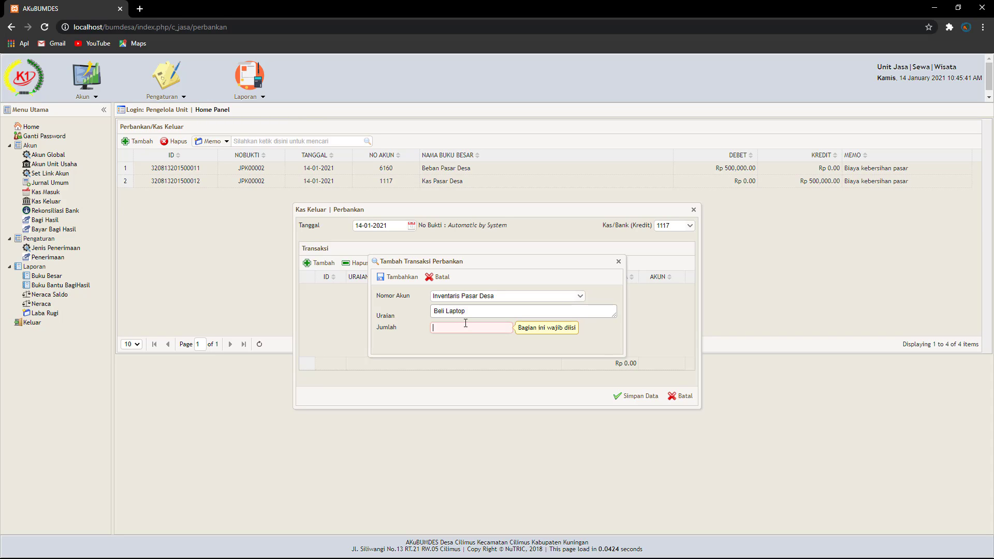
{"action": "type", "text": "3,000,00"}
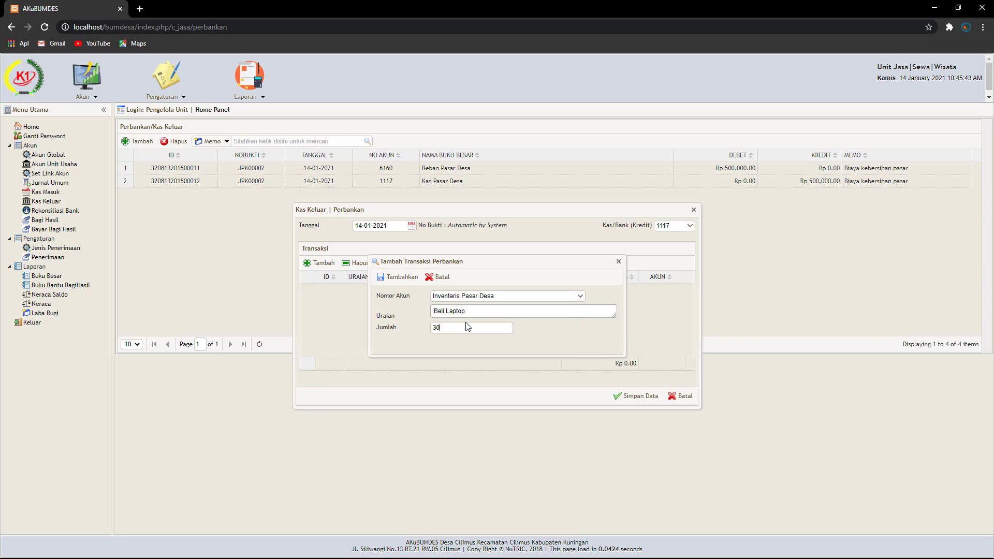
{"action": "type", "text": "000.000"}
{"action": "left_click", "coordinate": [396, 277]}
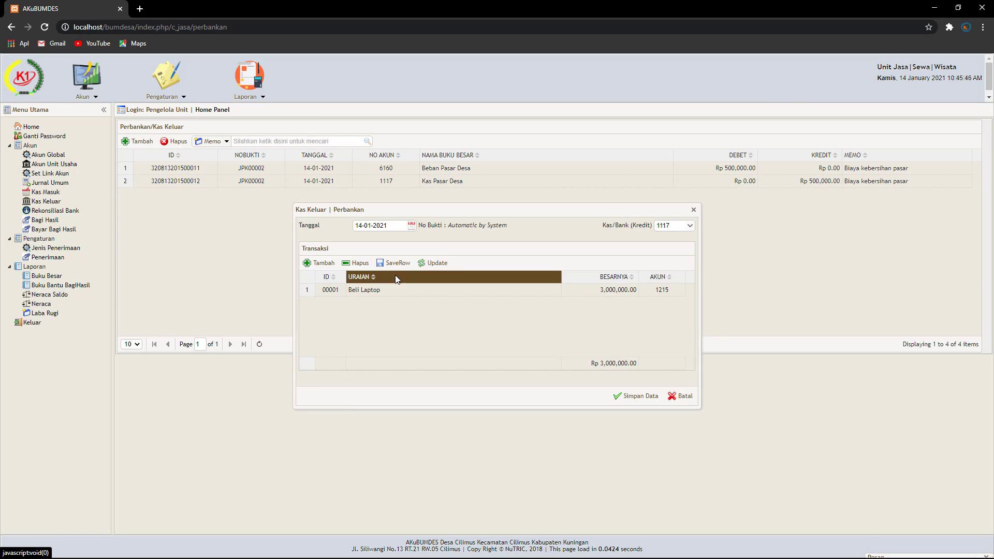
{"action": "left_click", "coordinate": [646, 398]}
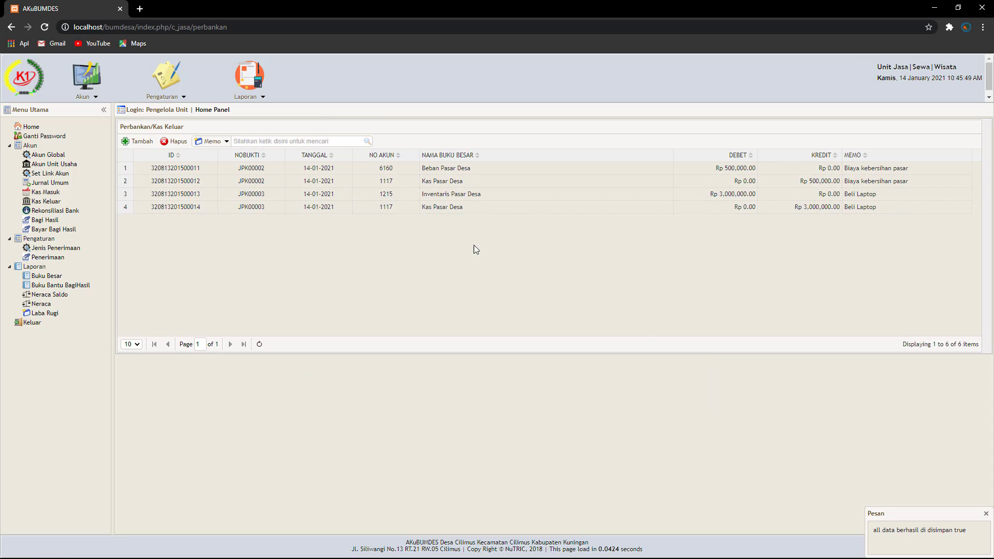
Display the Buku Besar of Kas Pasar Desa for 01-01-2021 to 14-01-2021 and view its printable version
{"action": "left_click", "coordinate": [56, 278]}
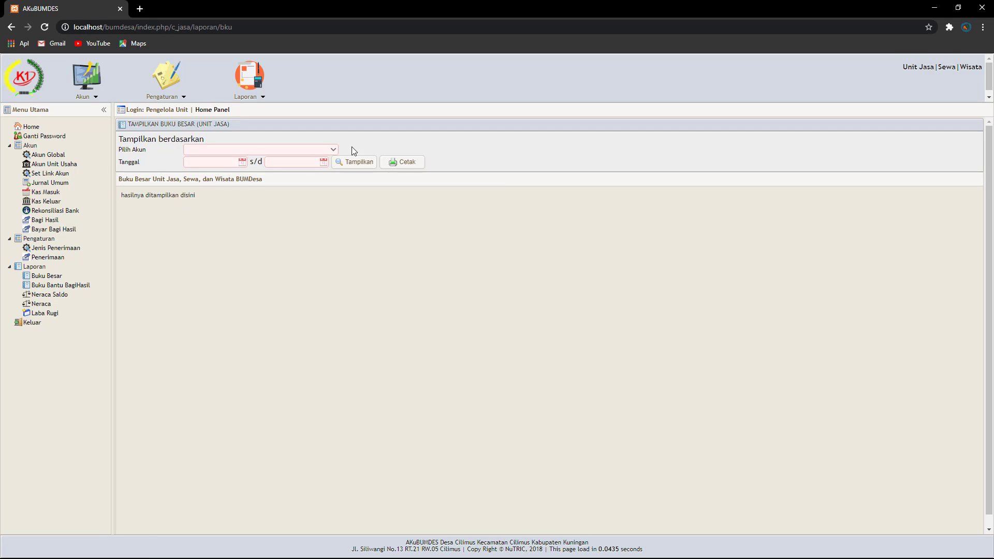
{"action": "left_click", "coordinate": [334, 150]}
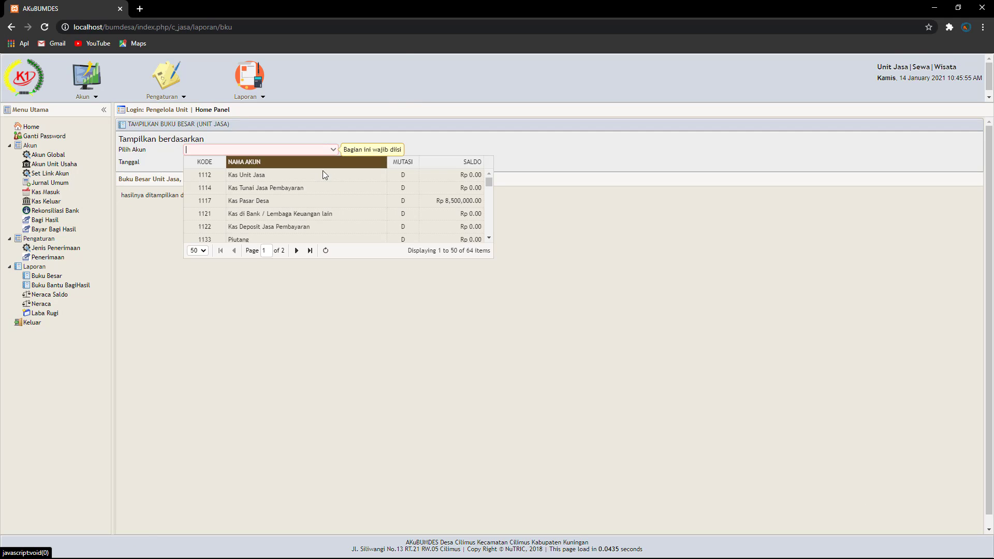
{"action": "left_click", "coordinate": [297, 202]}
{"action": "left_click", "coordinate": [242, 162]}
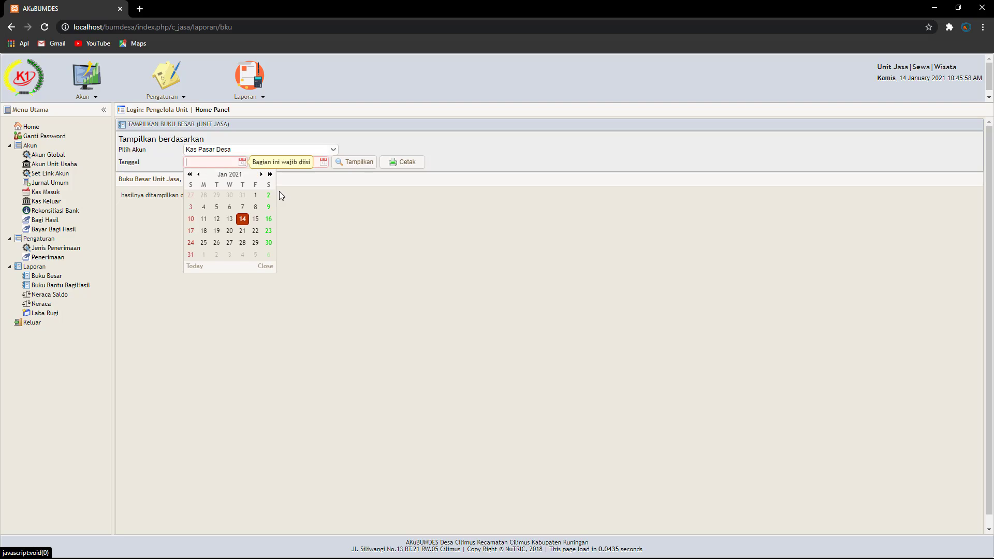
{"action": "left_click", "coordinate": [256, 196]}
{"action": "left_click", "coordinate": [324, 162]}
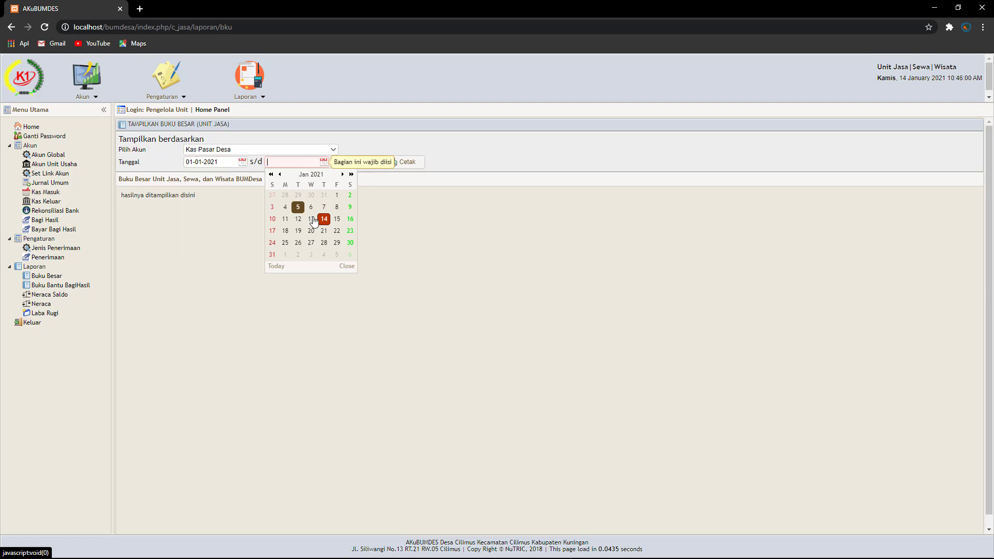
{"action": "left_click", "coordinate": [324, 220]}
{"action": "left_click", "coordinate": [354, 162]}
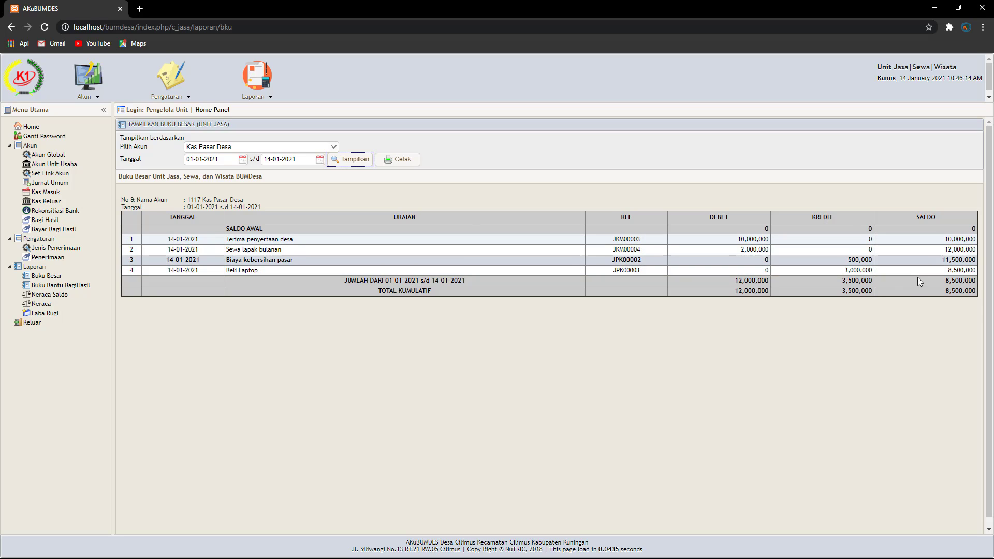
{"action": "left_click", "coordinate": [398, 160]}
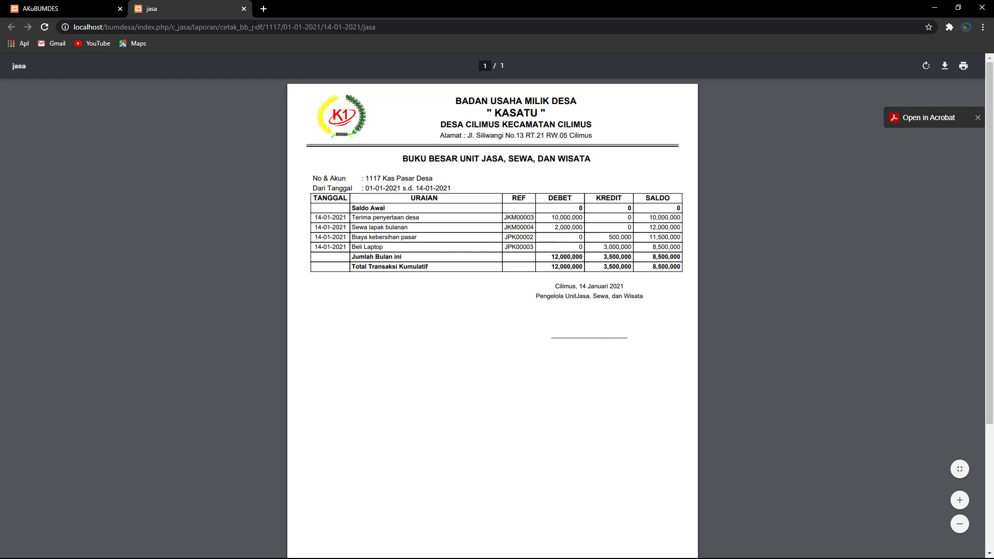
{"action": "left_click", "coordinate": [244, 8]}
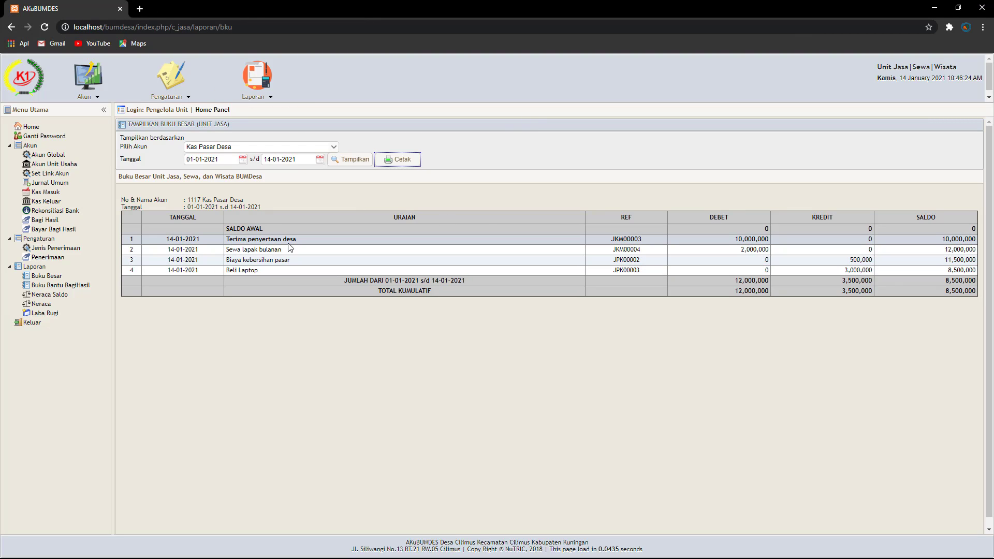
Display the Neraca report for 14-01-2021 and check the cash, Inventaris Pasar Desa and capital amounts
{"action": "left_click", "coordinate": [42, 305]}
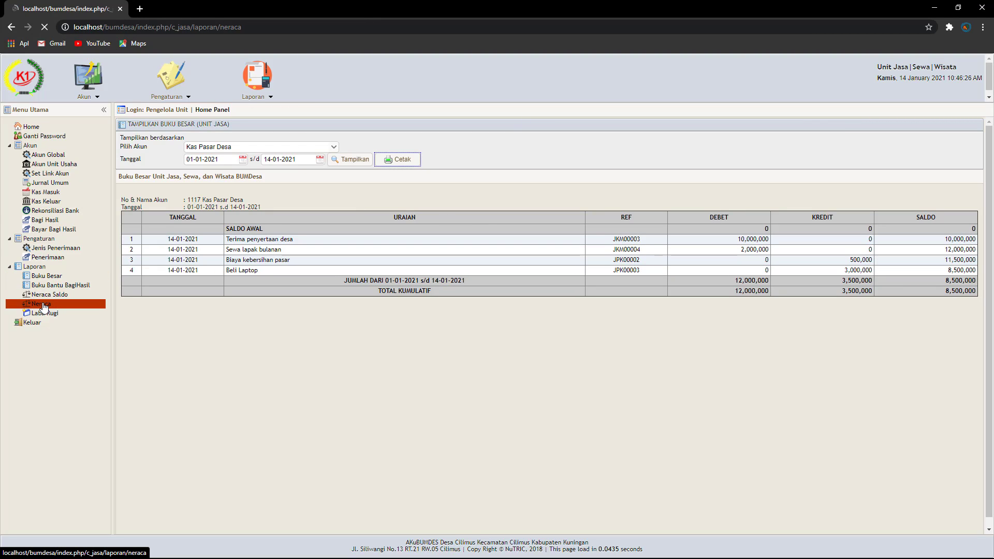
{"action": "left_click", "coordinate": [242, 151]}
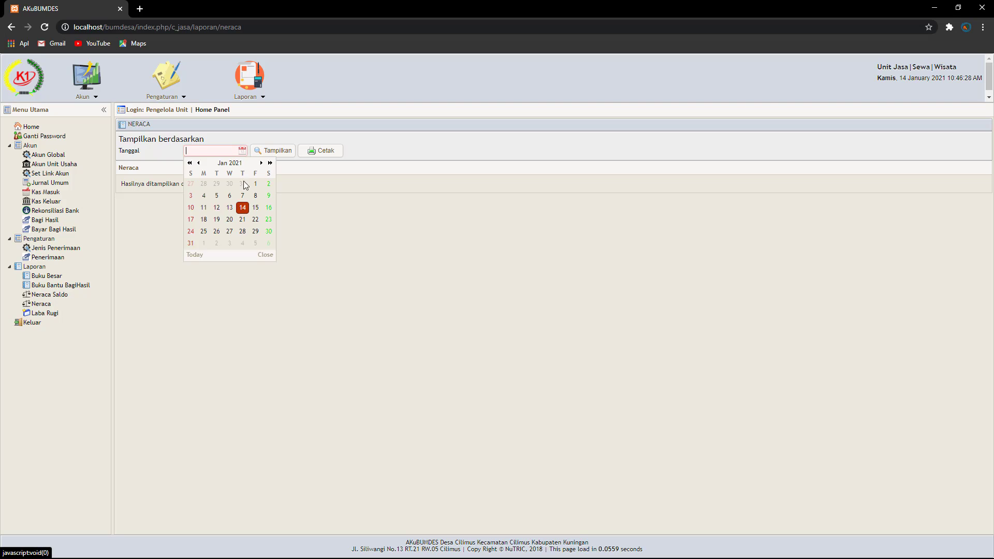
{"action": "left_click", "coordinate": [243, 208]}
{"action": "left_click", "coordinate": [276, 151]}
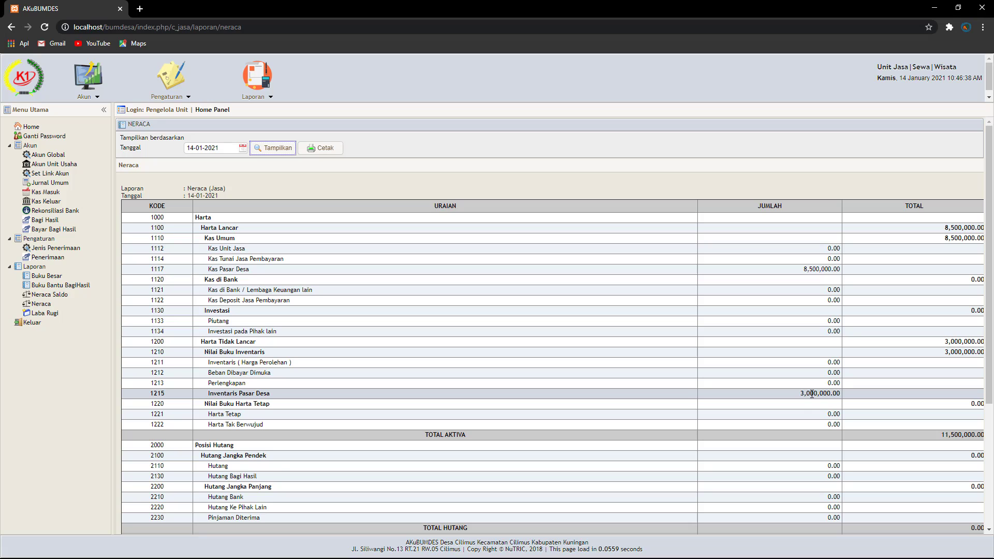
{"action": "scroll", "coordinate": [869, 399], "scroll_direction": "down", "scroll_amount": 2}
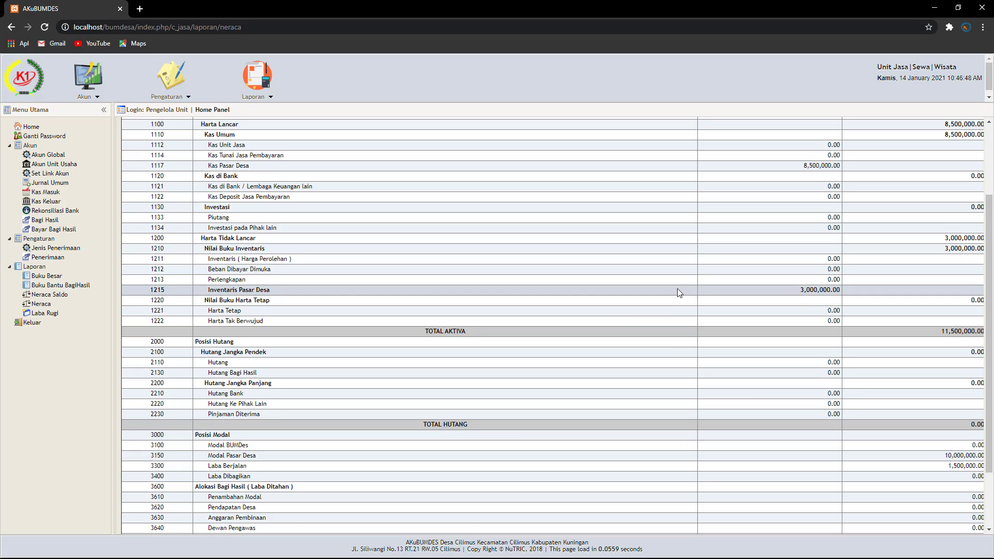
{"action": "scroll", "coordinate": [683, 284], "scroll_direction": "up", "scroll_amount": 3}
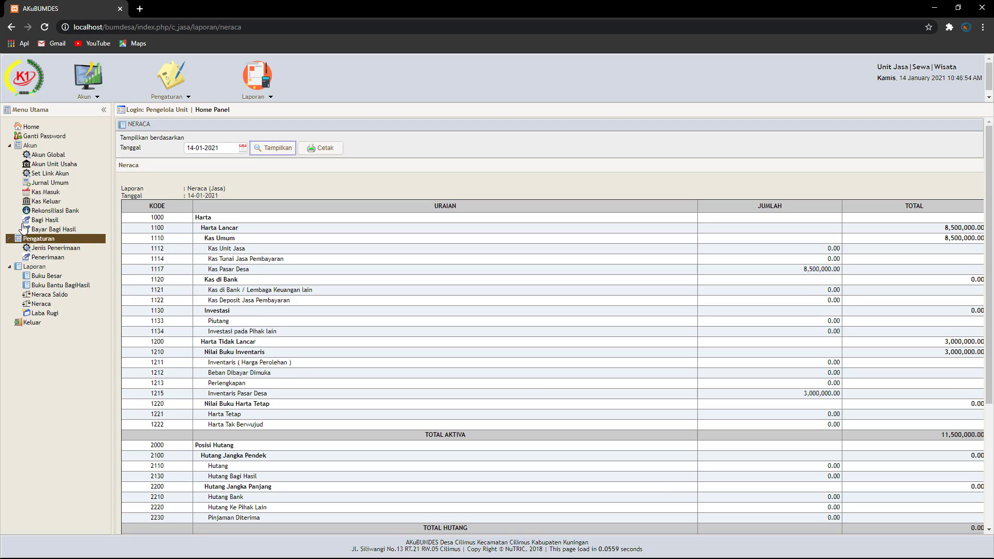
Start a new Kas Masuk entry dated 14-01-2021 that debits 1114 Kas Tunai Jasa Pembayaran
{"action": "left_click", "coordinate": [52, 193]}
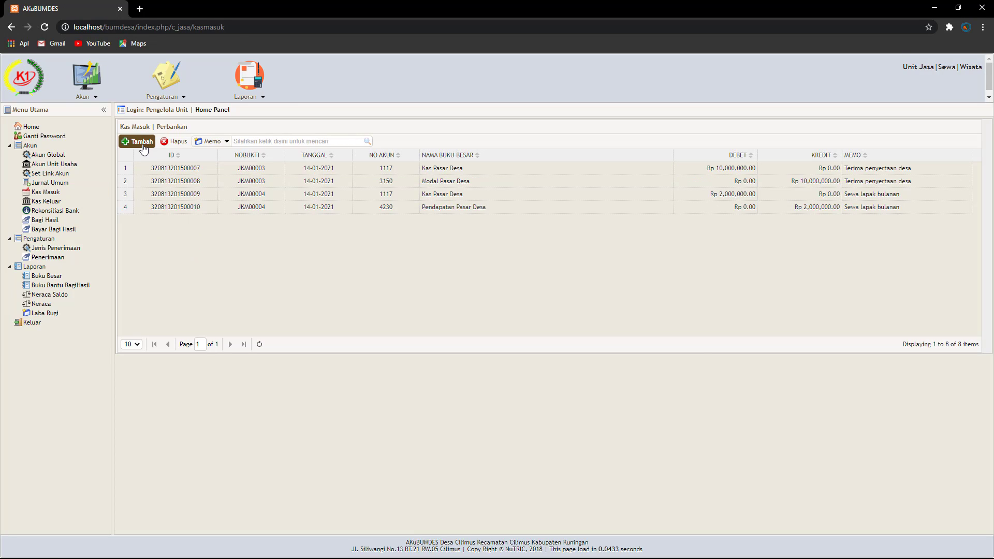
{"action": "left_click", "coordinate": [144, 145]}
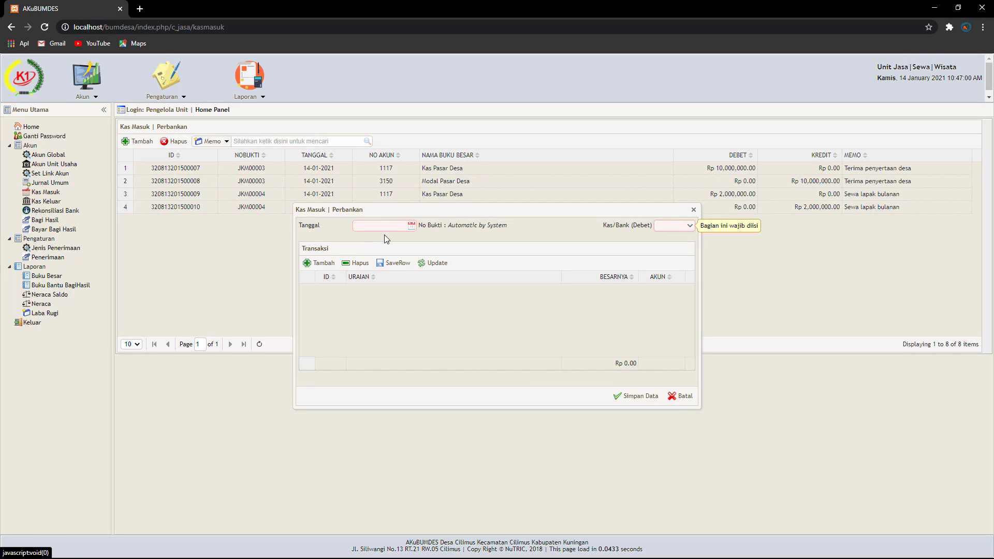
{"action": "left_click", "coordinate": [411, 226]}
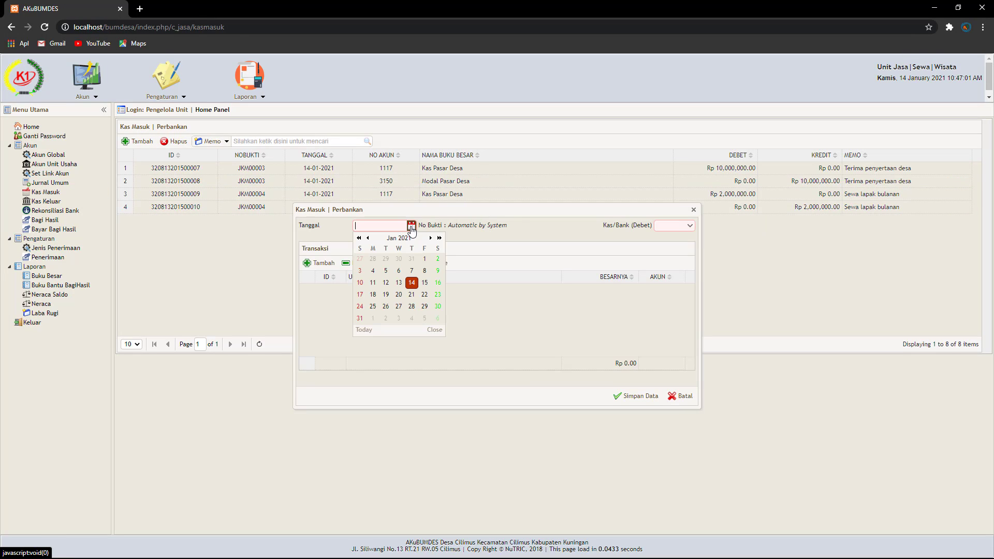
{"action": "left_click", "coordinate": [412, 282]}
{"action": "left_click", "coordinate": [690, 225]}
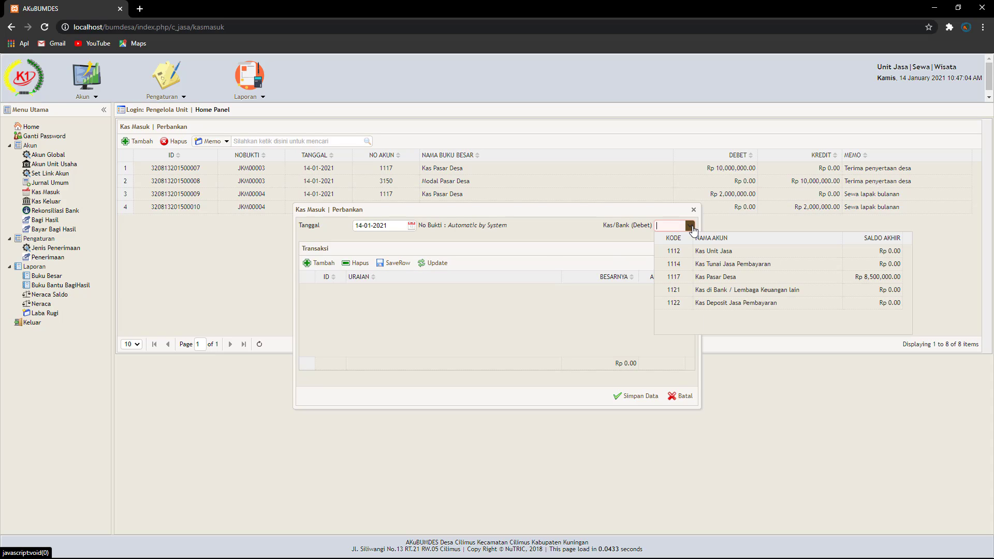
{"action": "left_click", "coordinate": [720, 266]}
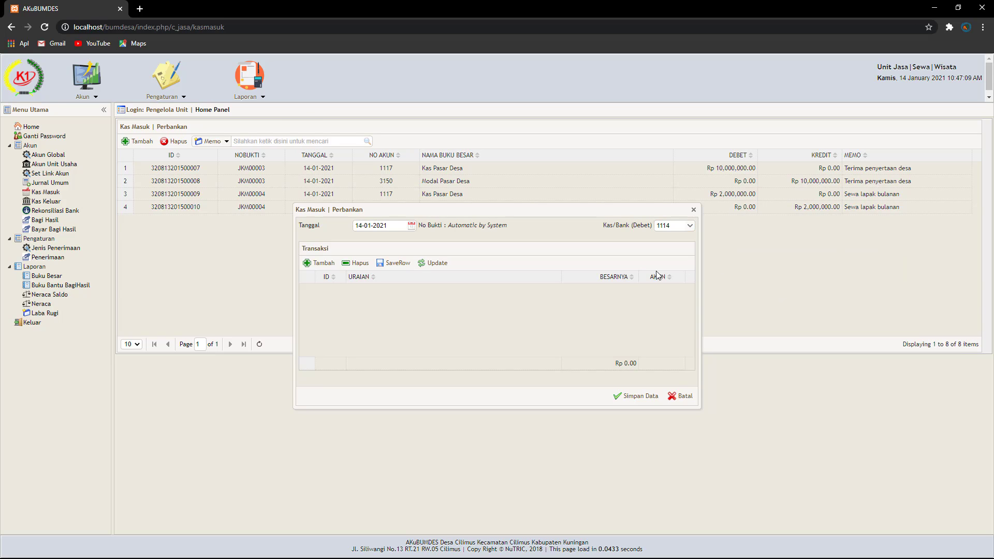
Start a transaction line in the cash receipt against the Modal BUMDes account
{"action": "left_click", "coordinate": [318, 263]}
{"action": "left_click", "coordinate": [580, 297]}
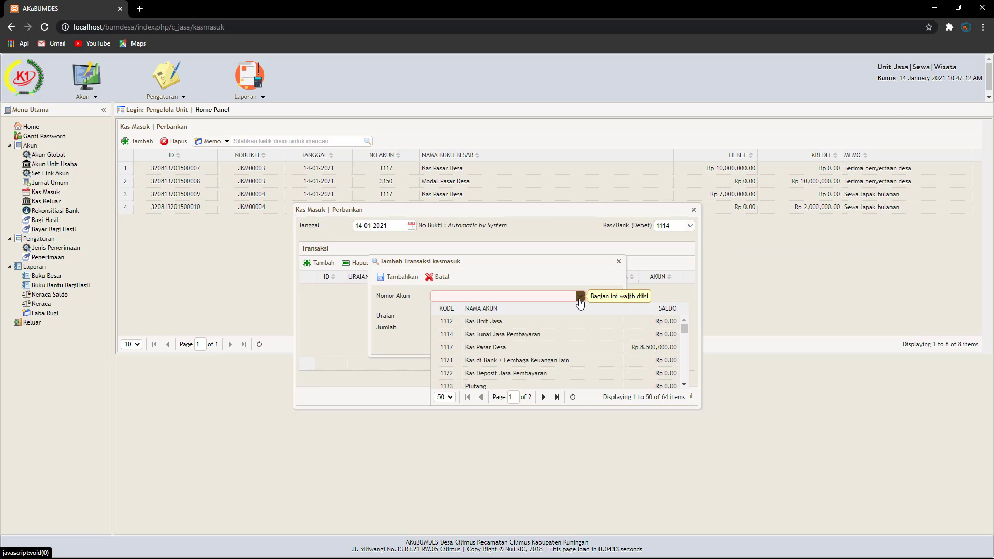
{"action": "scroll", "coordinate": [564, 342], "scroll_direction": "down", "scroll_amount": 5}
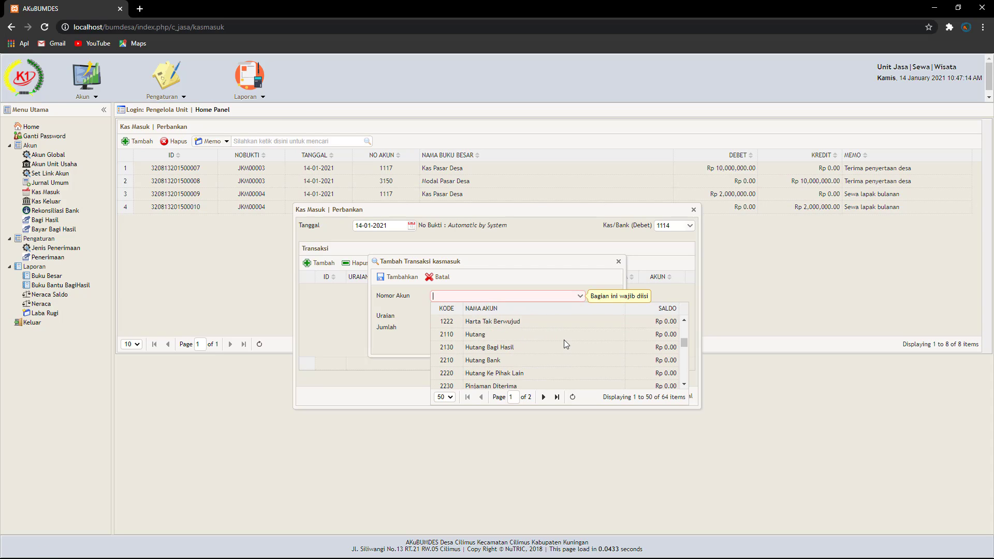
{"action": "scroll", "coordinate": [564, 340], "scroll_direction": "down", "scroll_amount": 1}
{"action": "left_click", "coordinate": [564, 351]}
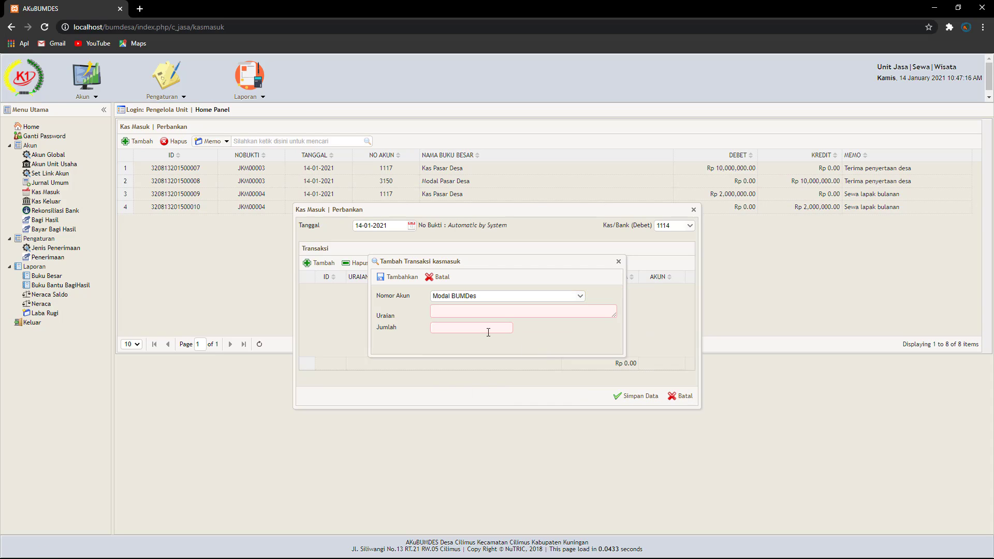
{"action": "left_click", "coordinate": [478, 312]}
{"action": "type", "text": "M"}
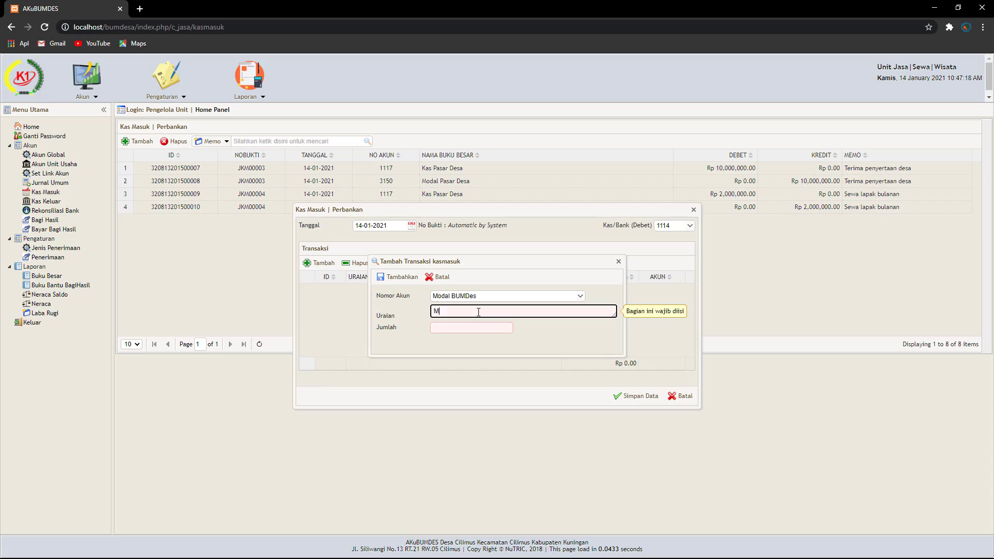
{"action": "type", "text": "odal untu"}
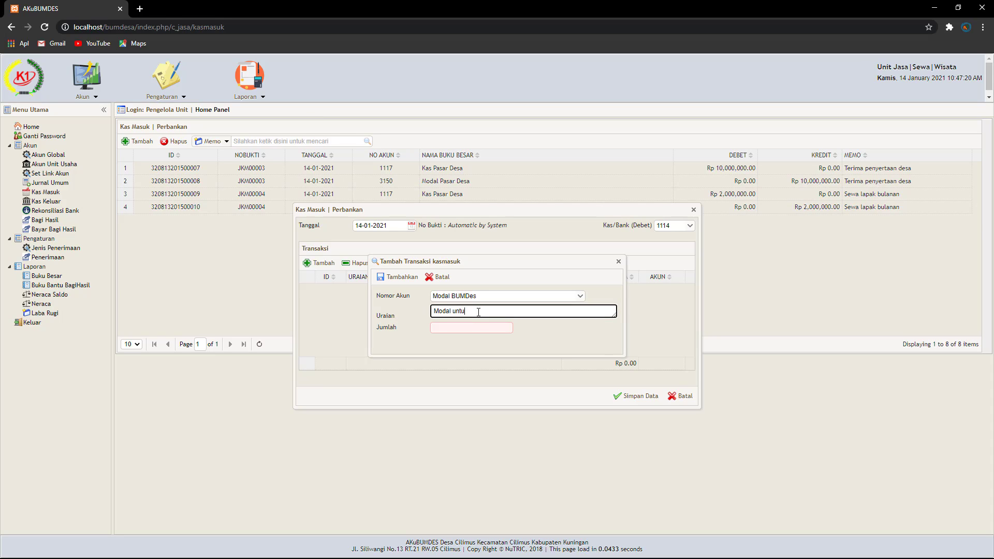
{"action": "type", "text": "k"}
{"action": "key", "text": "BackSpace"}
{"action": "key", "text": "BackSpace"}
{"action": "key", "text": "BackSpace"}
{"action": "key", "text": "BackSpace"}
{"action": "key", "text": "BackSpace"}
{"action": "key", "text": "BackSpace"}
{"action": "key", "text": "BackSpace"}
{"action": "key", "text": "BackSpace"}
{"action": "key", "text": "BackSpace"}
{"action": "key", "text": "BackSpace"}
{"action": "key", "text": "BackSpace"}
Describe the Modal BUMDes line as "Terima desa" for Rp 25.000.000, add it and save the cash receipt
{"action": "type", "text": "Ter"}
{"action": "left_click", "coordinate": [458, 327]}
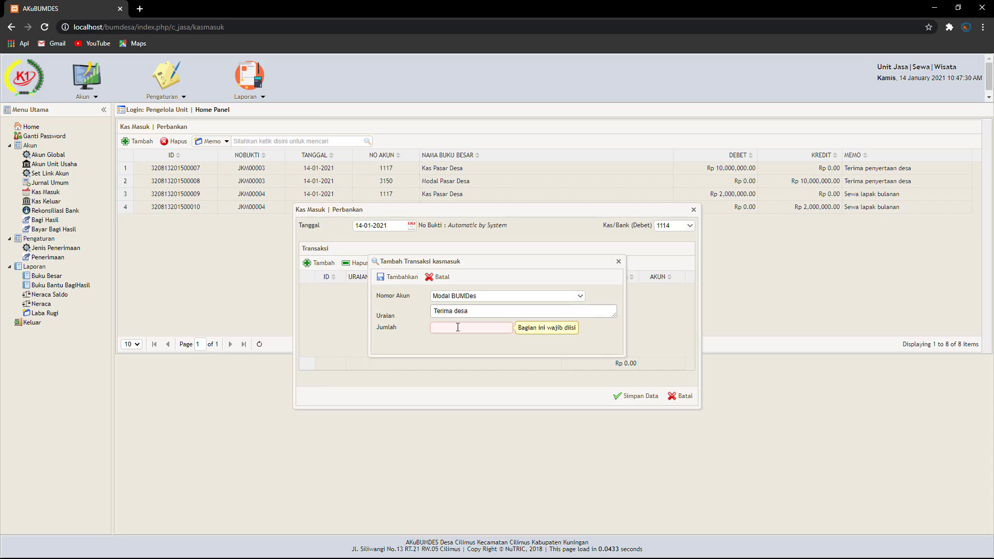
{"action": "type", "text": "25.0"}
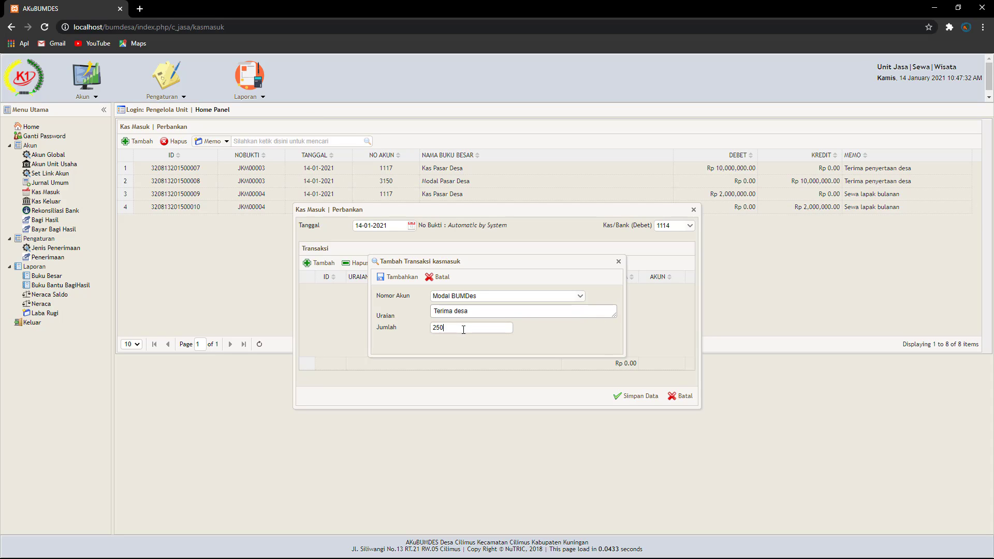
{"action": "type", "text": "00.000"}
{"action": "left_click", "coordinate": [408, 279]}
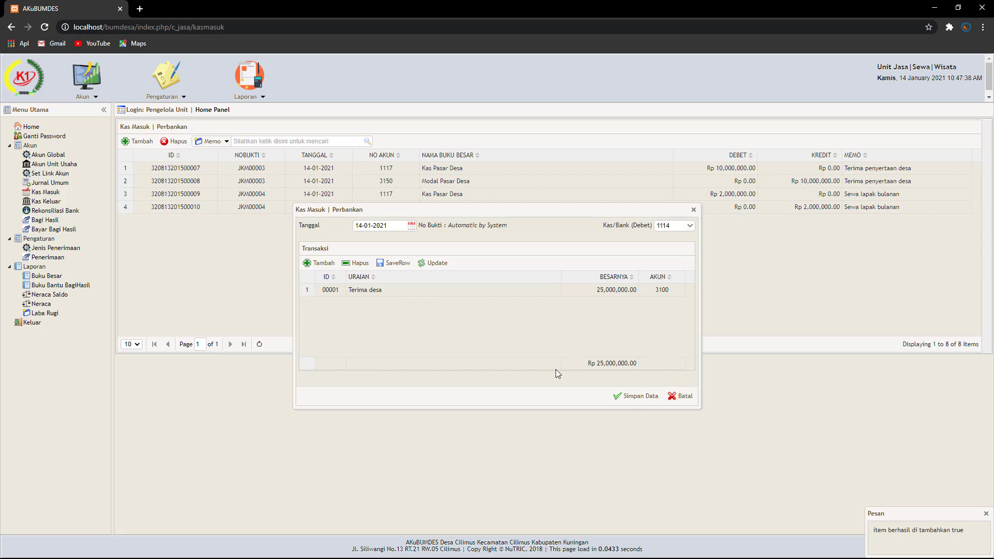
{"action": "left_click", "coordinate": [635, 396]}
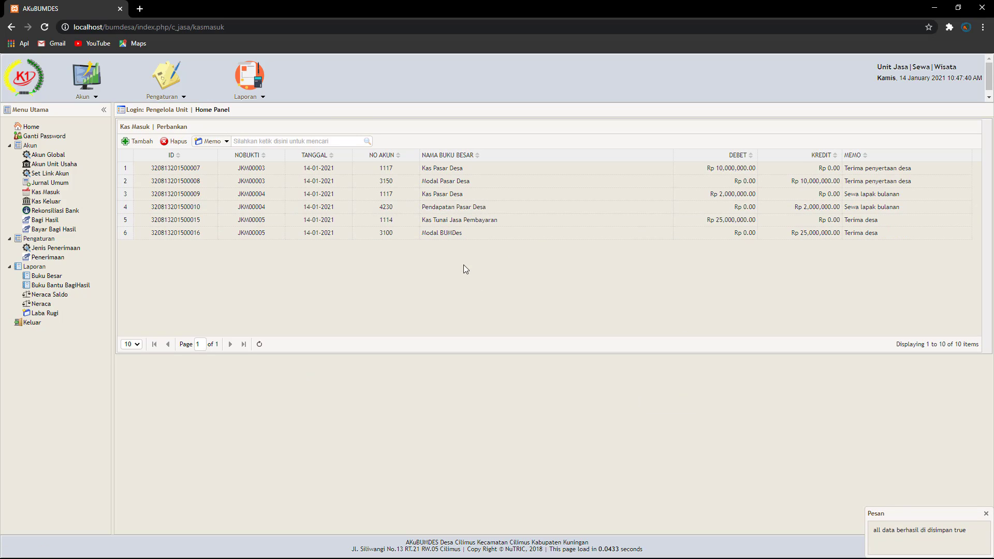
Display the Neraca report for 14-01-2021 after recording the Modal BUMDes receipt
{"action": "left_click", "coordinate": [41, 304]}
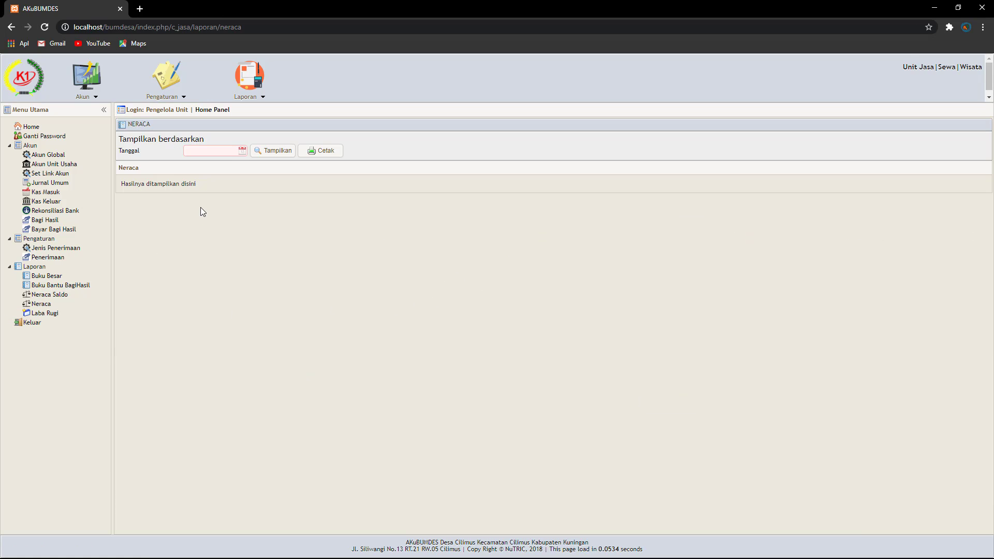
{"action": "left_click", "coordinate": [242, 151]}
{"action": "left_click", "coordinate": [242, 206]}
{"action": "left_click", "coordinate": [274, 155]}
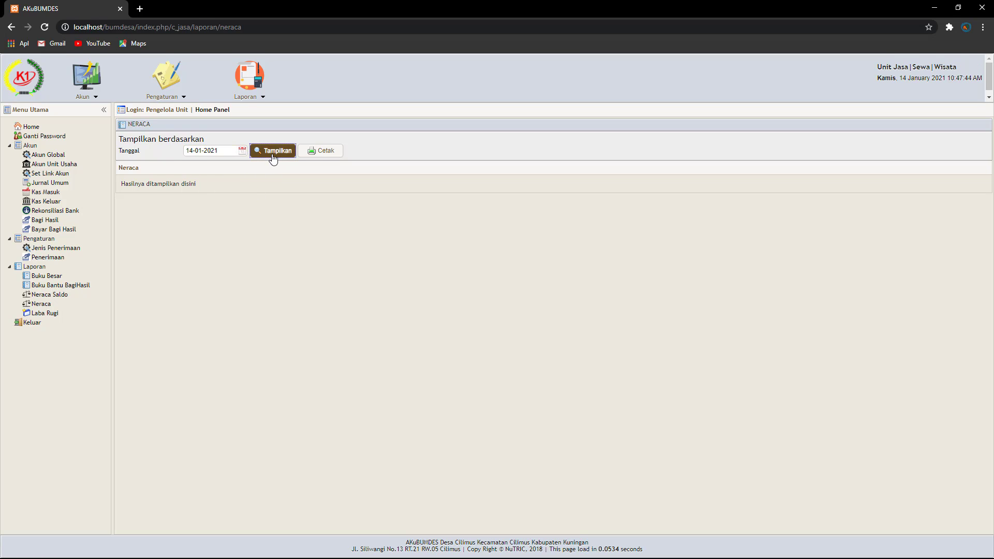